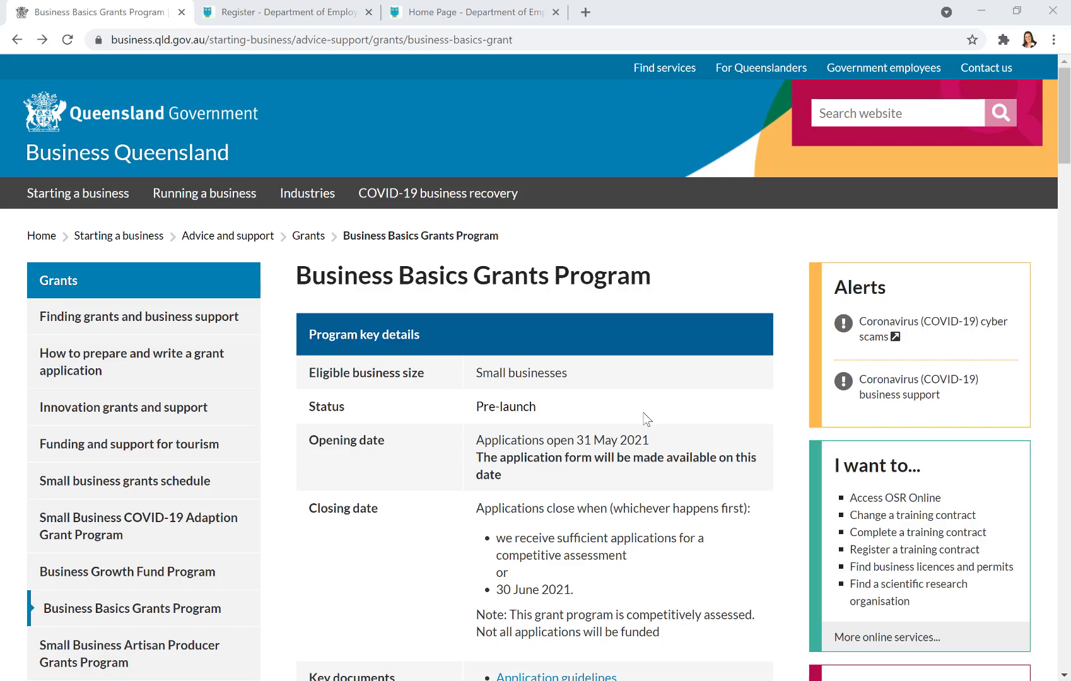
- Move from the Register page to the Home Page and scroll to the Current Rounds list
scroll(646, 418, down, 9)
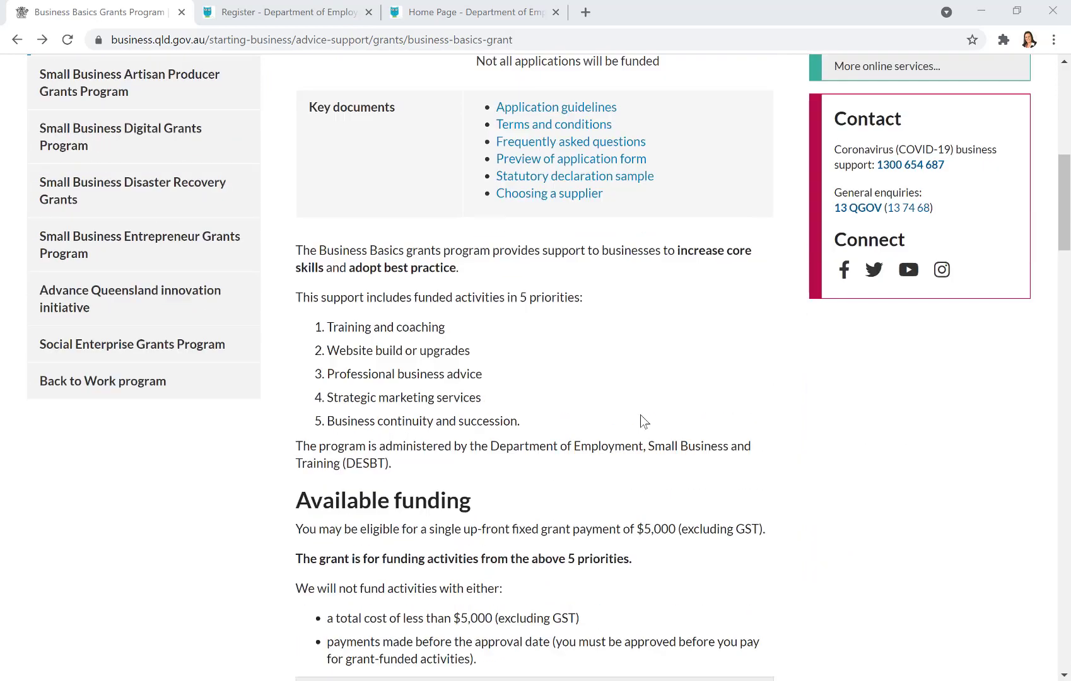
scroll(640, 414, down, 10)
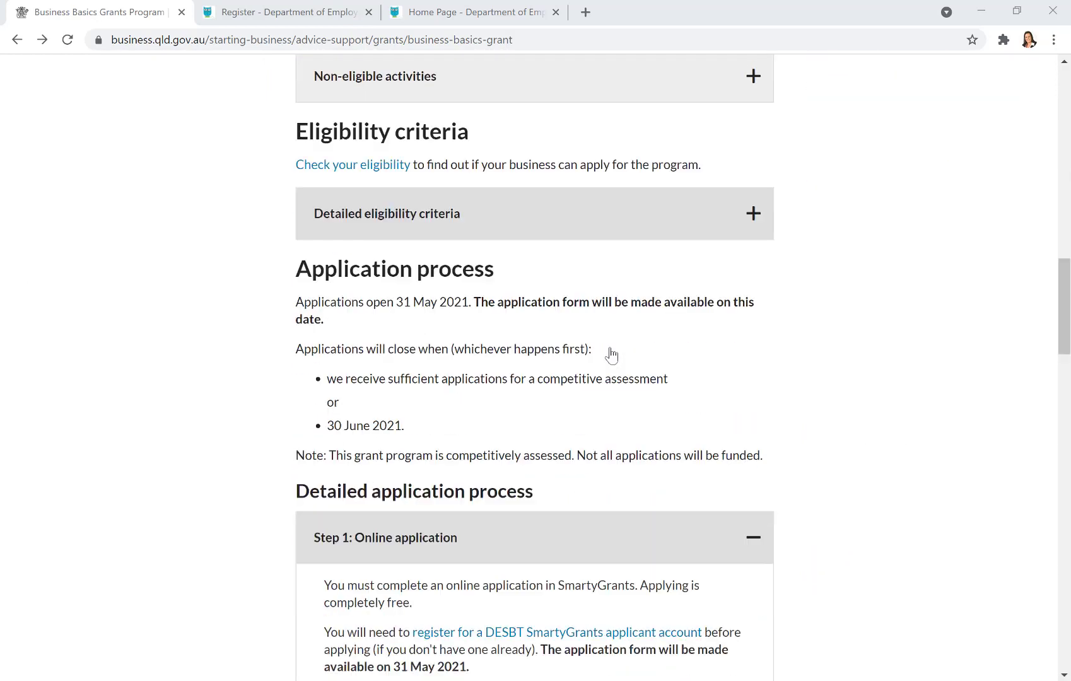
scroll(611, 355, down, 5)
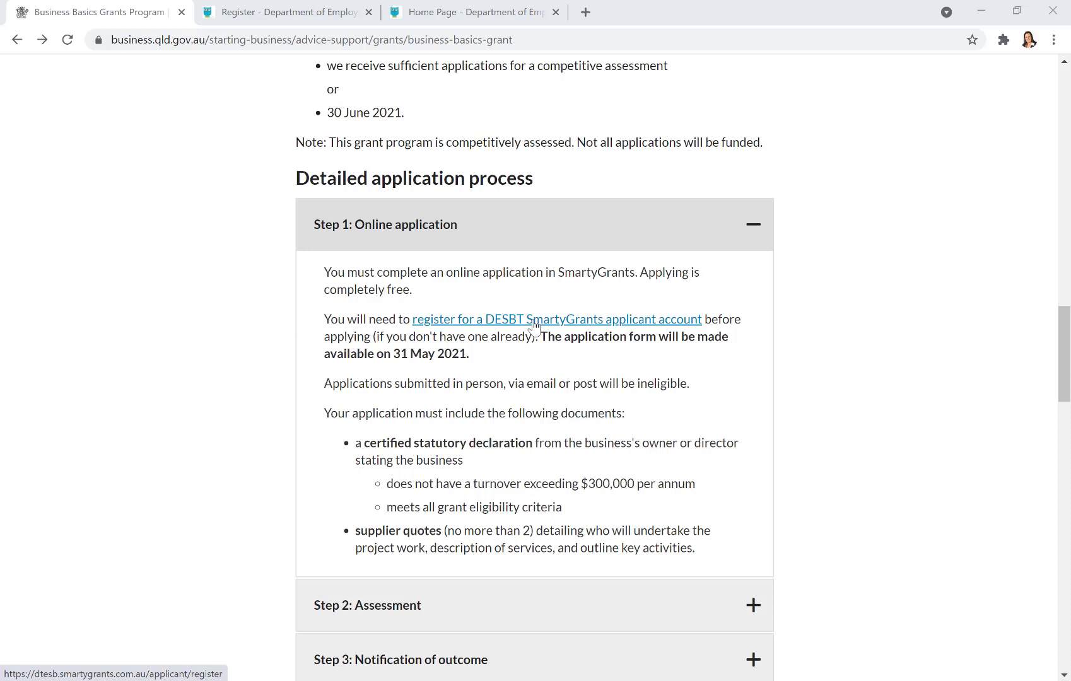
click(285, 19)
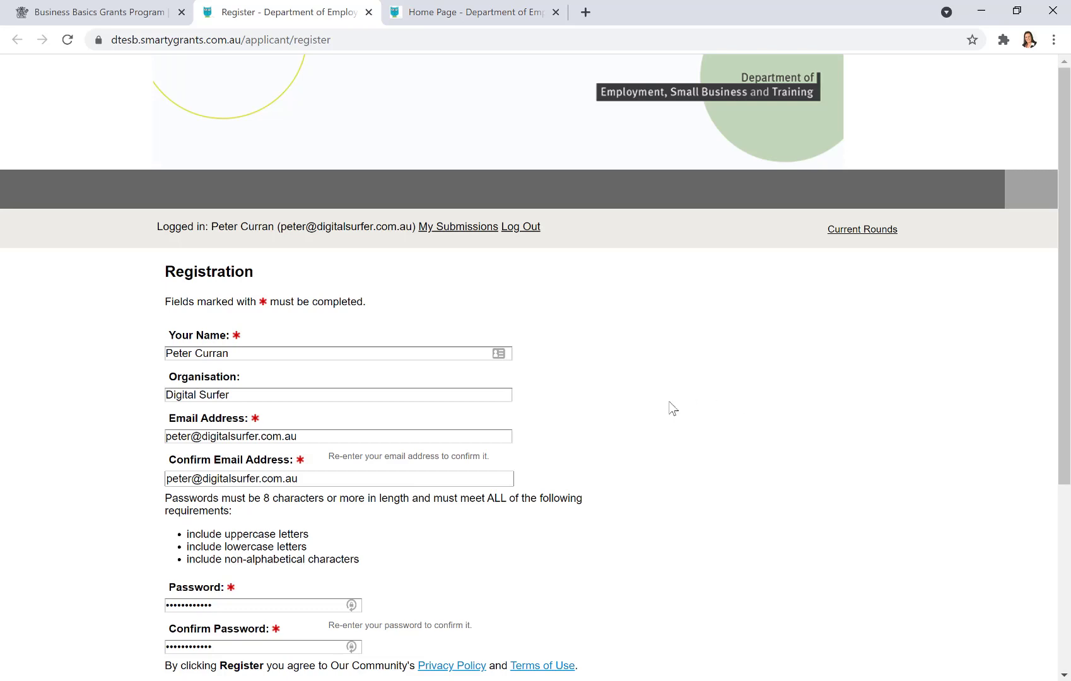
click(467, 17)
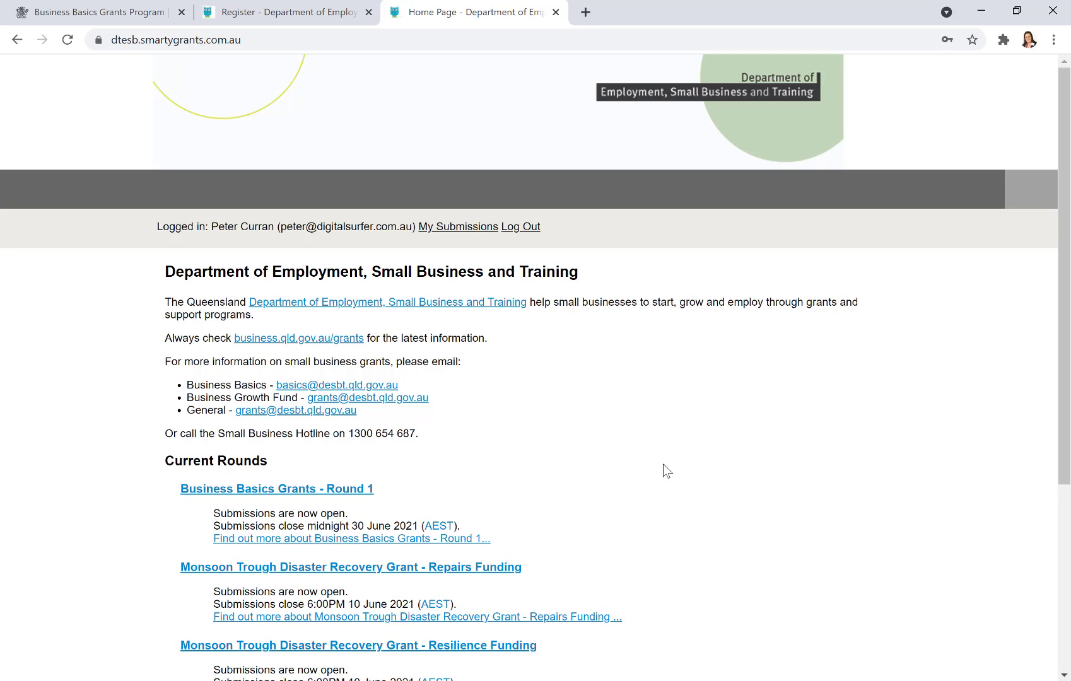
scroll(665, 469, down, 3)
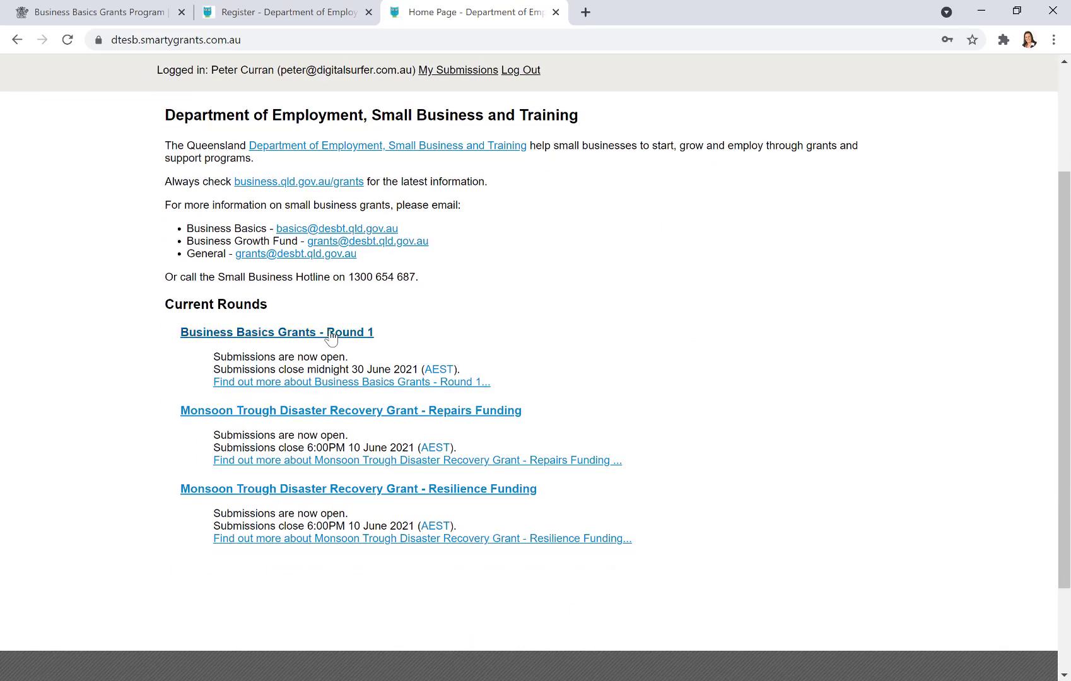
- Open Business Basics Grants – Round 1, start a new submission and advance to Eligibility
click(330, 334)
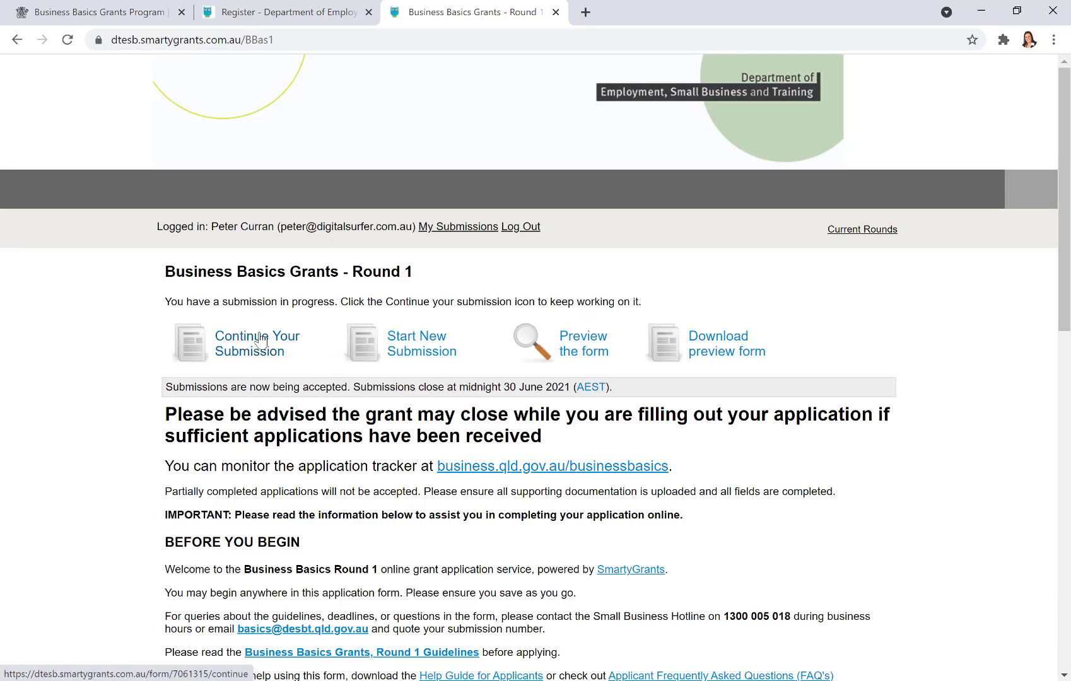
click(414, 351)
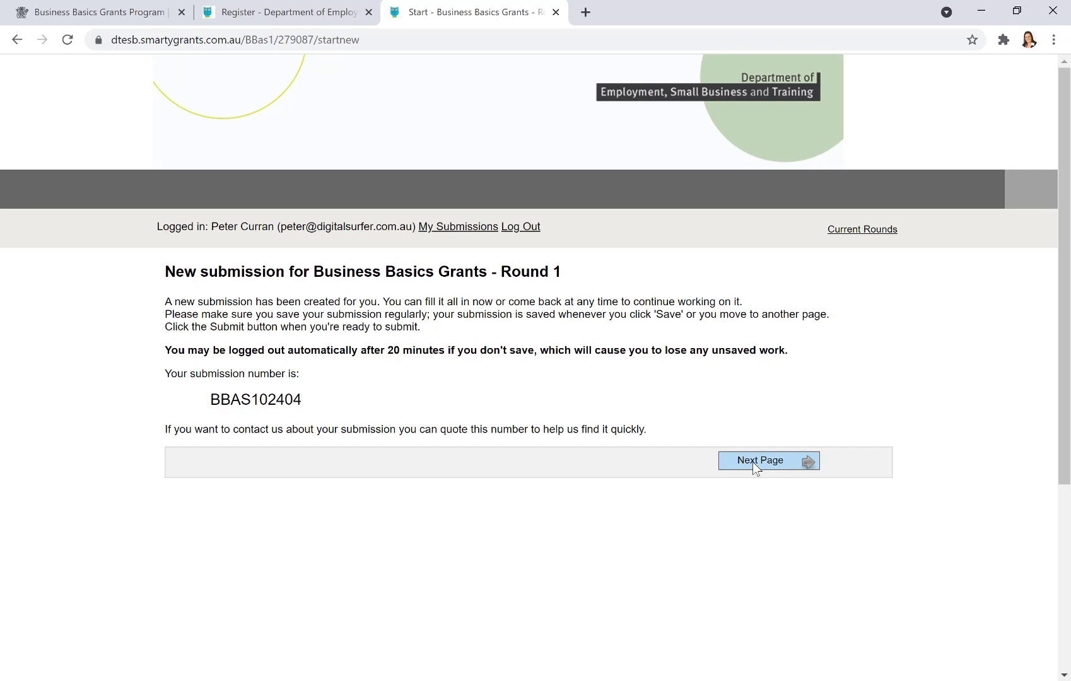
click(752, 462)
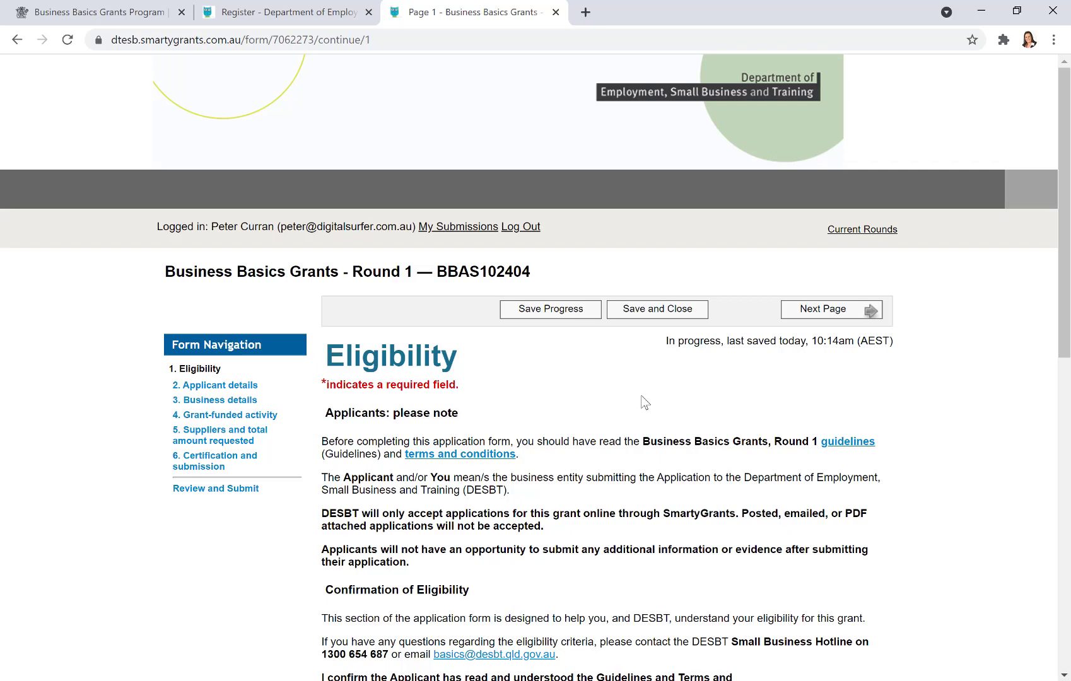
scroll(653, 404, down, 1)
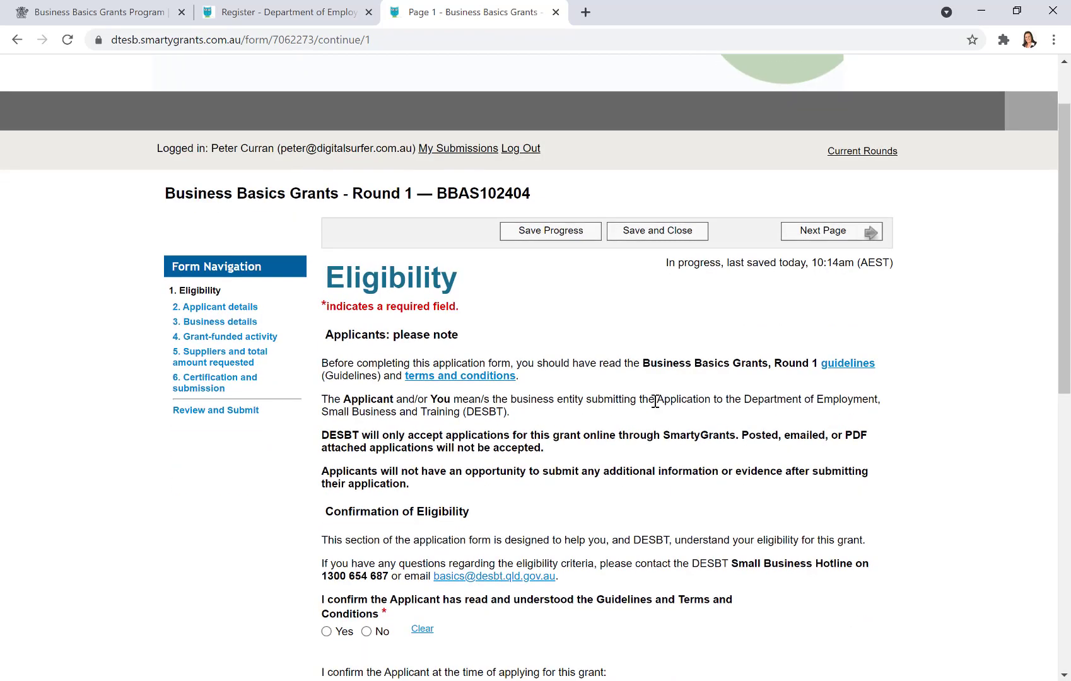
scroll(656, 400, down, 2)
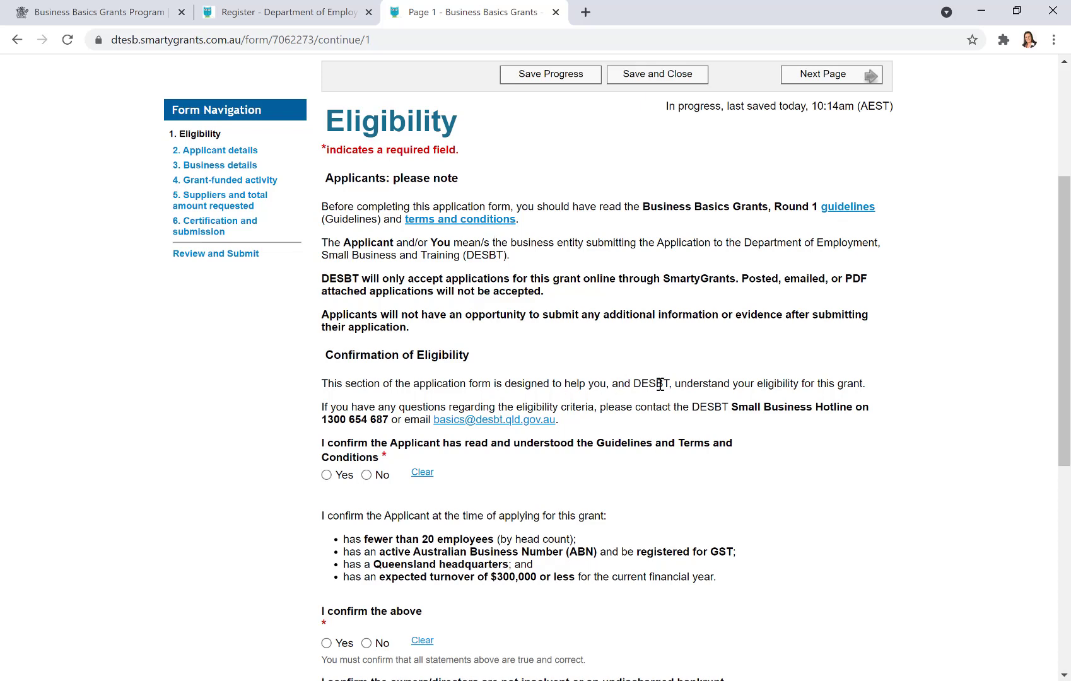
scroll(771, 432, down, 1)
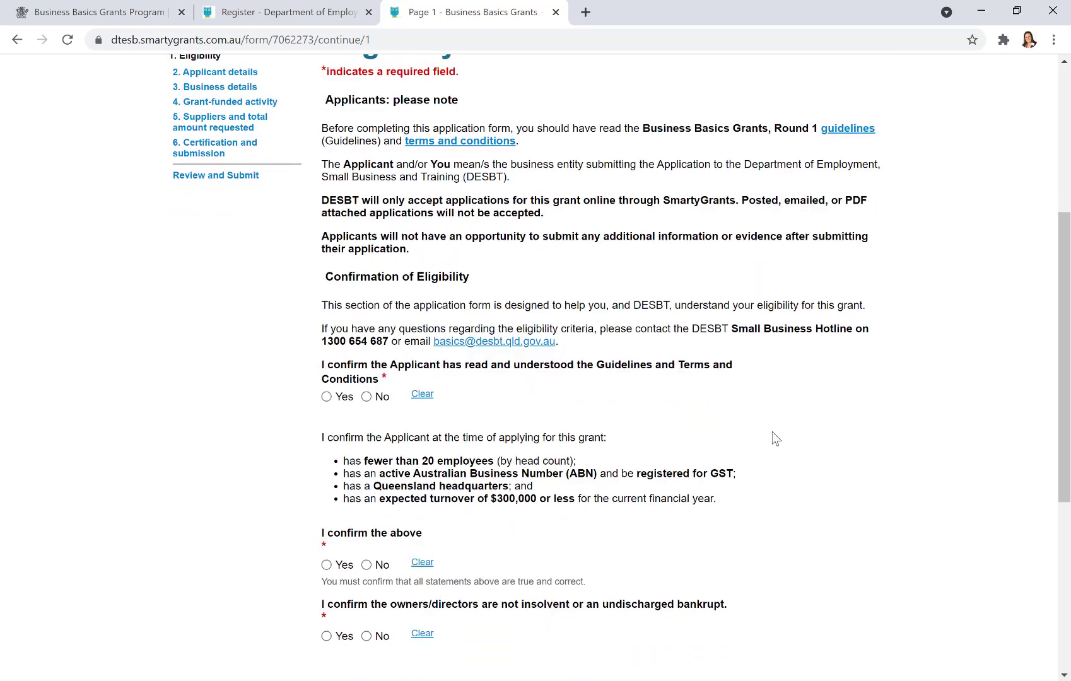
scroll(786, 428, down, 1)
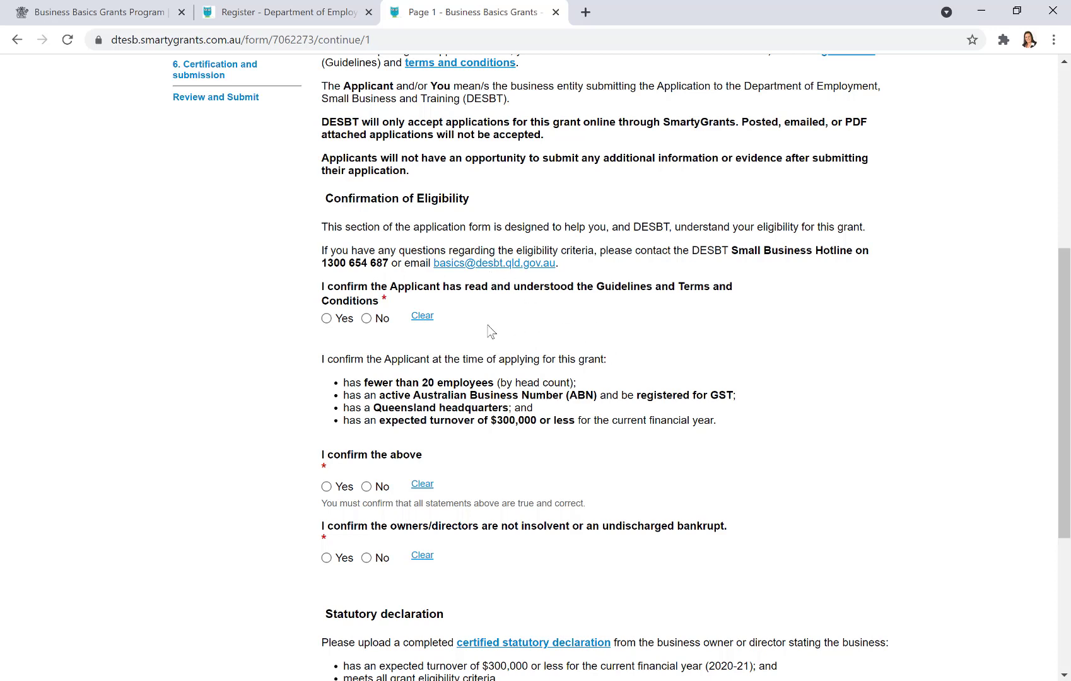
- Answer Yes to the guidelines, eligibility statements and owners-not-insolvent confirmations
click(326, 318)
scroll(709, 332, down, 1)
scroll(712, 334, down, 1)
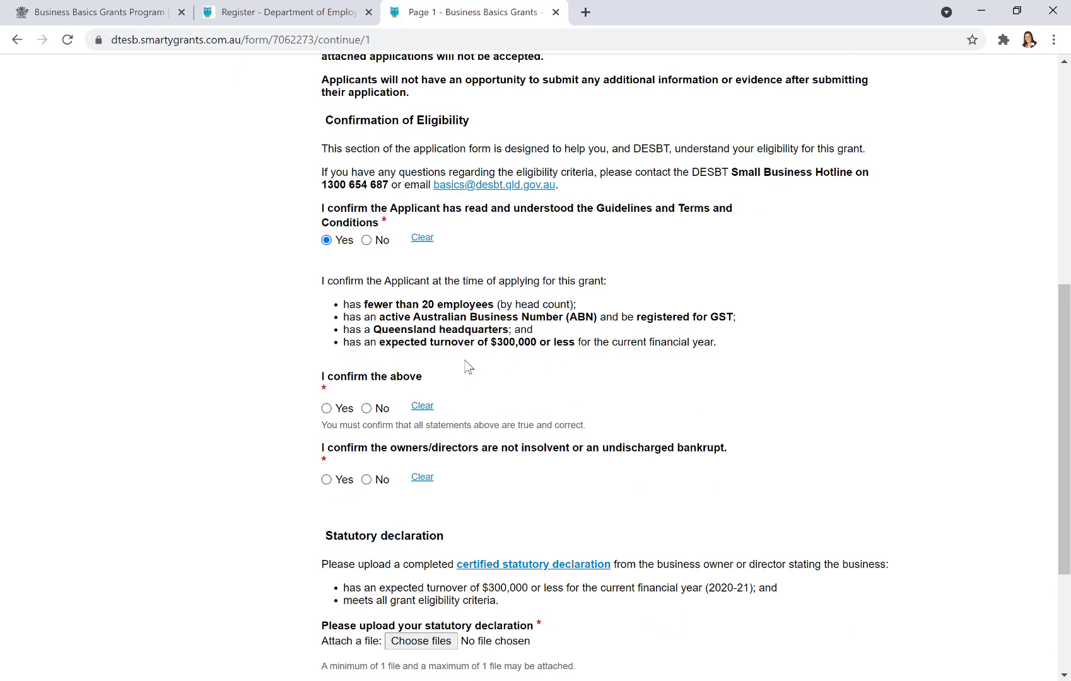
click(326, 407)
scroll(781, 368, down, 3)
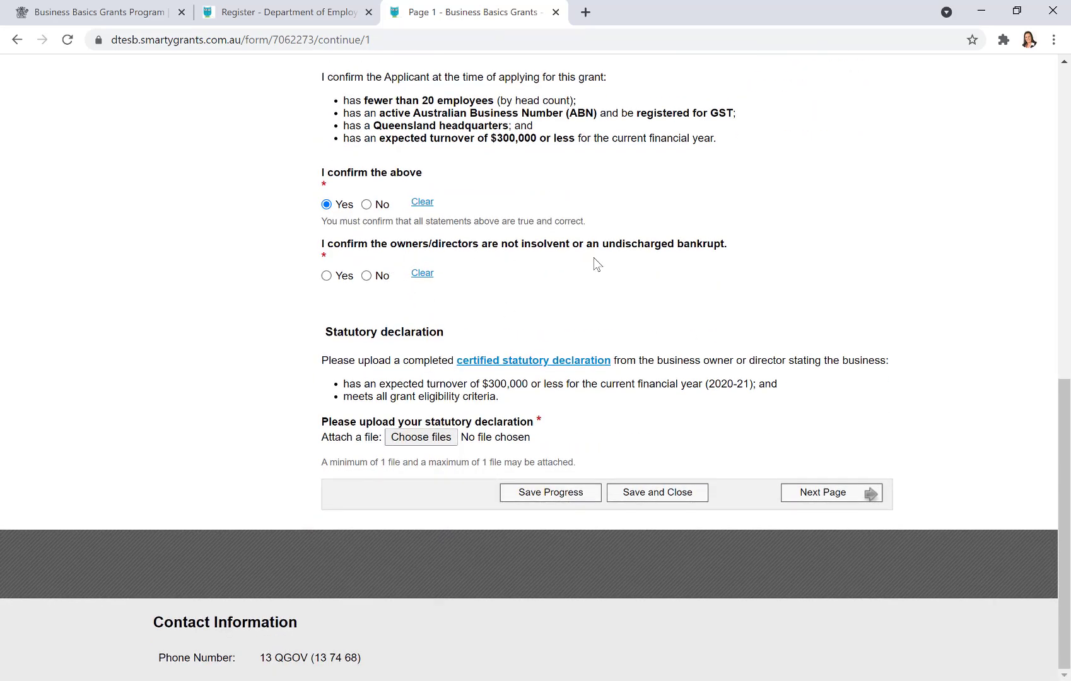
click(326, 276)
- Attach statutory-declaration-business-basics.pdf from the Government Grants folder and continue to Applicant details
click(437, 445)
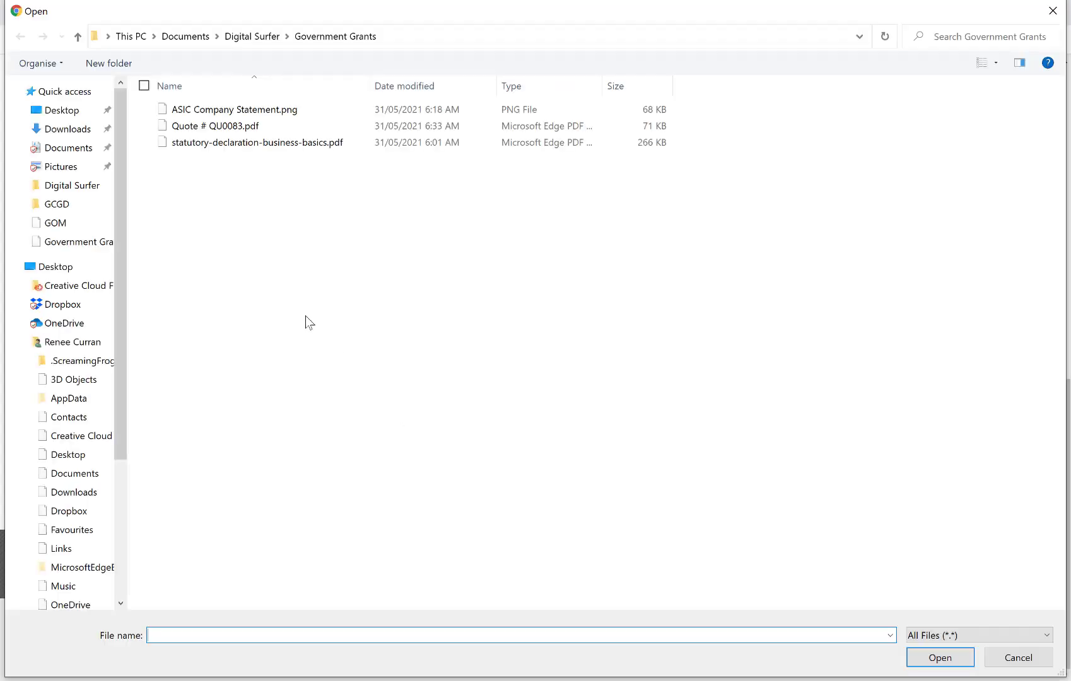
click(81, 243)
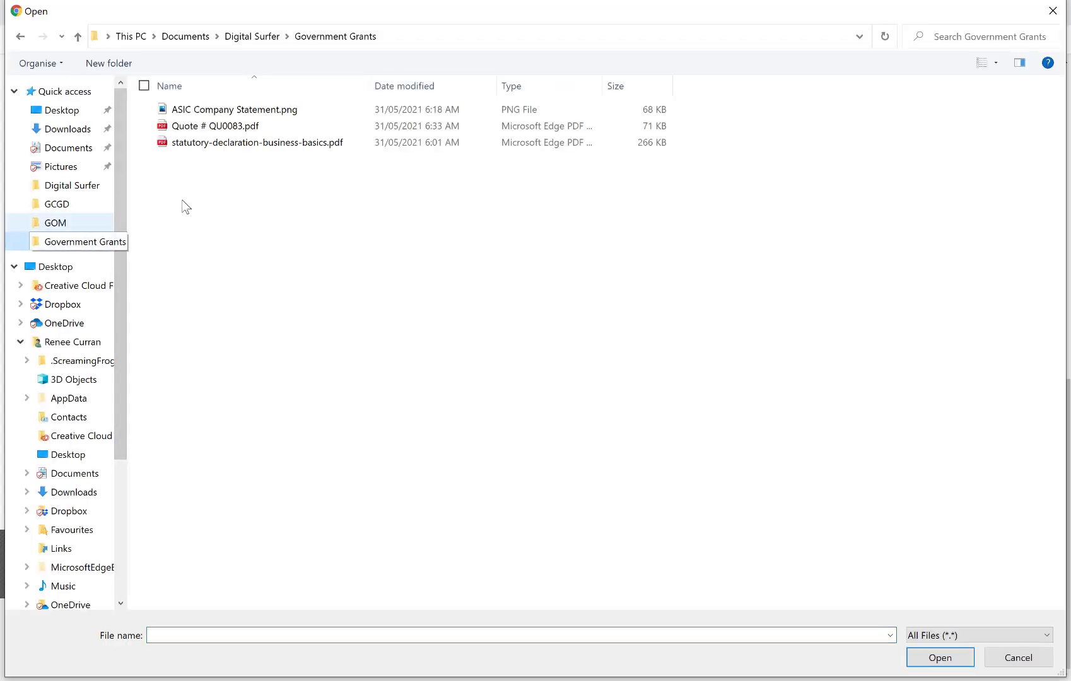
click(250, 144)
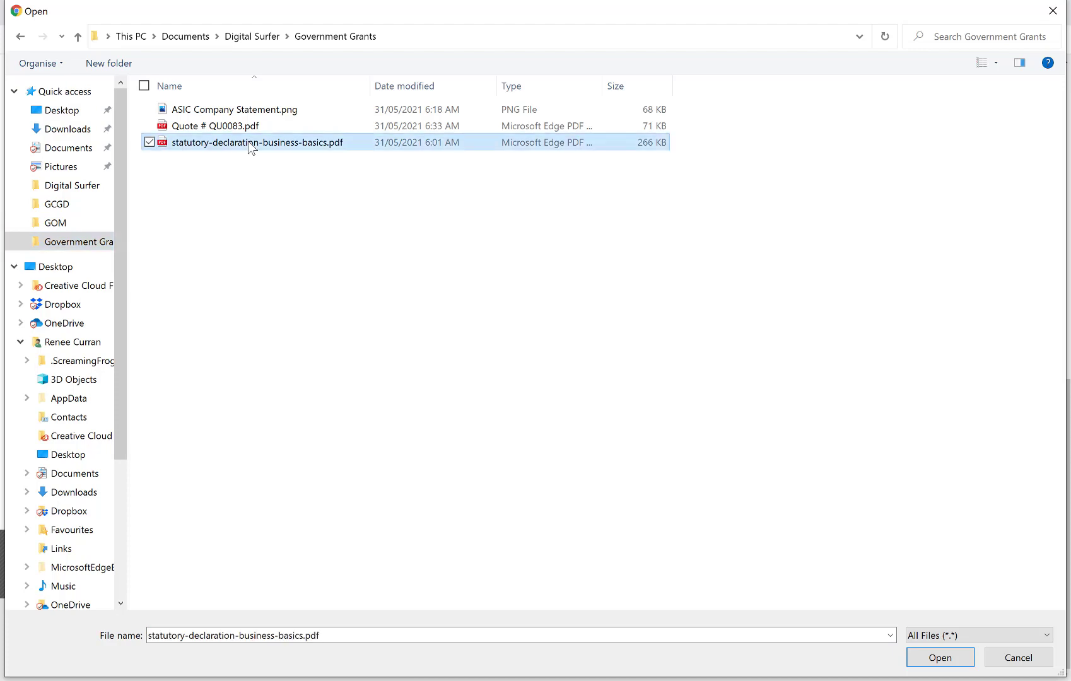
click(947, 660)
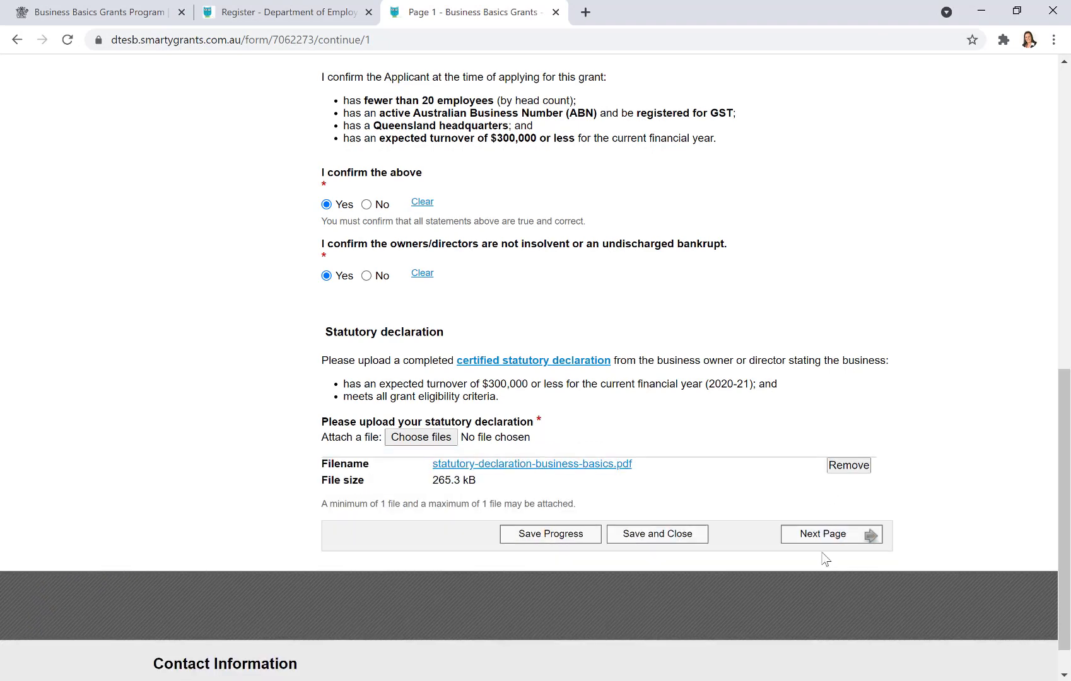
click(815, 534)
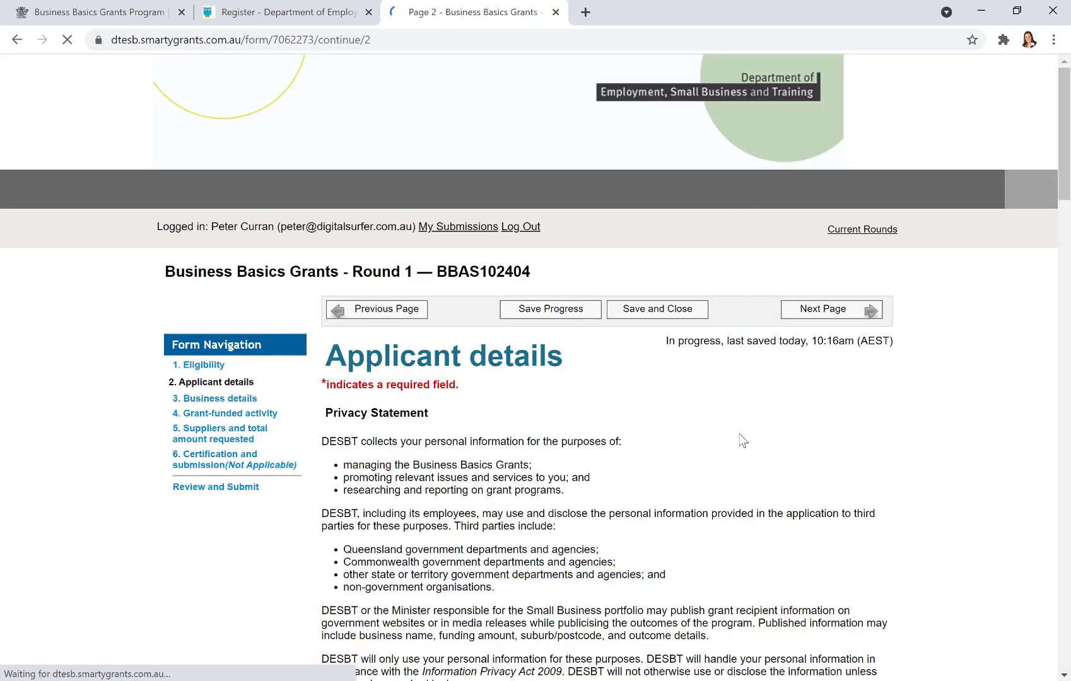
- Enter Digital Surfer as the business name, paste its ABN and run the ABR lookup
scroll(815, 423, down, 5)
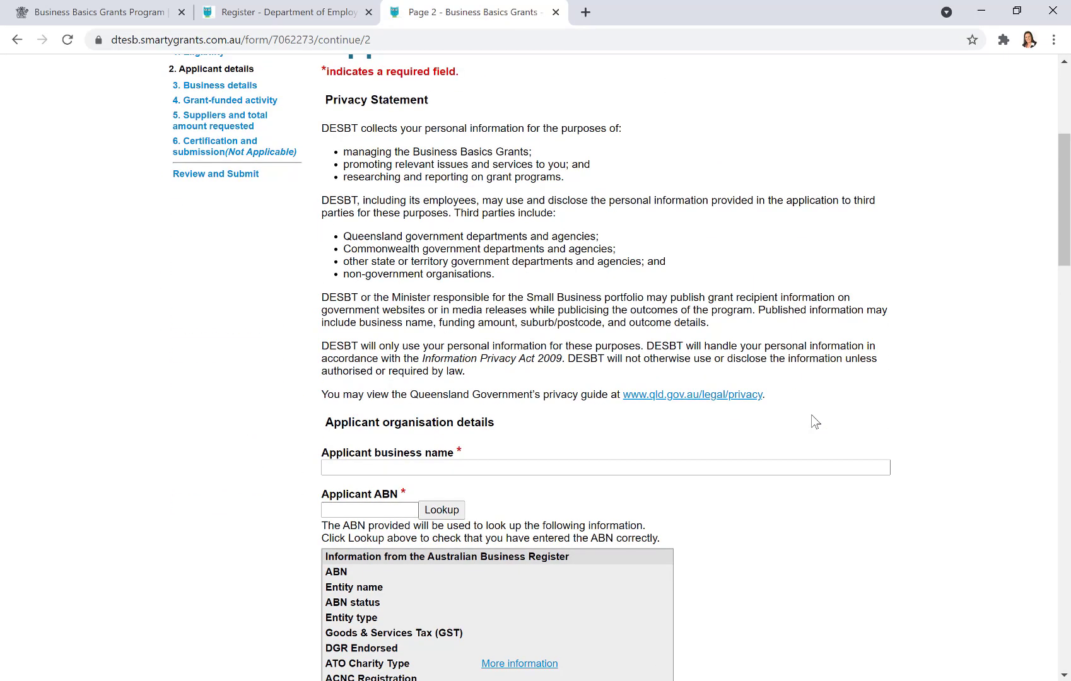
scroll(619, 184, down, 1)
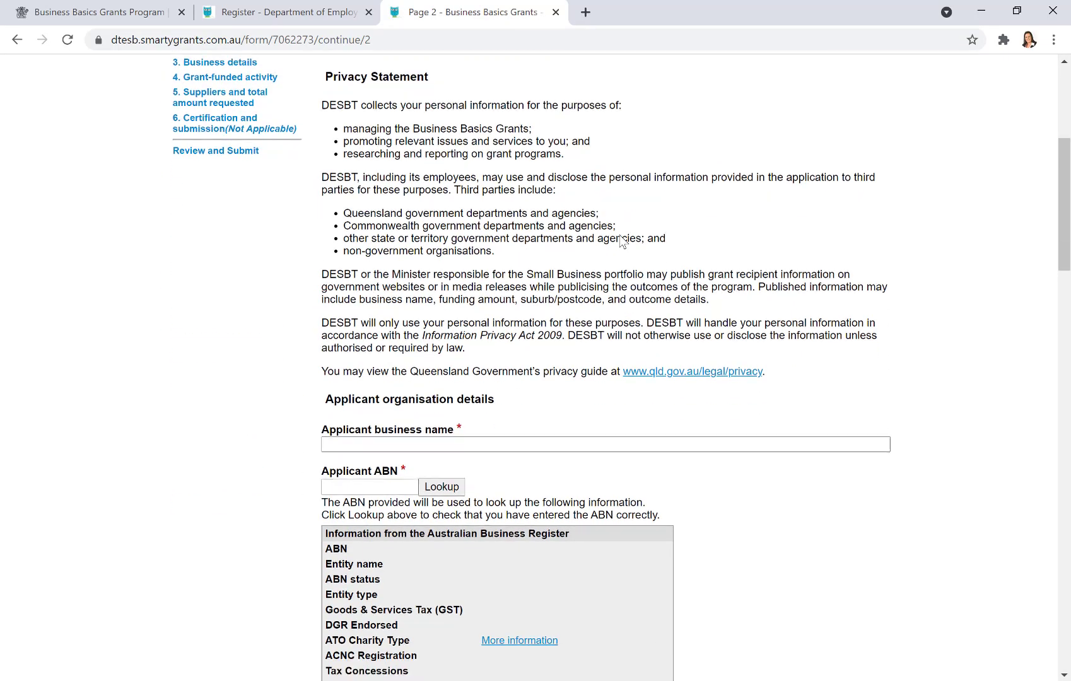
scroll(619, 235, down, 1)
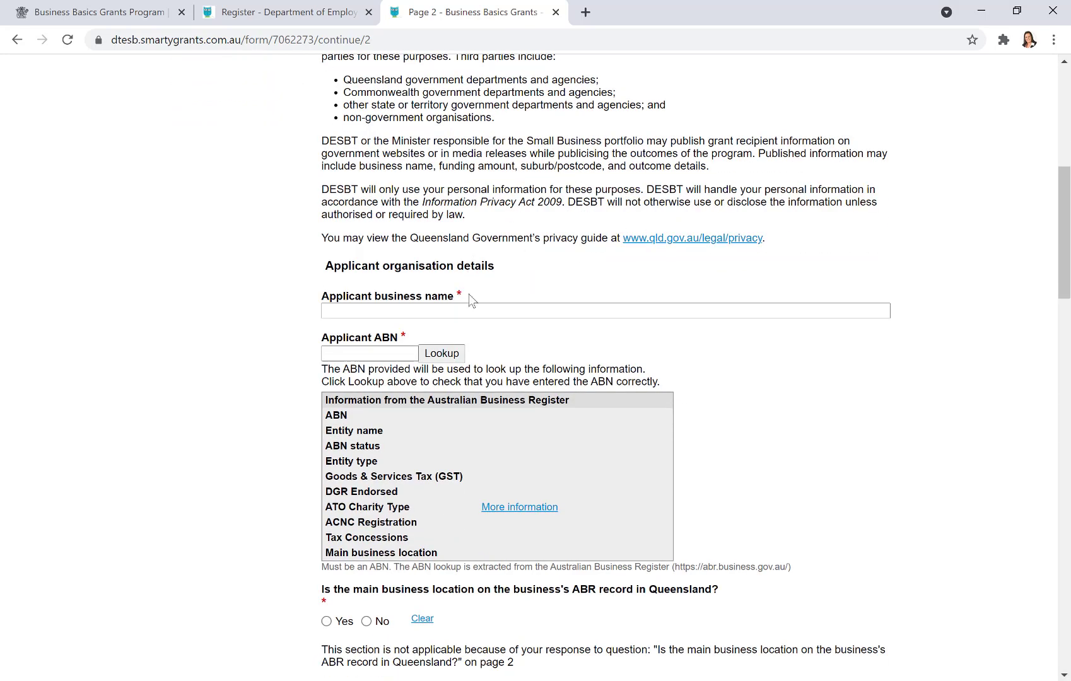
click(475, 309)
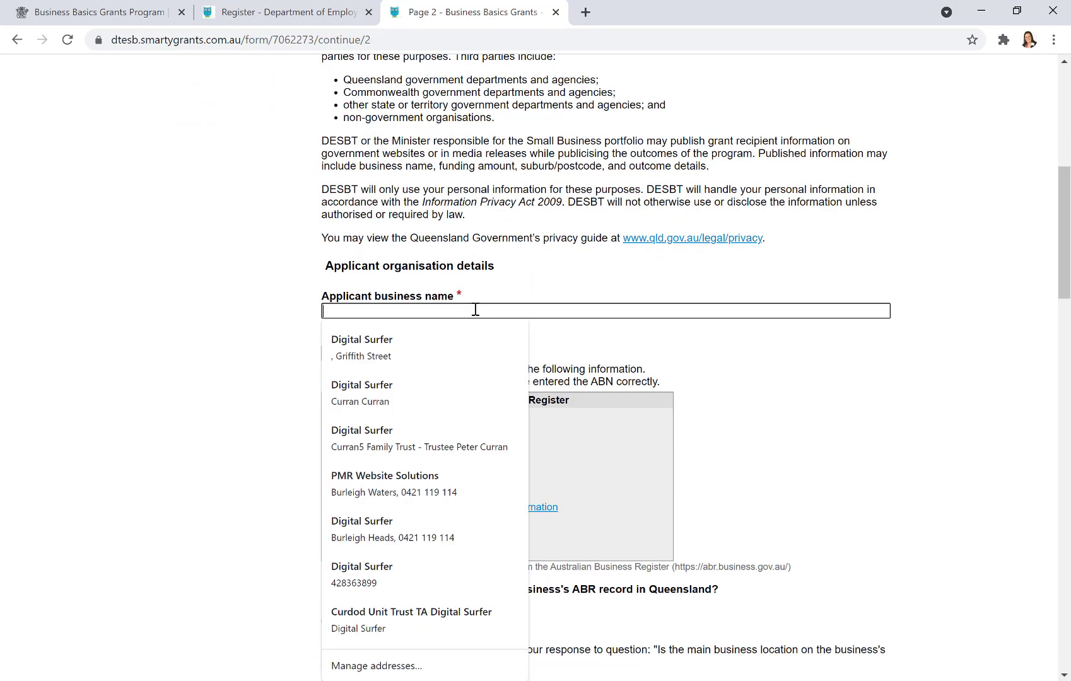
text(Digital Surf)
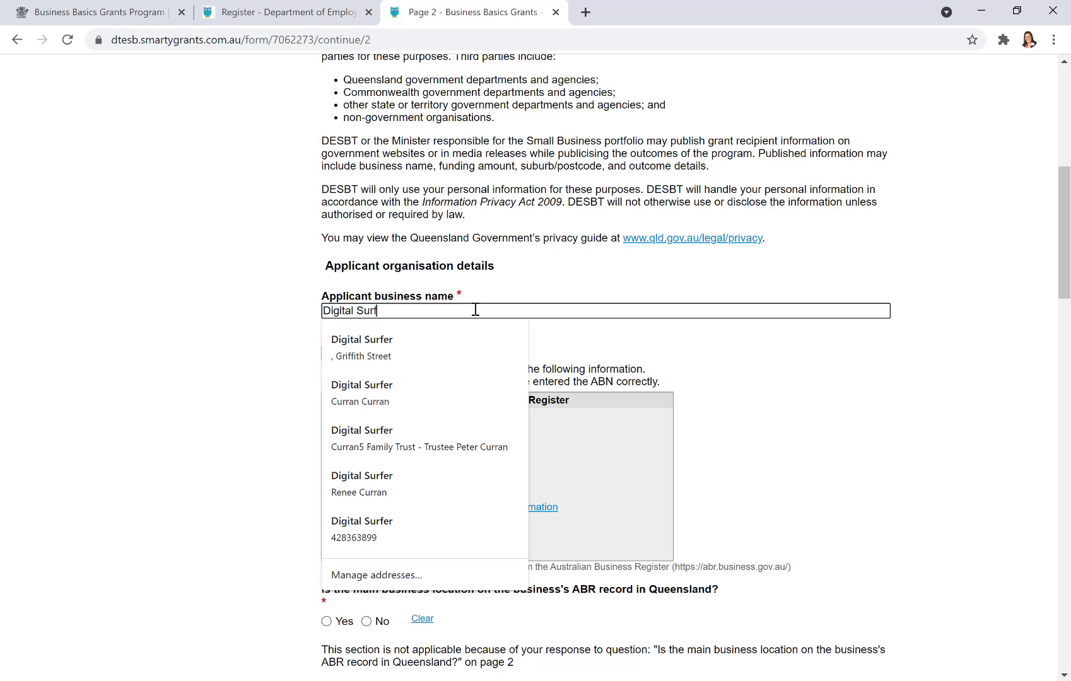
text(er)
key(Tab)
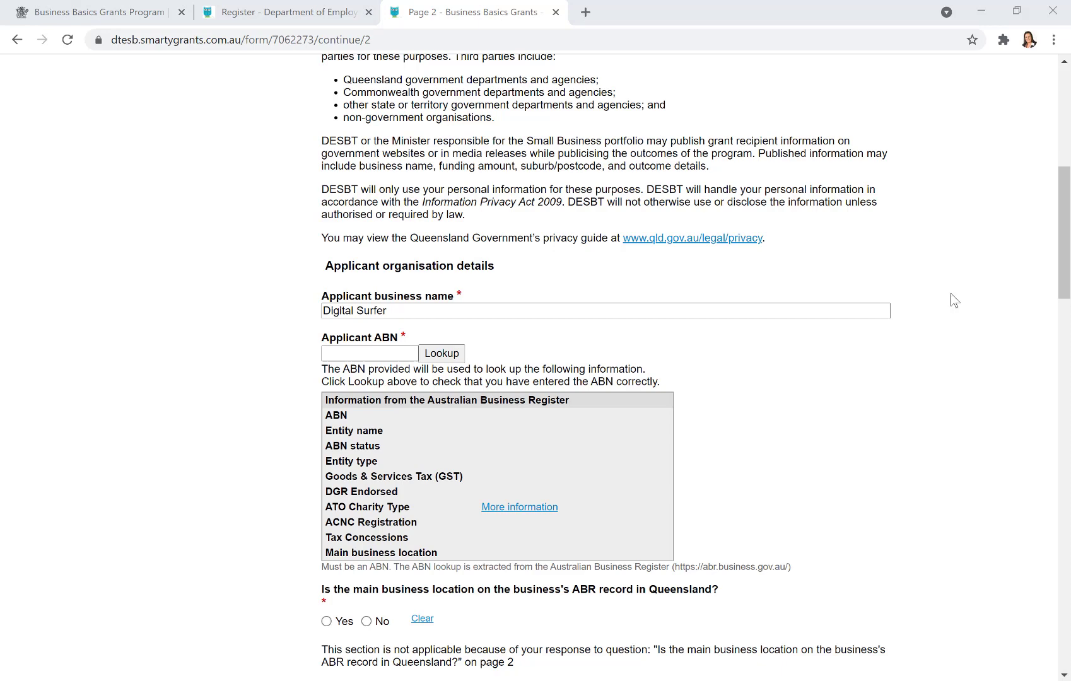
click(358, 351)
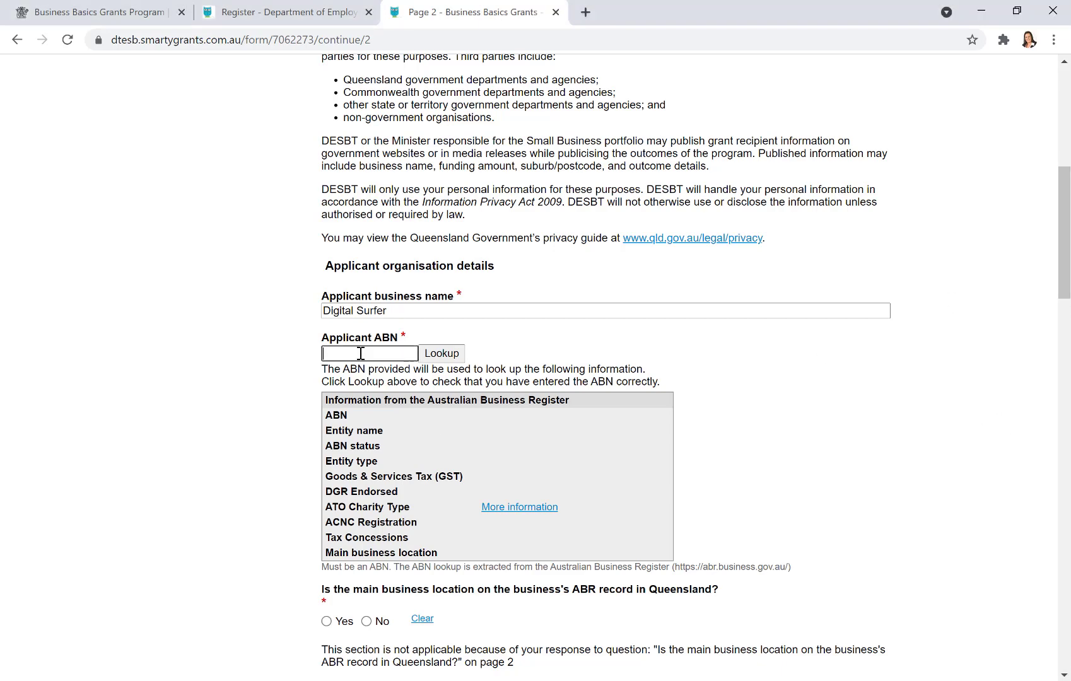
key(ctrl+v)
click(462, 353)
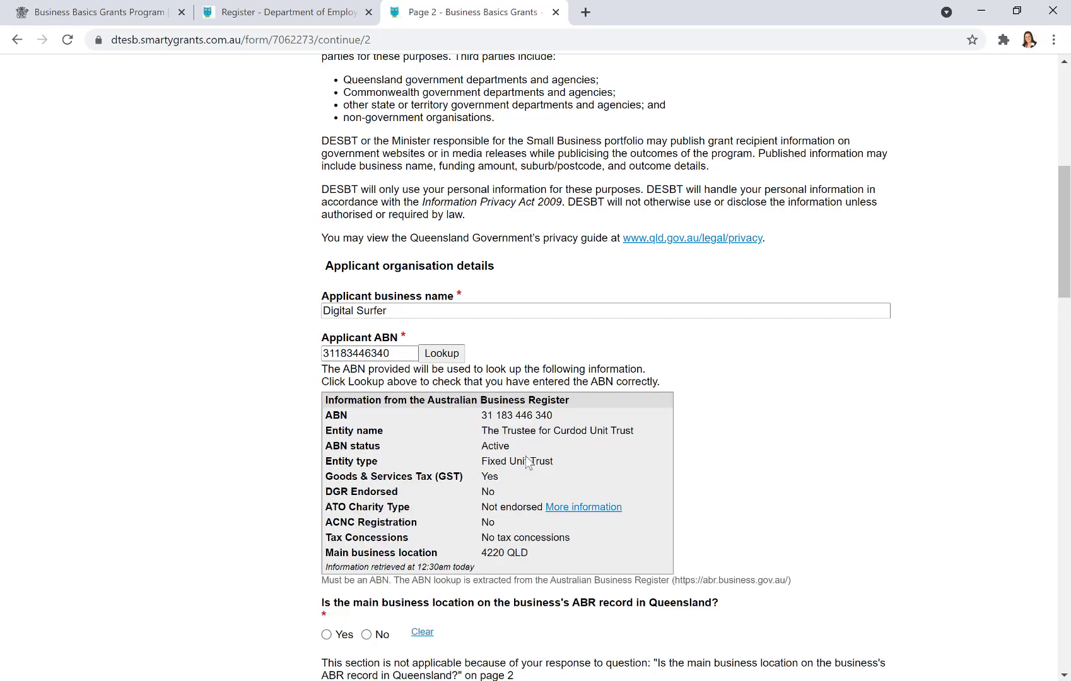
scroll(870, 501, down, 5)
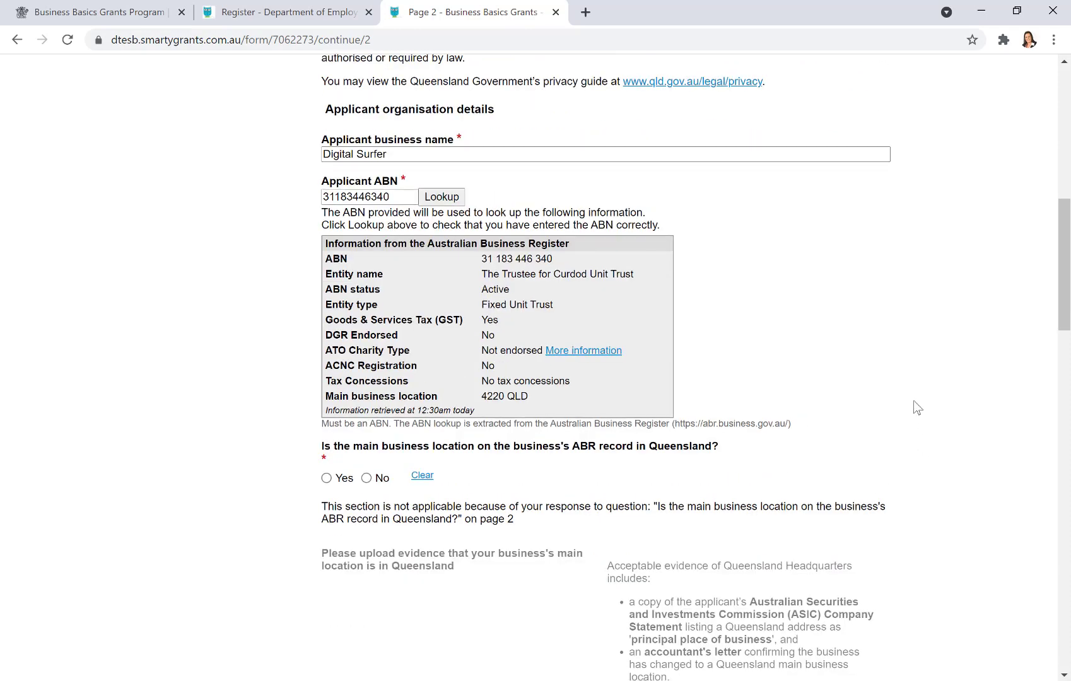
scroll(931, 319, down, 3)
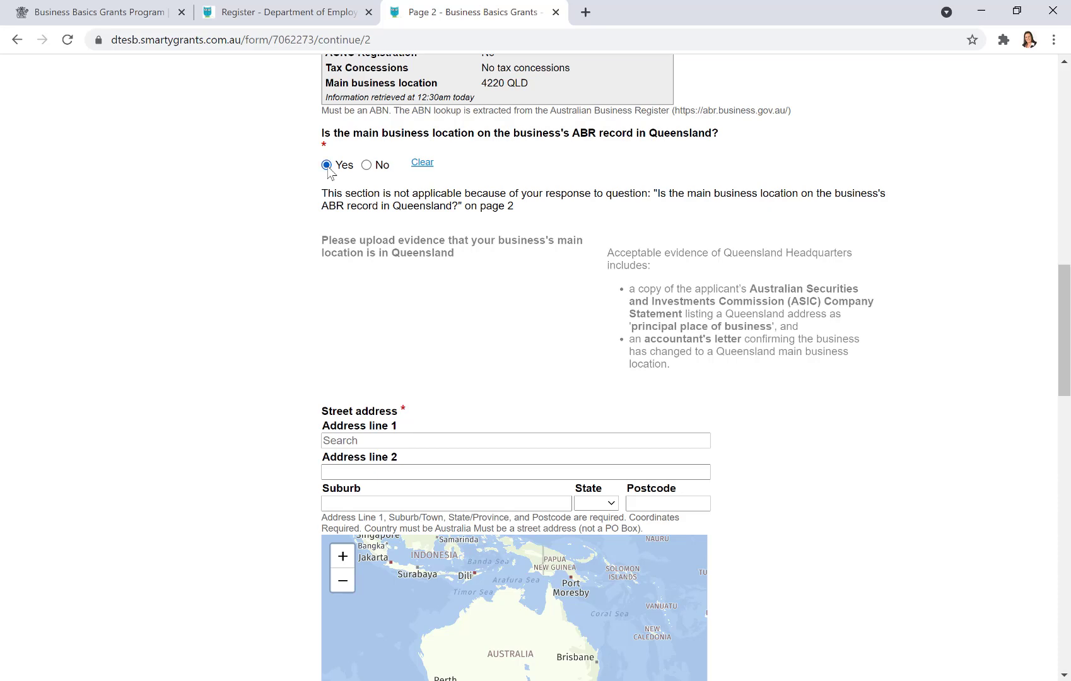
- Answer No to the Queensland ABR question and attach ASIC Company Statement.png as evidence
click(367, 165)
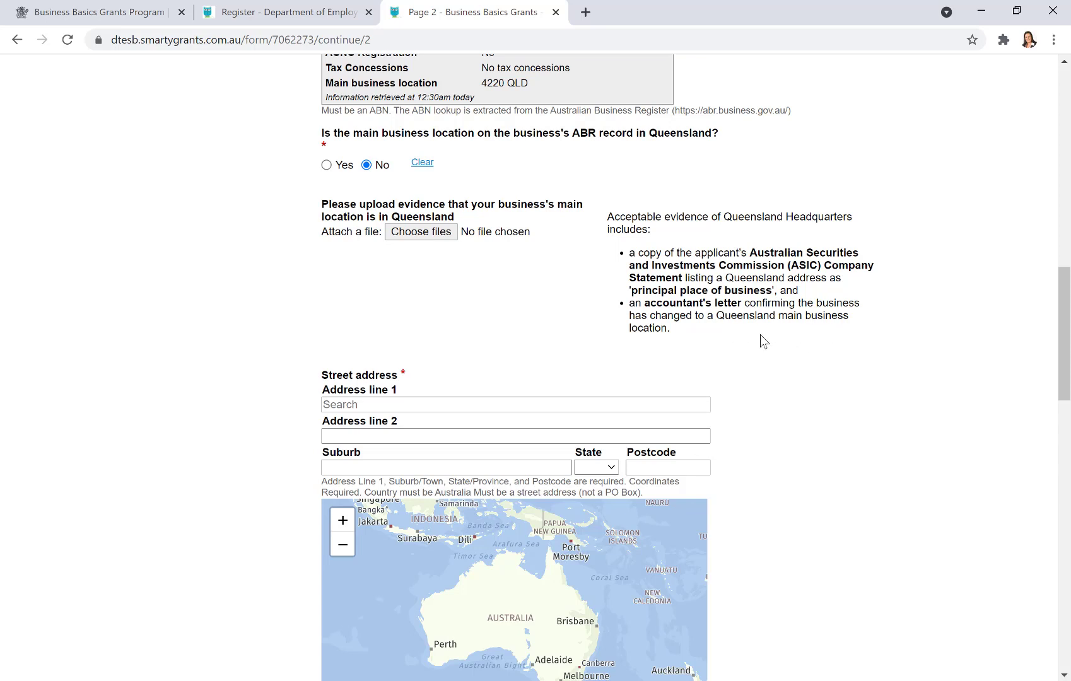
click(436, 237)
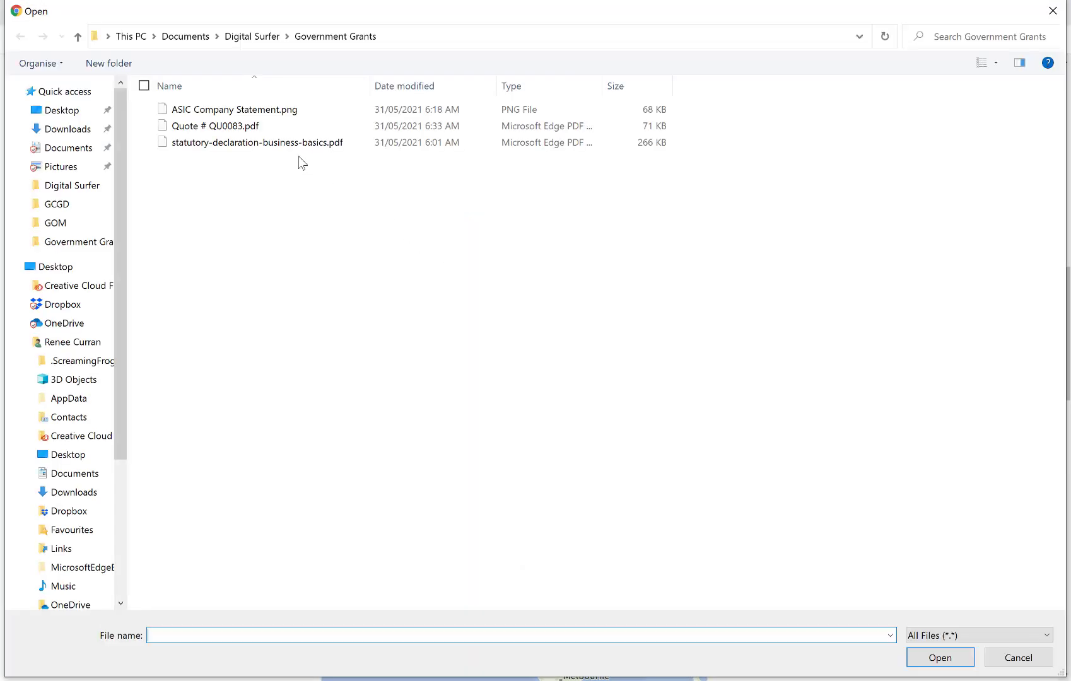
click(257, 114)
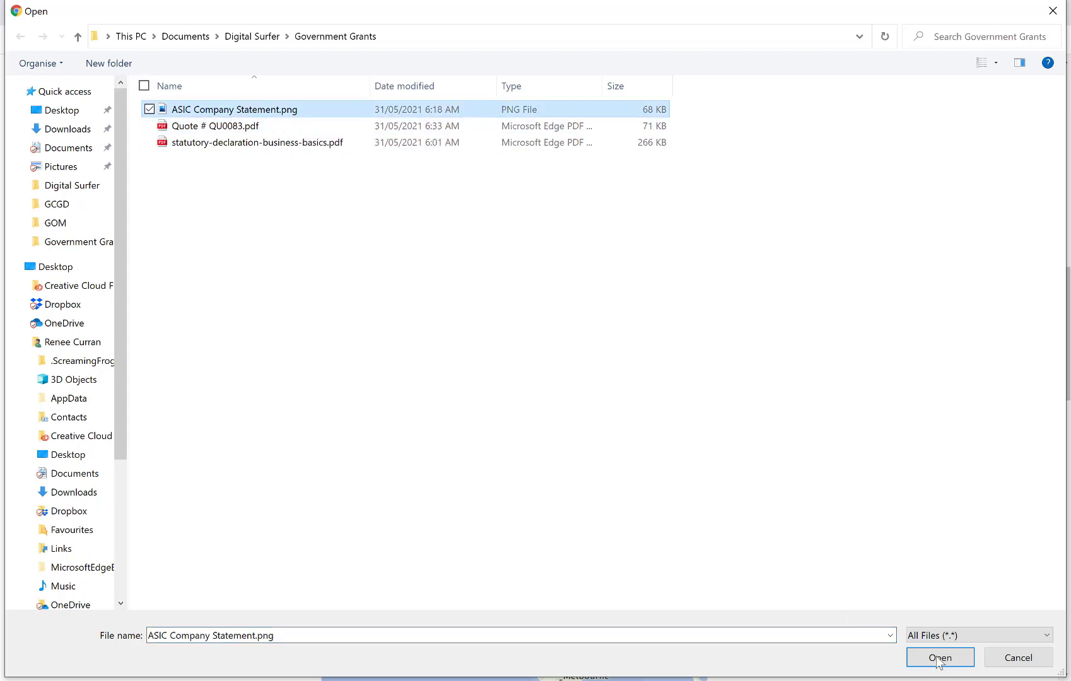
key(Return)
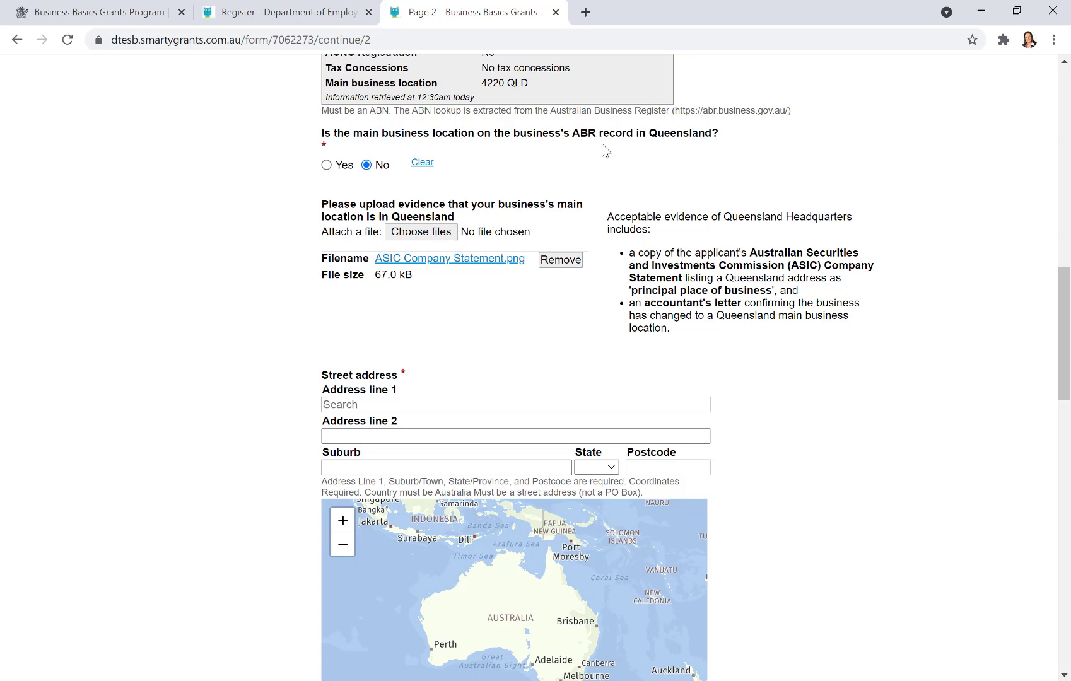
- Enter the business street address, accept the Burleigh Heads suggestion and adjust the map pin
click(376, 405)
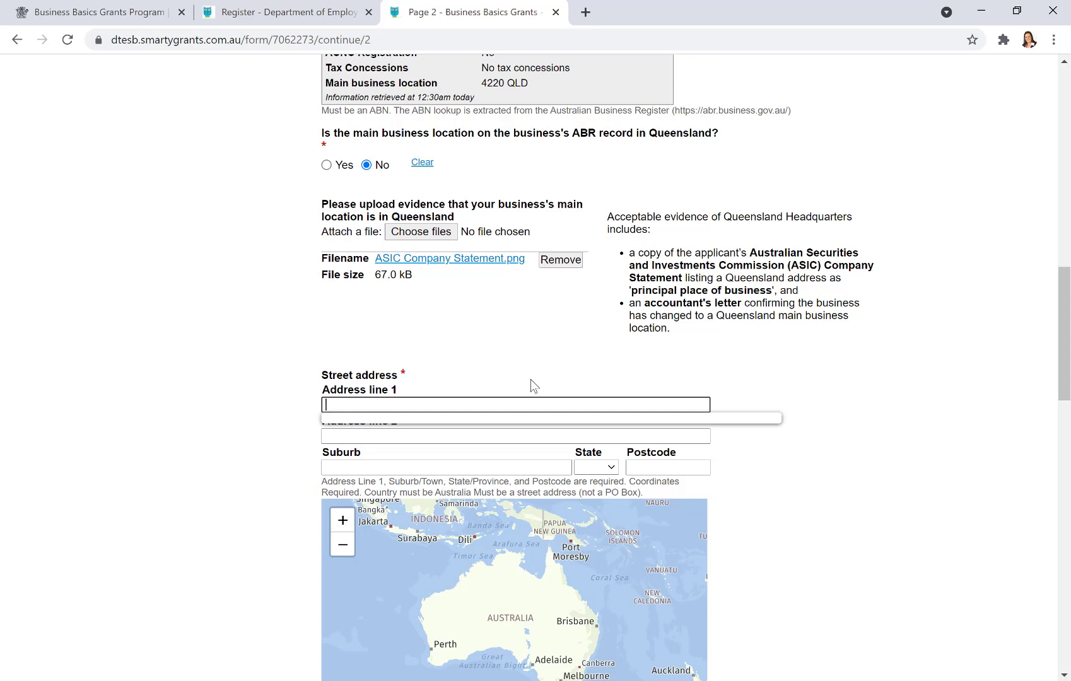
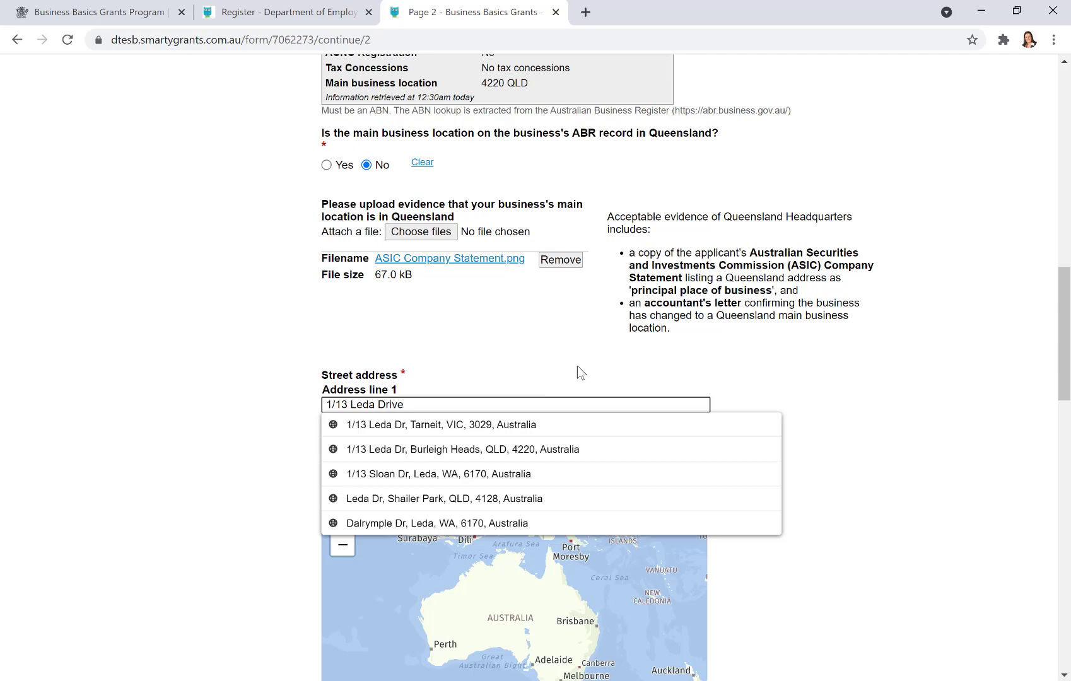
click(567, 451)
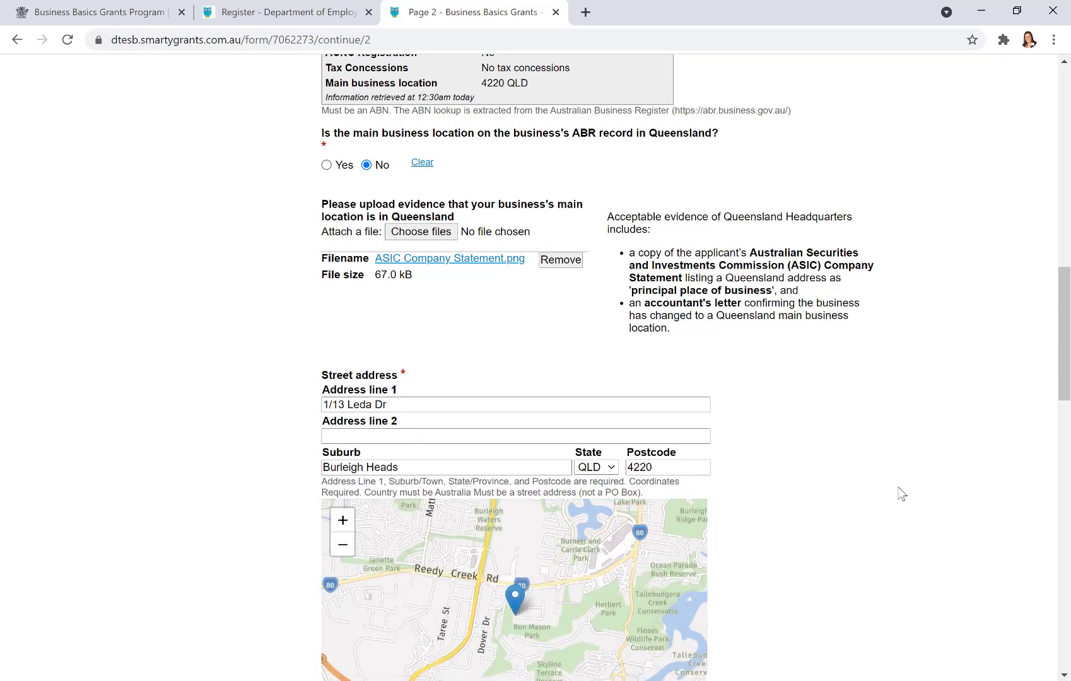
scroll(902, 494, down, 5)
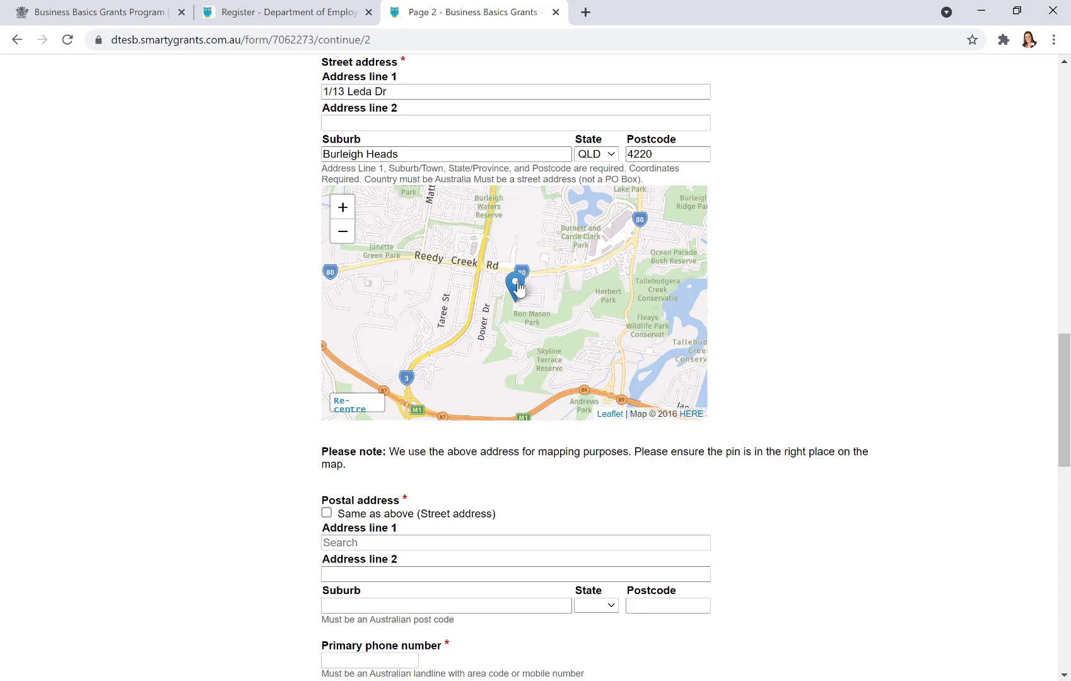
mouse_move(518, 287)
mouse_down()
mouse_move(533, 278)
mouse_move(517, 285)
mouse_up()
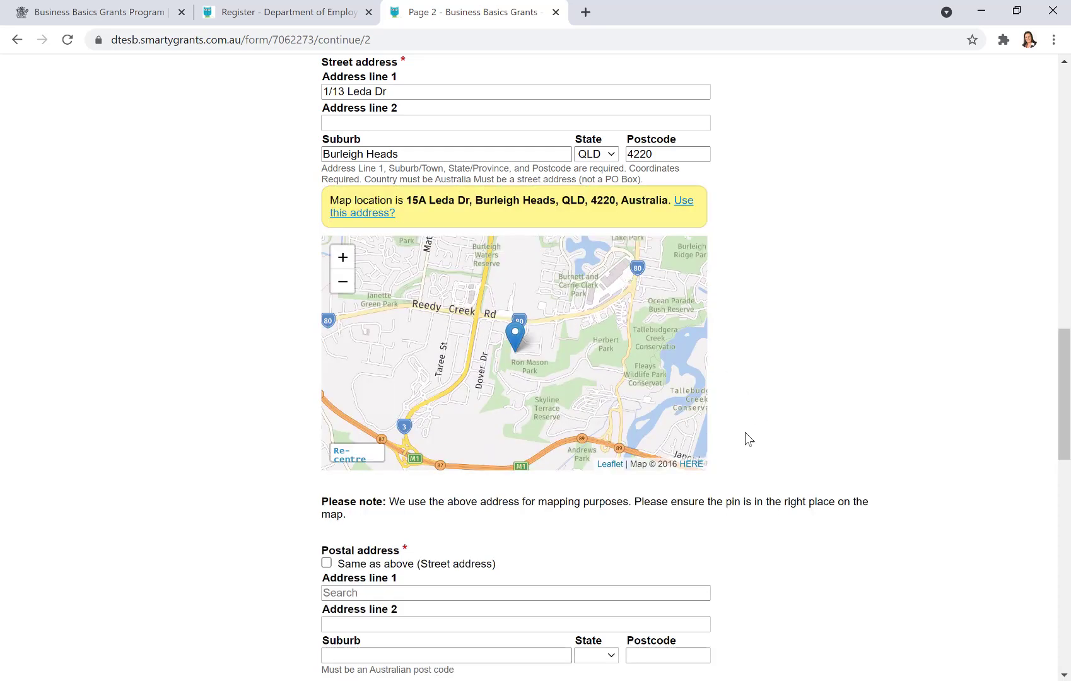
drag(511, 345, 517, 335)
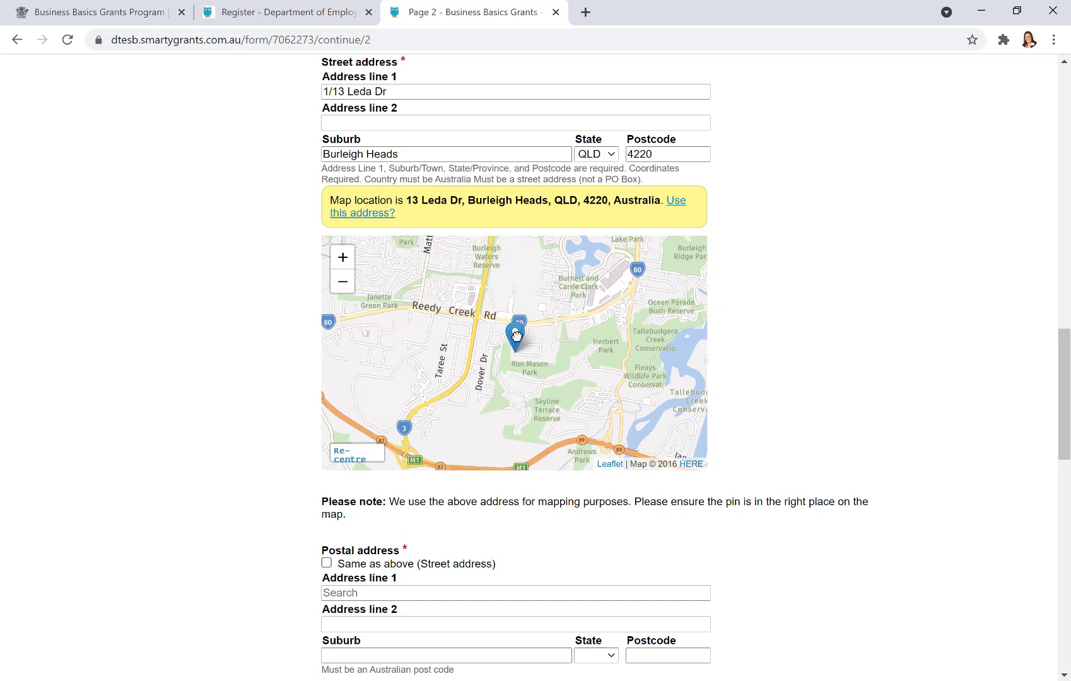
scroll(881, 383, down, 1)
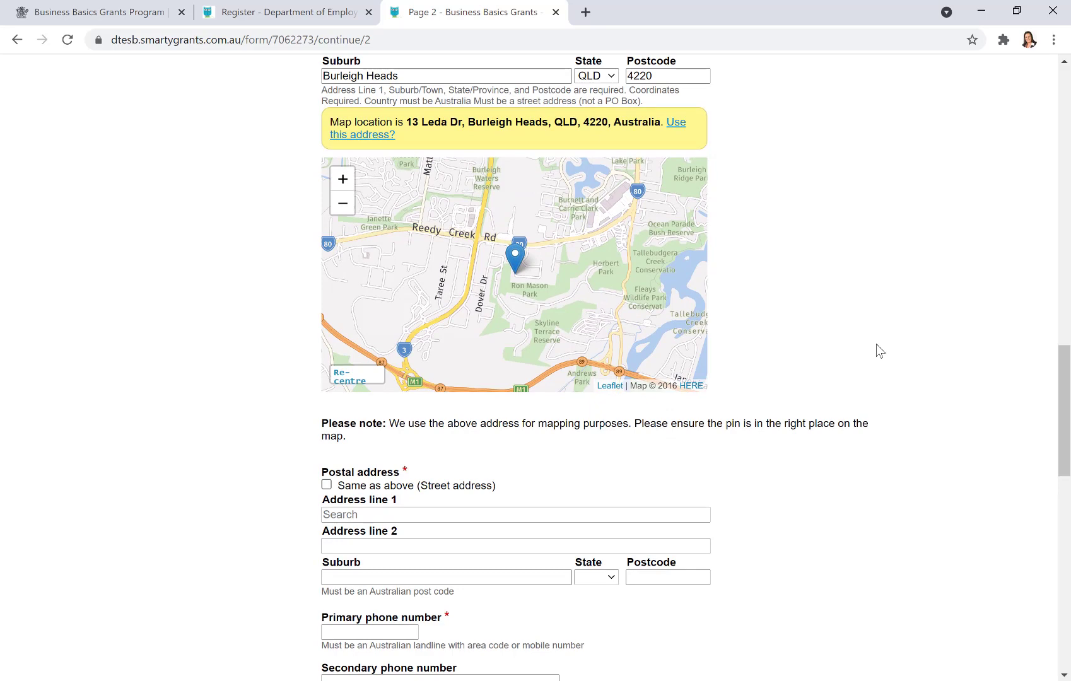
- Set postal address same as street, then enter the business phone, e-mail and website digitalsurfer.com.au
click(327, 483)
scroll(917, 464, down, 5)
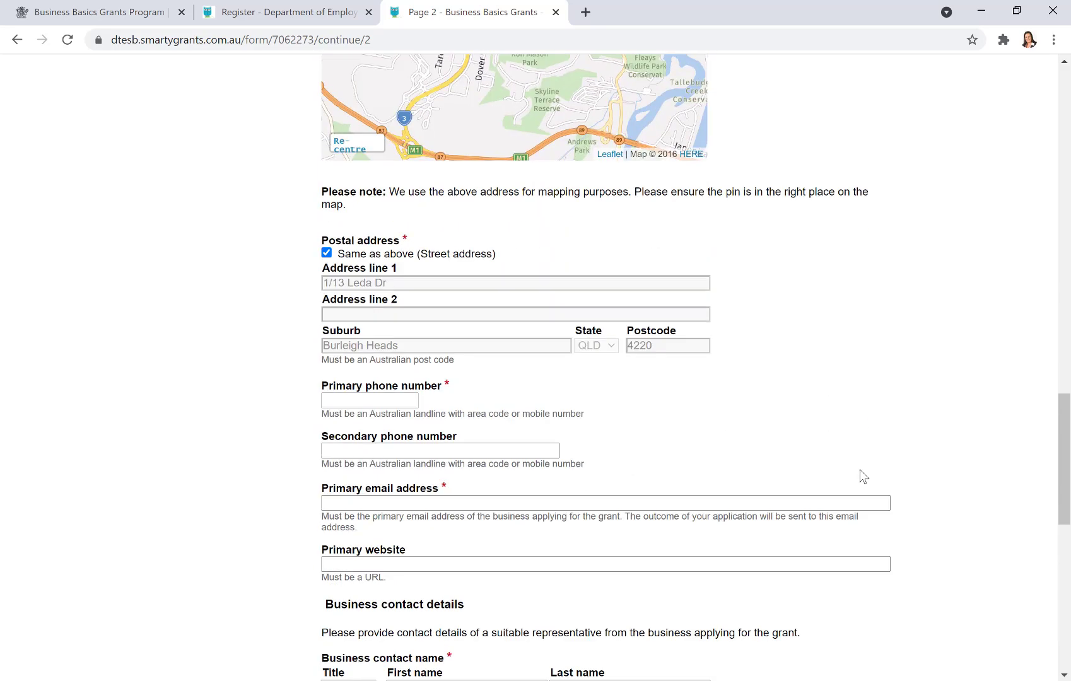
click(336, 315)
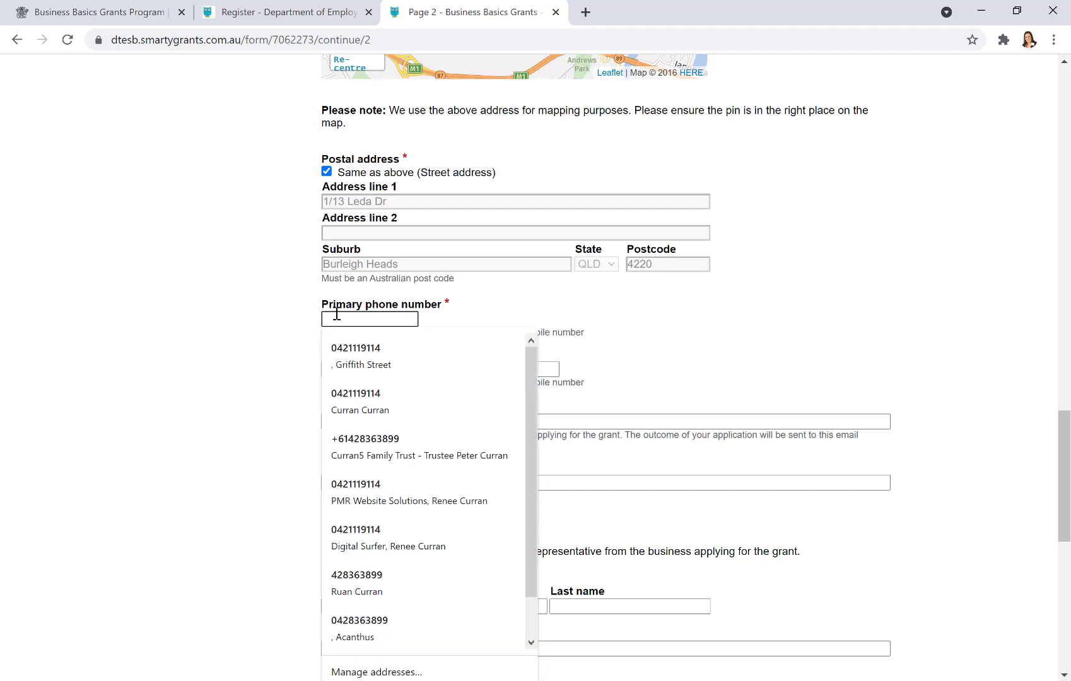
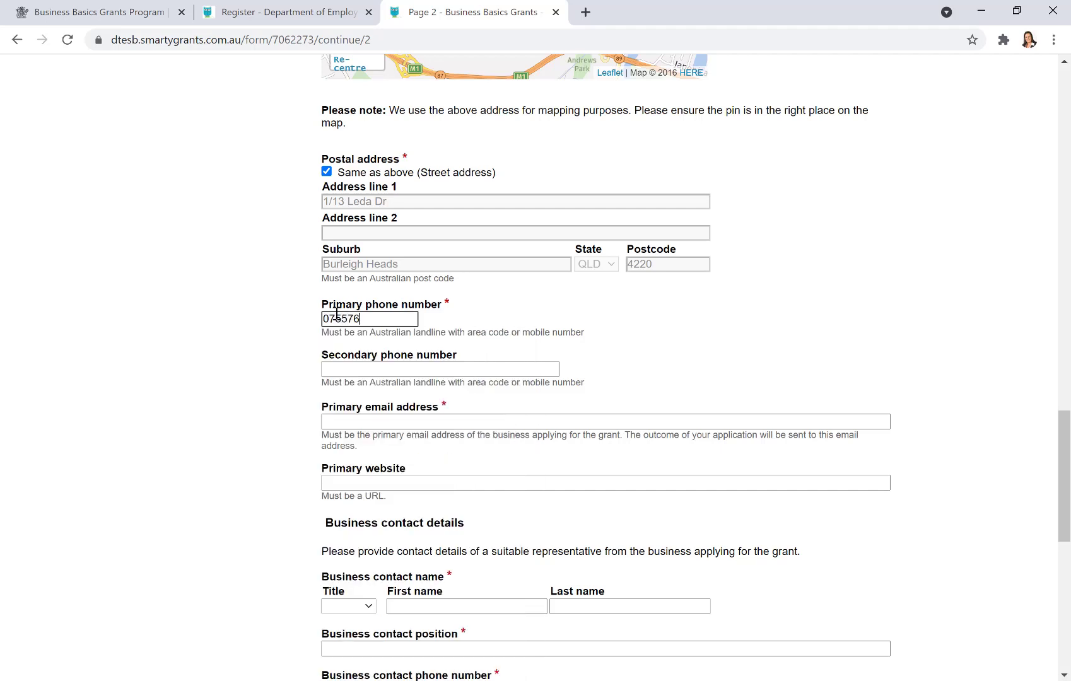
click(400, 422)
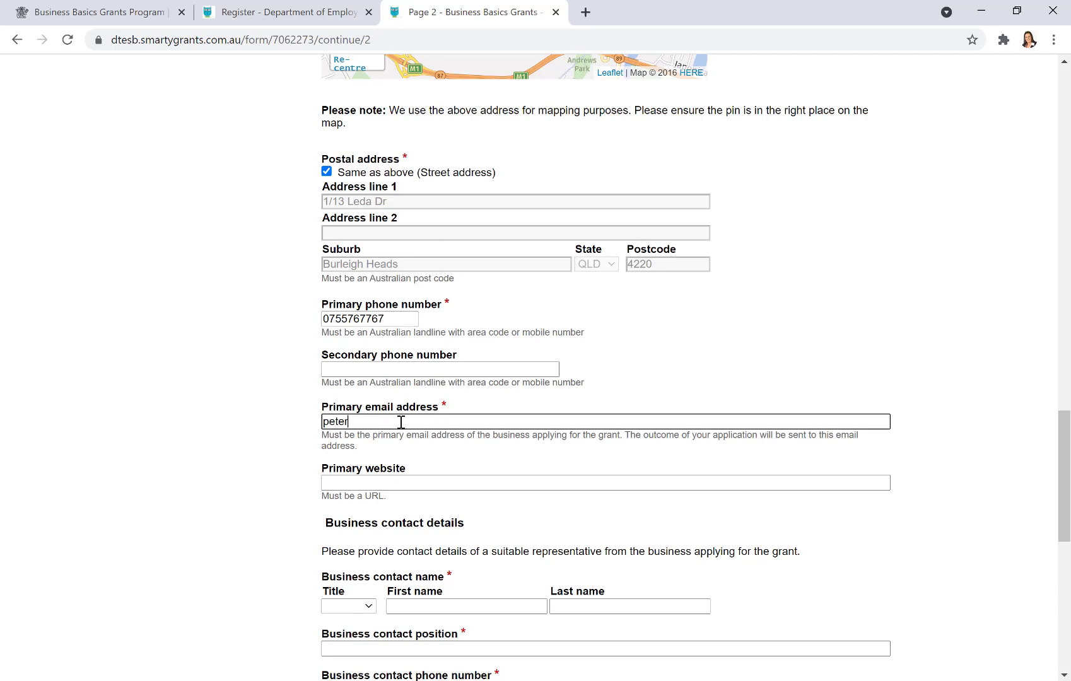
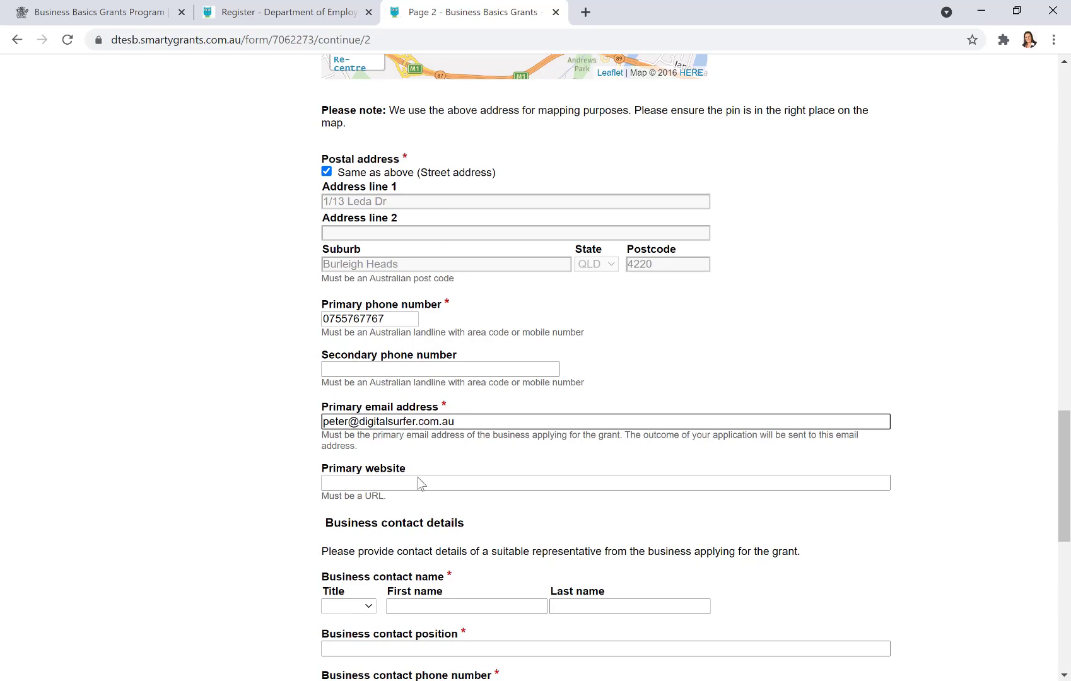
click(422, 483)
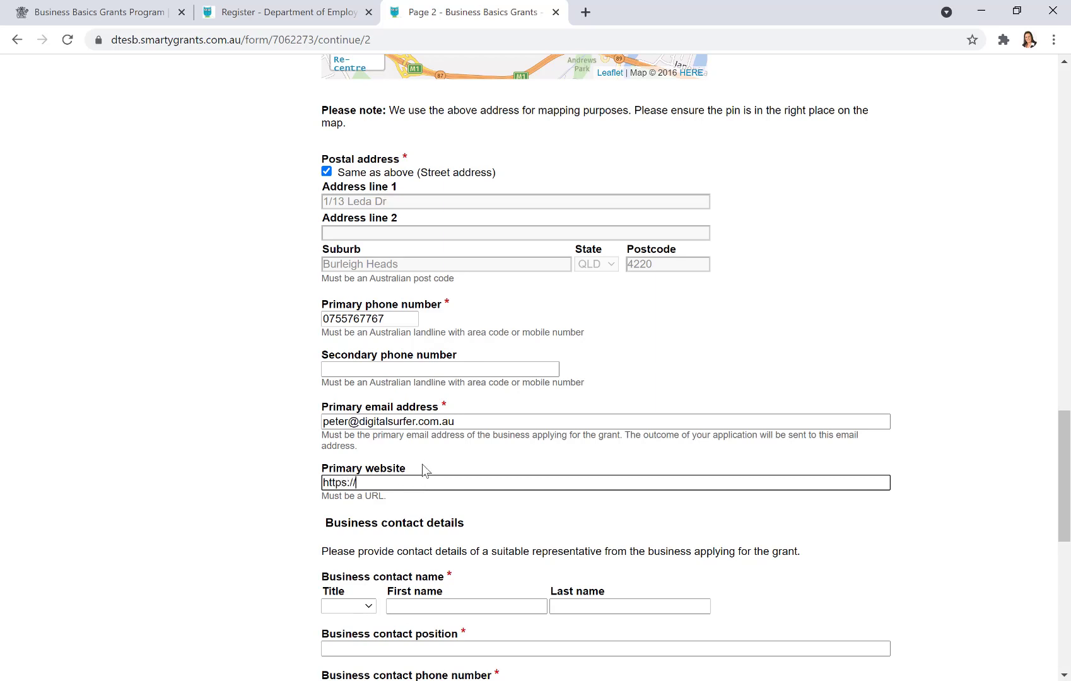
text(digitalsurfer.com.au)
scroll(501, 479, down, 5)
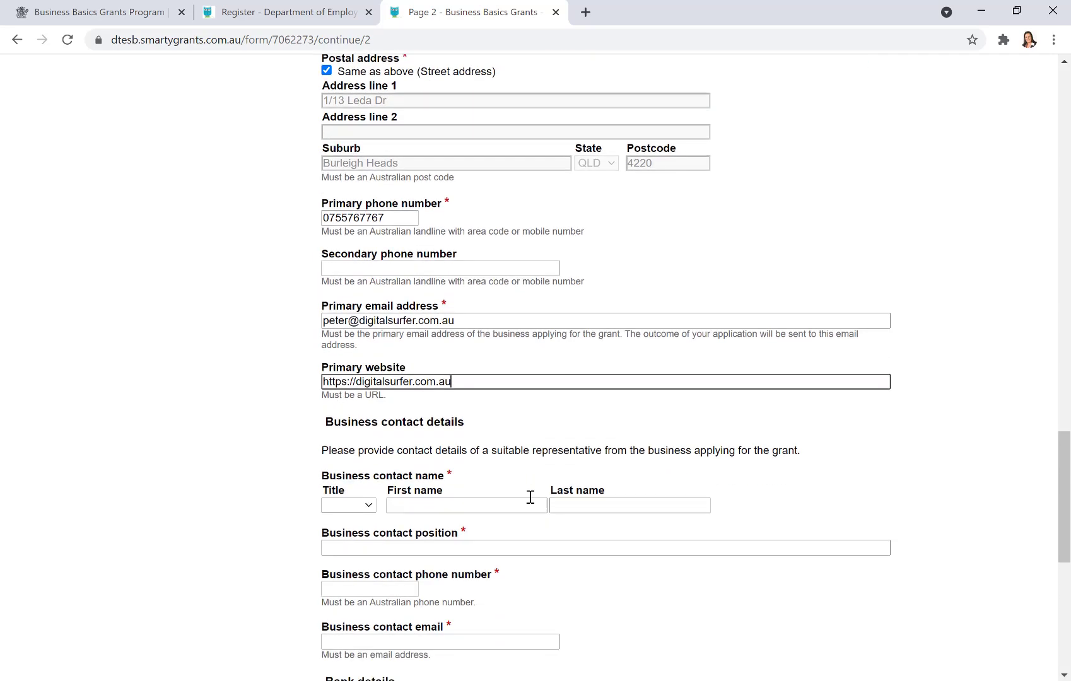
- Set the contact title to Mr, enter the contact's first and last name, and position Director
click(375, 291)
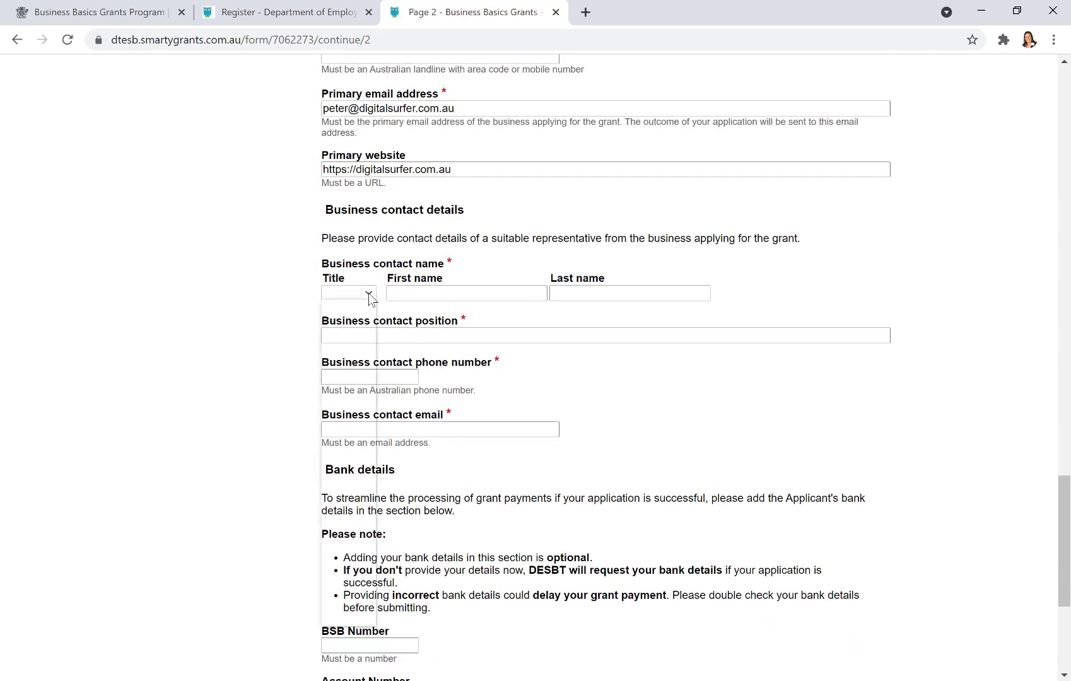
click(353, 336)
click(440, 292)
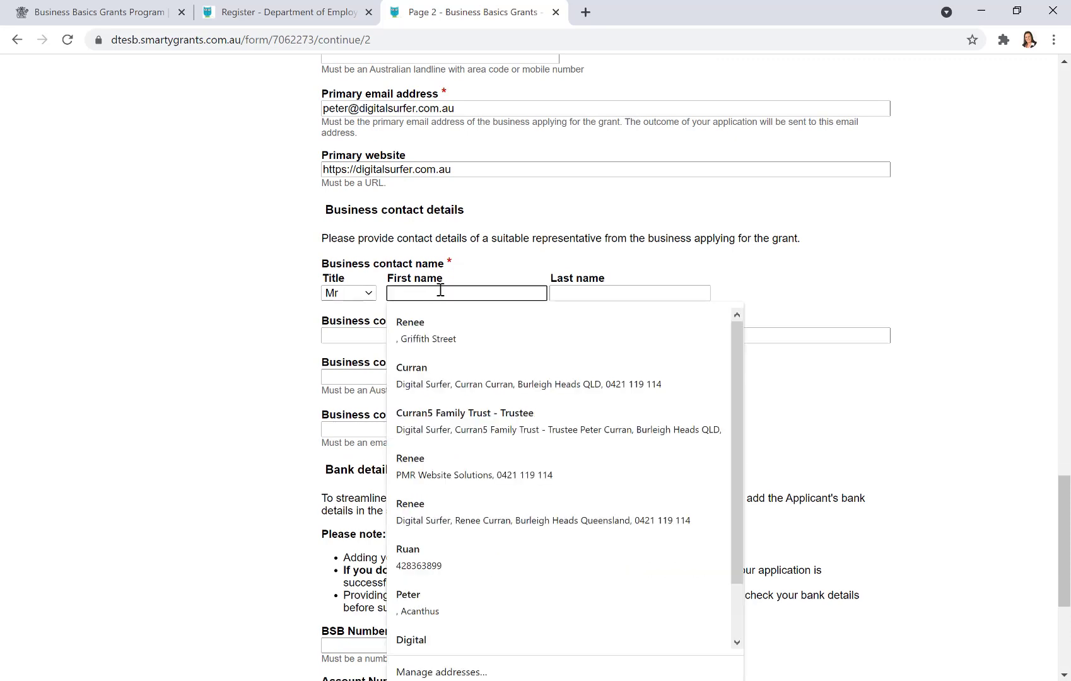
key(Tab)
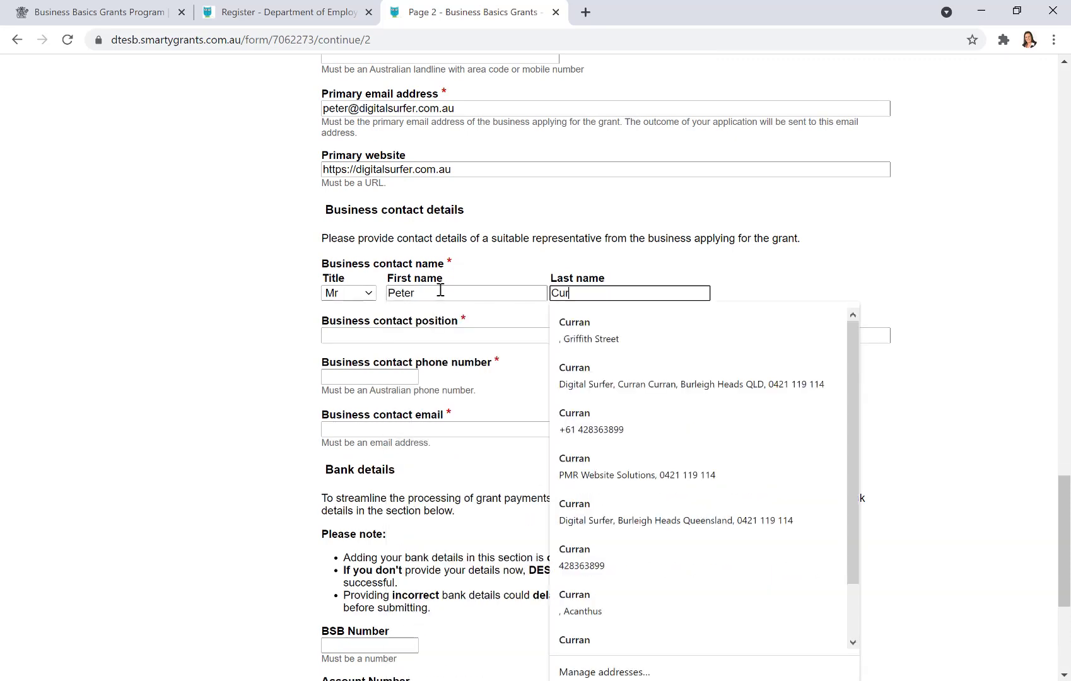
key(Tab)
text(Dire)
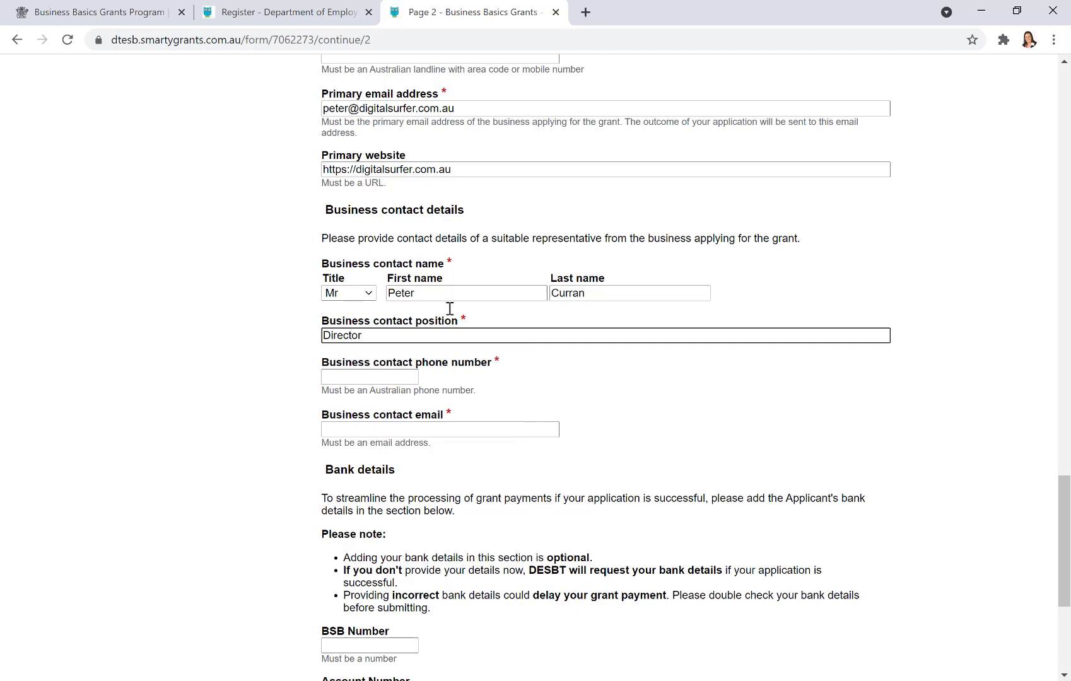
- Enter the contact's phone number and copy the primary e-mail into the contact e-mail field
click(384, 376)
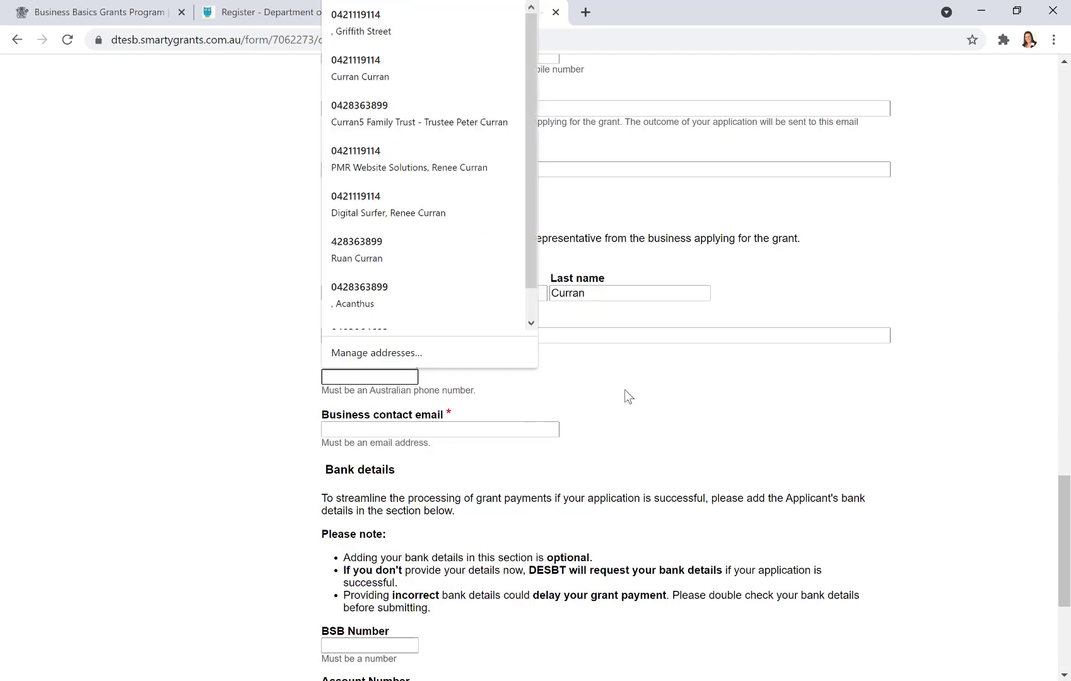
click(343, 381)
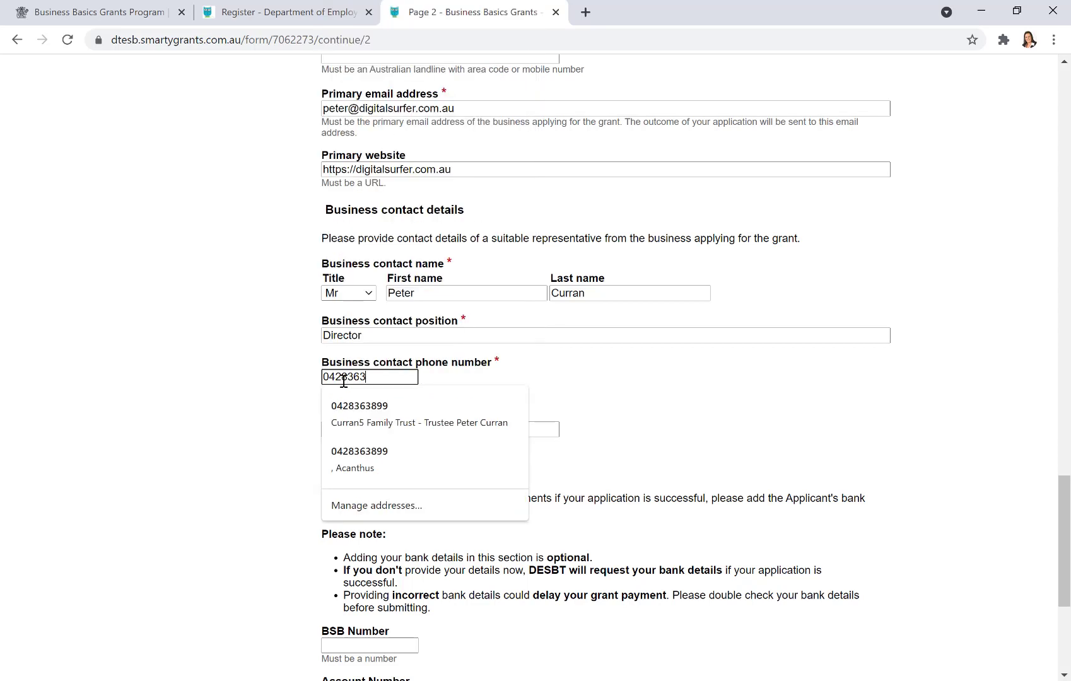
click(719, 405)
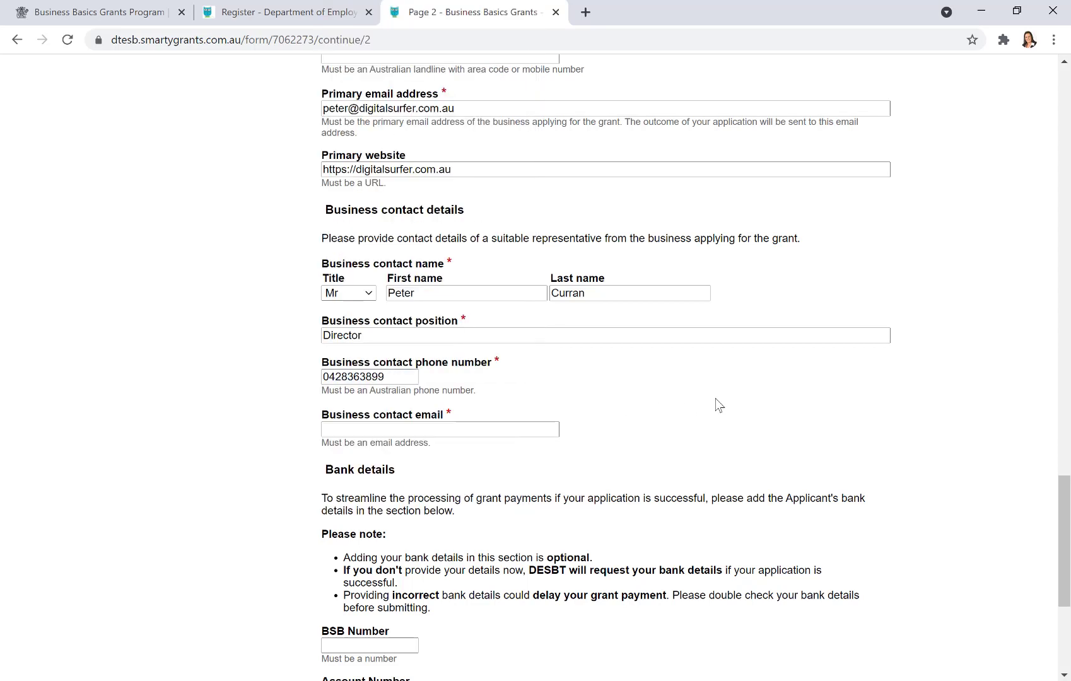
click(489, 427)
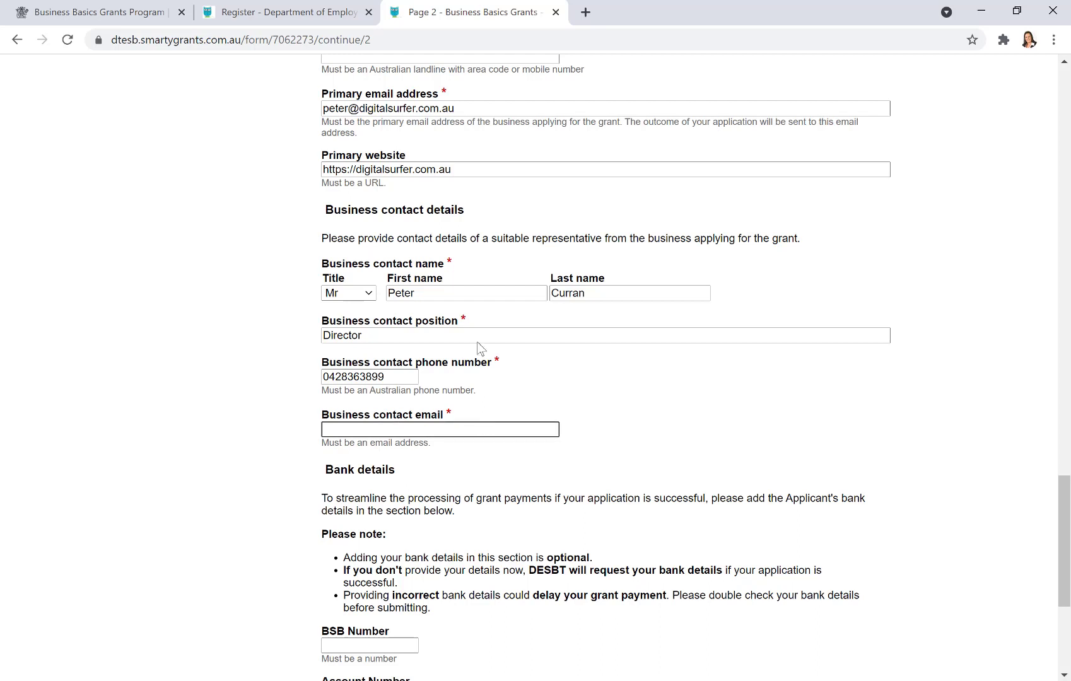
drag(466, 110, 309, 112)
key(ctrl+c)
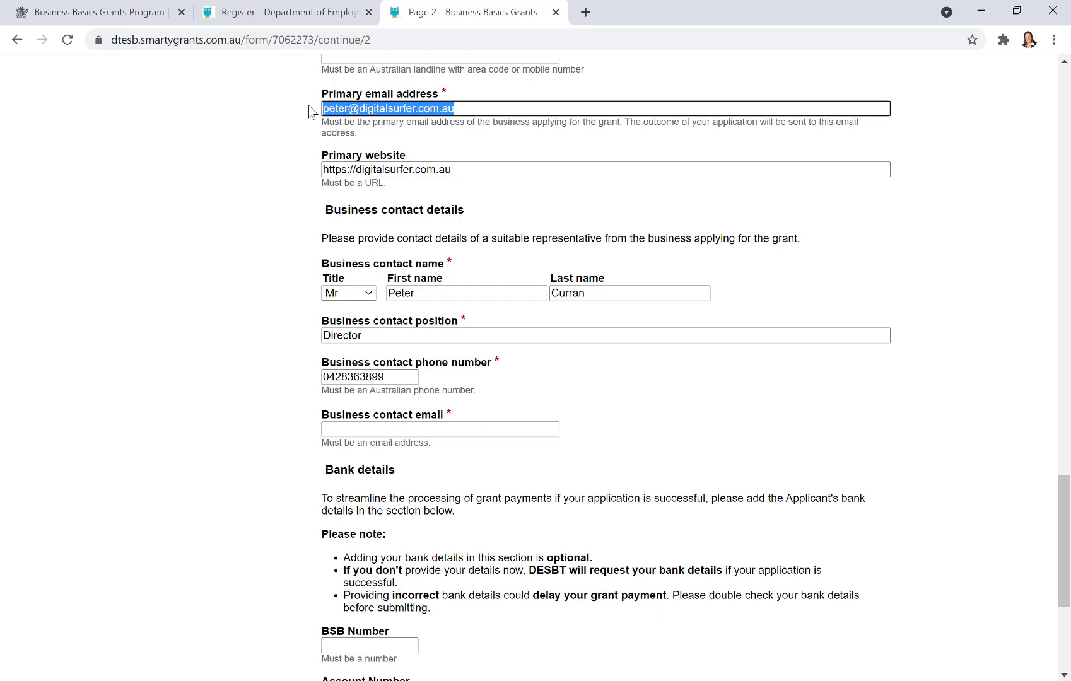
click(444, 427)
key(ctrl+v)
scroll(730, 403, down, 5)
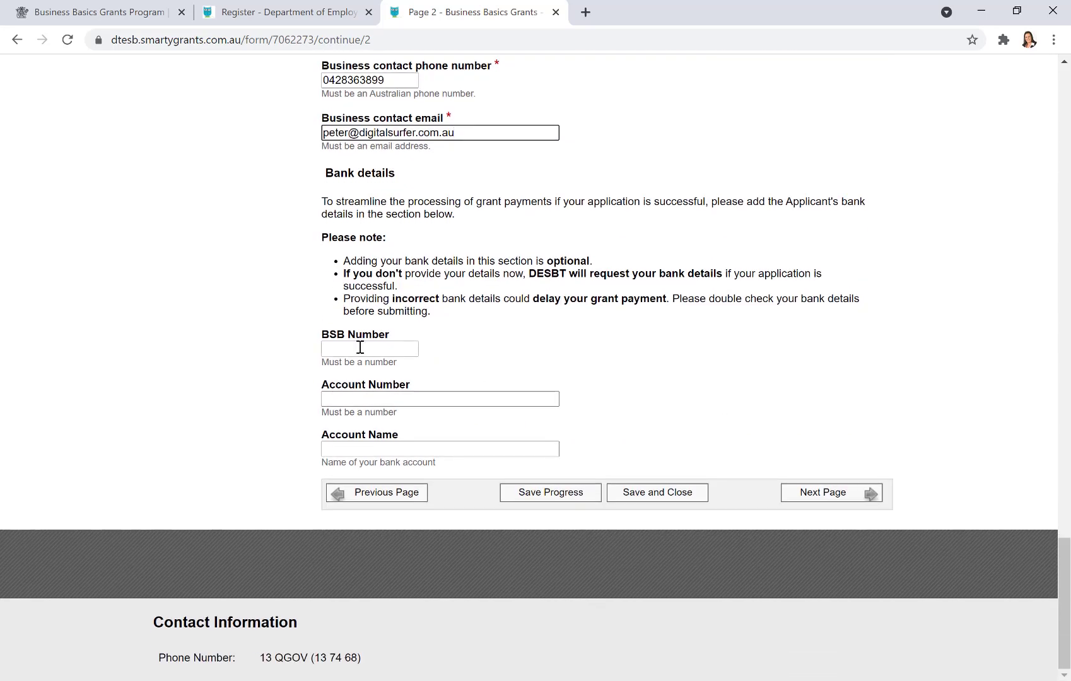
- Enter the bank BSB, account number and account name Digital Surfer, then go to Business details
click(360, 347)
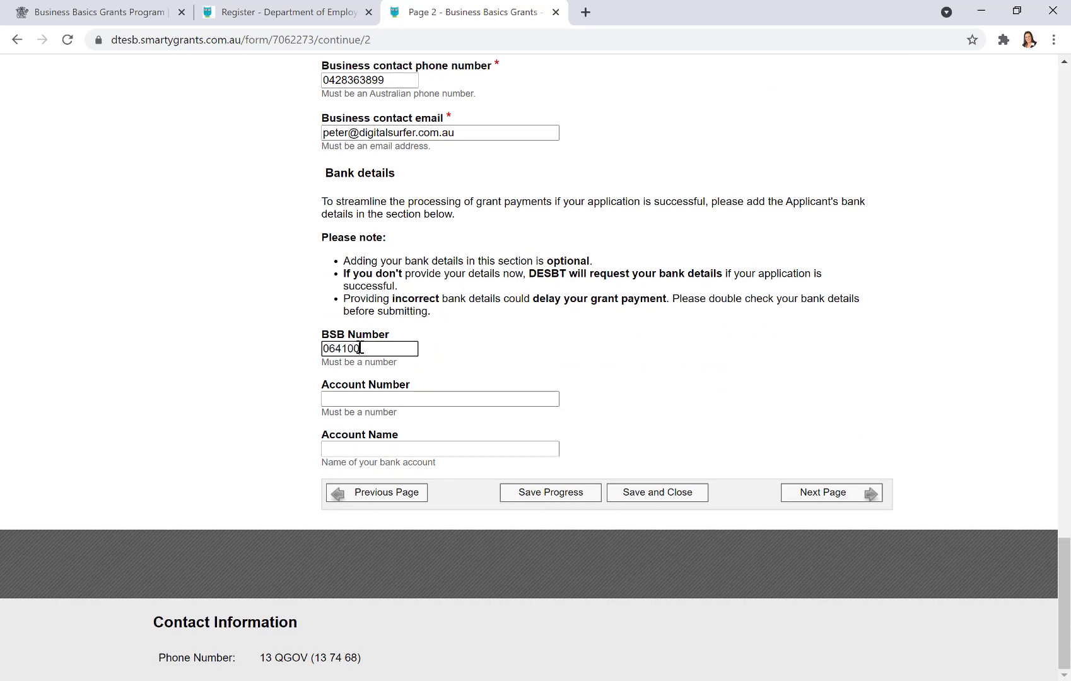
key(Tab)
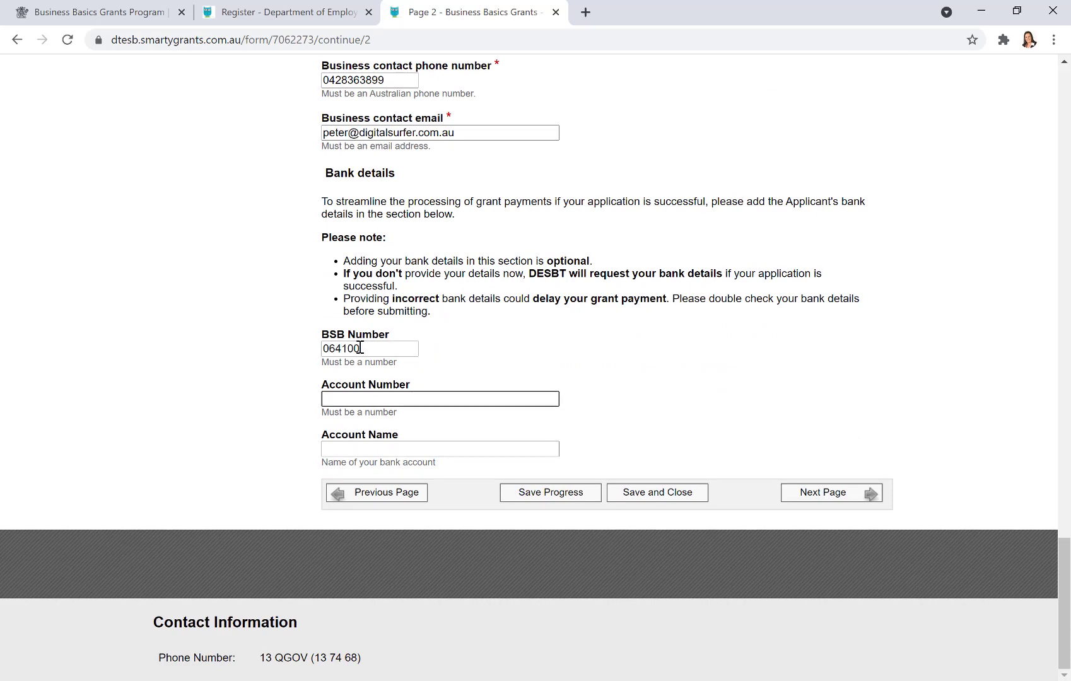
key(Tab)
text(D)
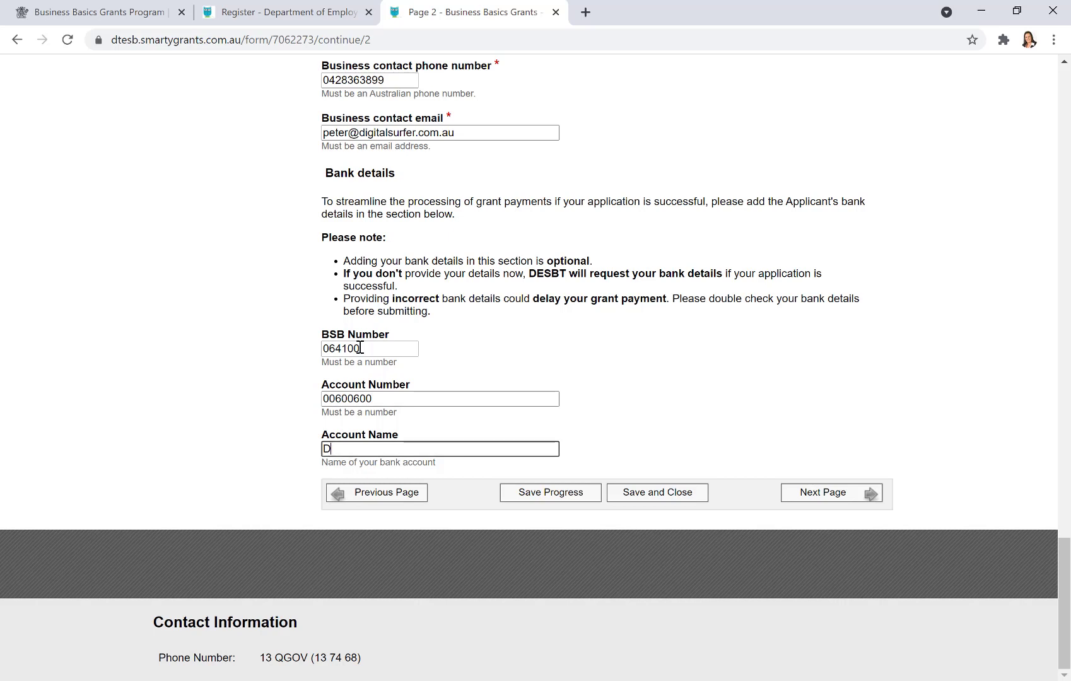
text(igital Surfer)
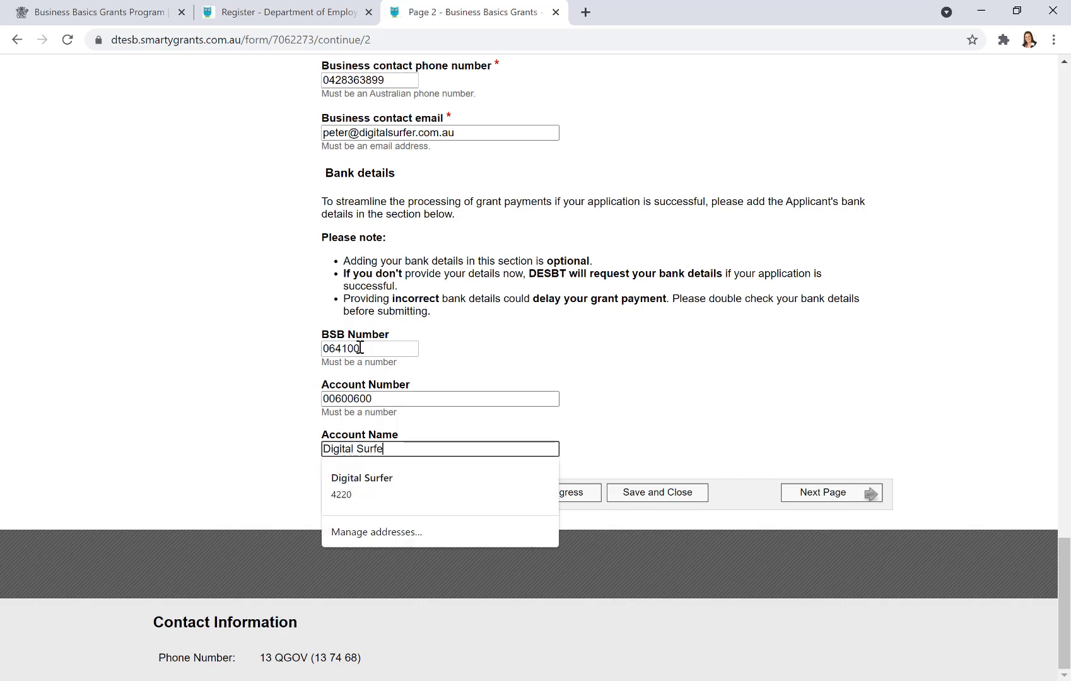
key(Tab)
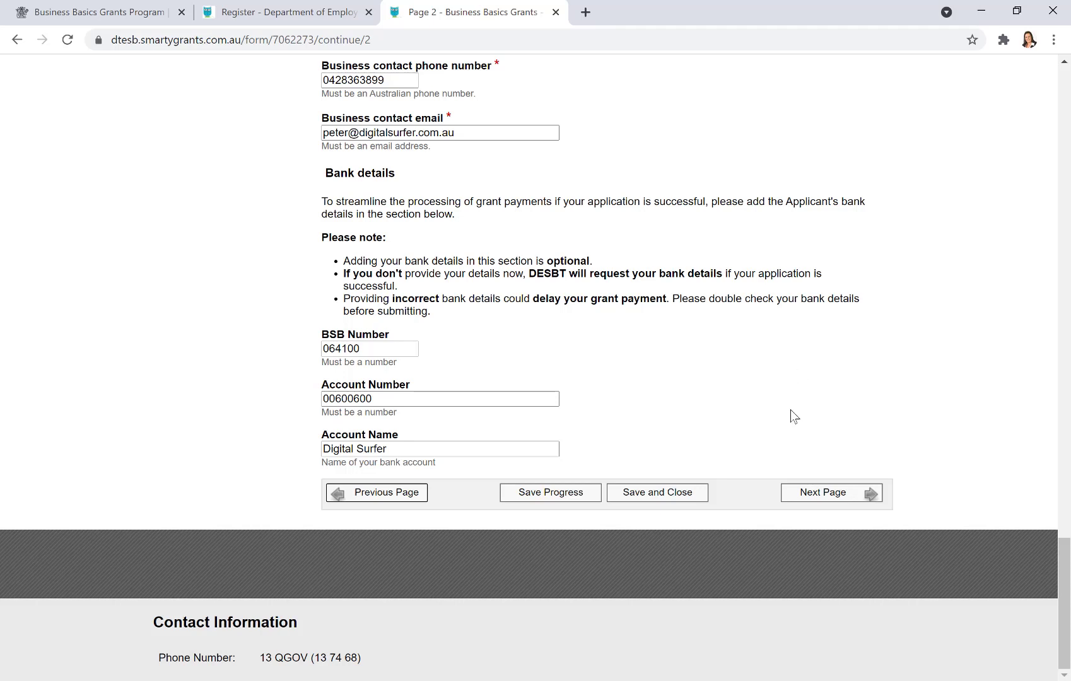
click(809, 491)
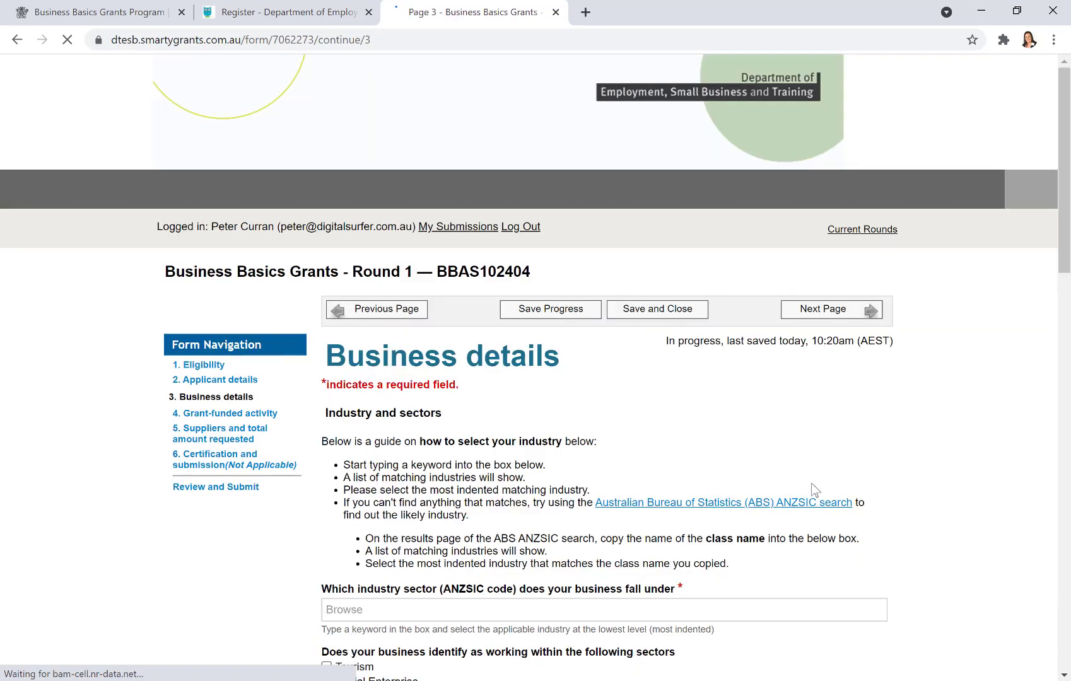
- Search 'adver' and select Advertising Services as the business's industry sector
scroll(763, 435, down, 5)
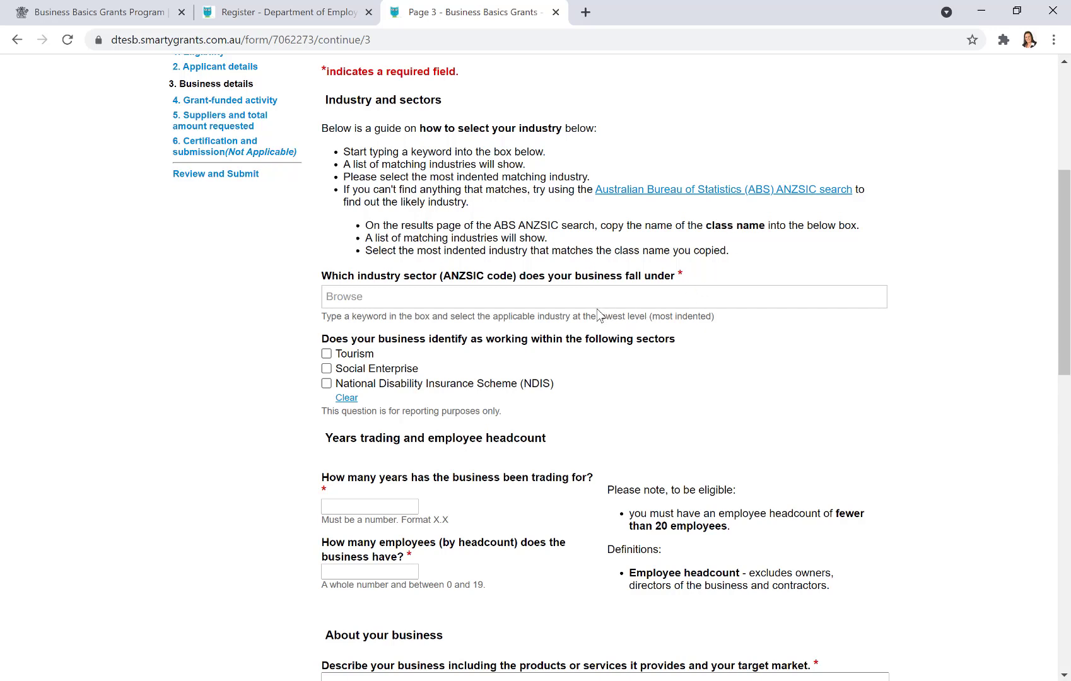
click(535, 297)
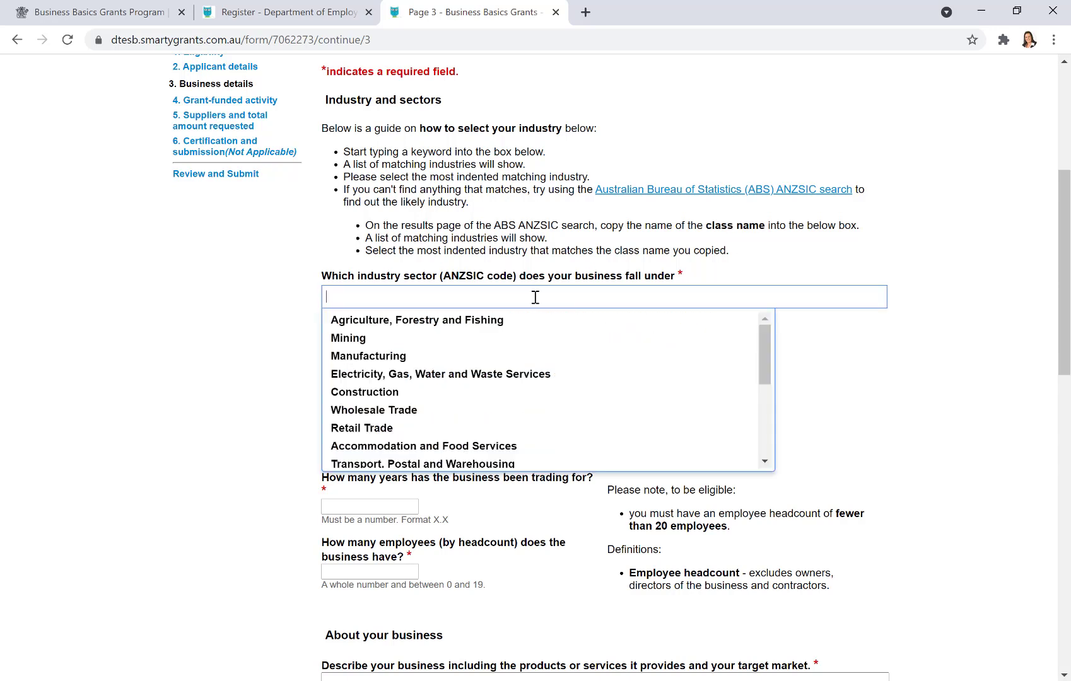
text(adver)
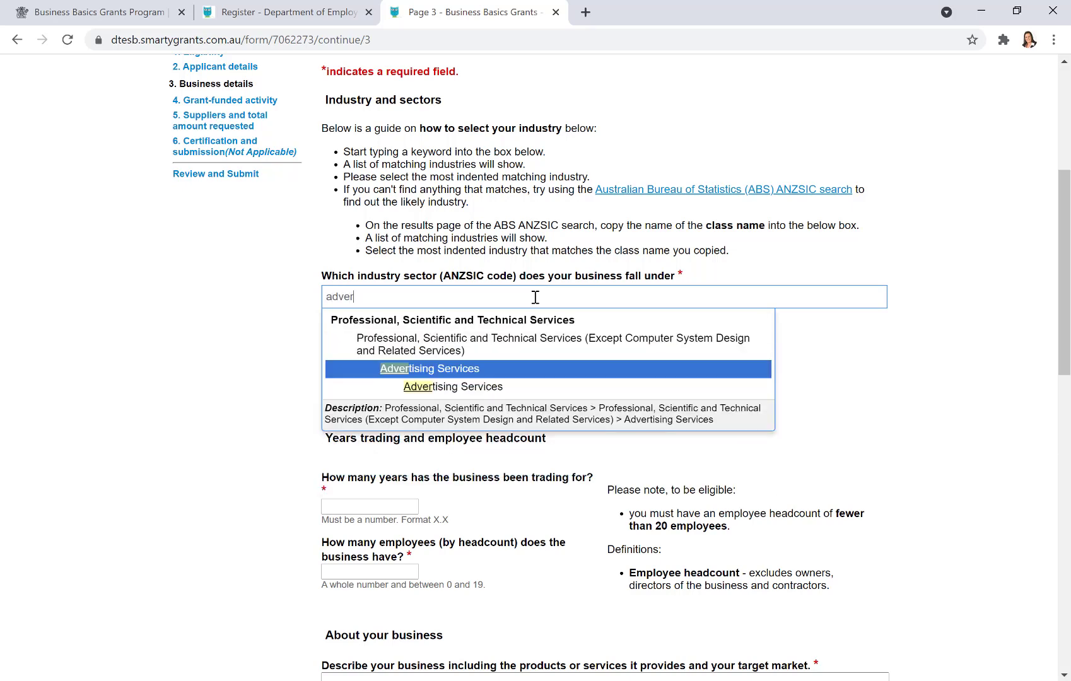
click(545, 369)
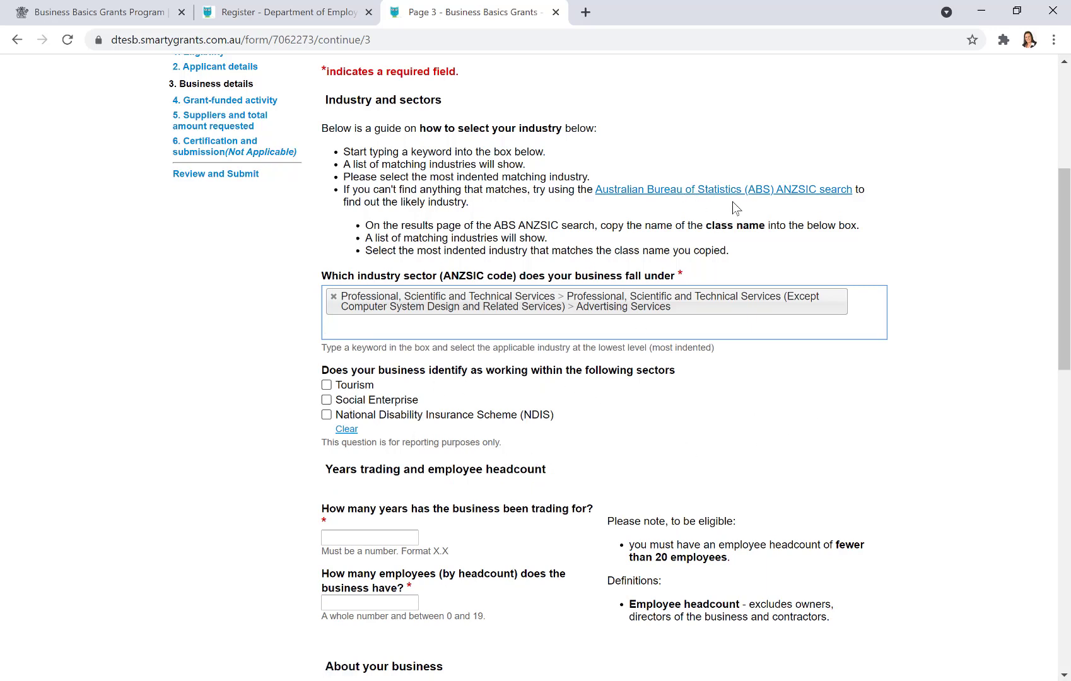
scroll(749, 431, down, 1)
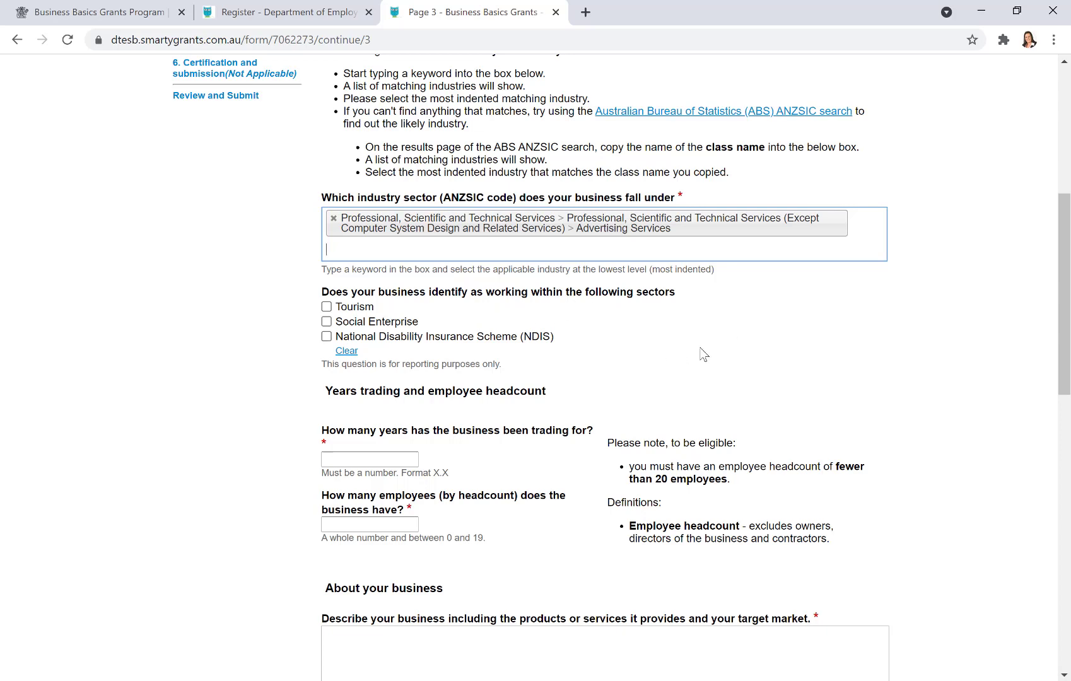
- Enter 6 for years trading and 7 for the employee headcount
scroll(700, 353, down, 2)
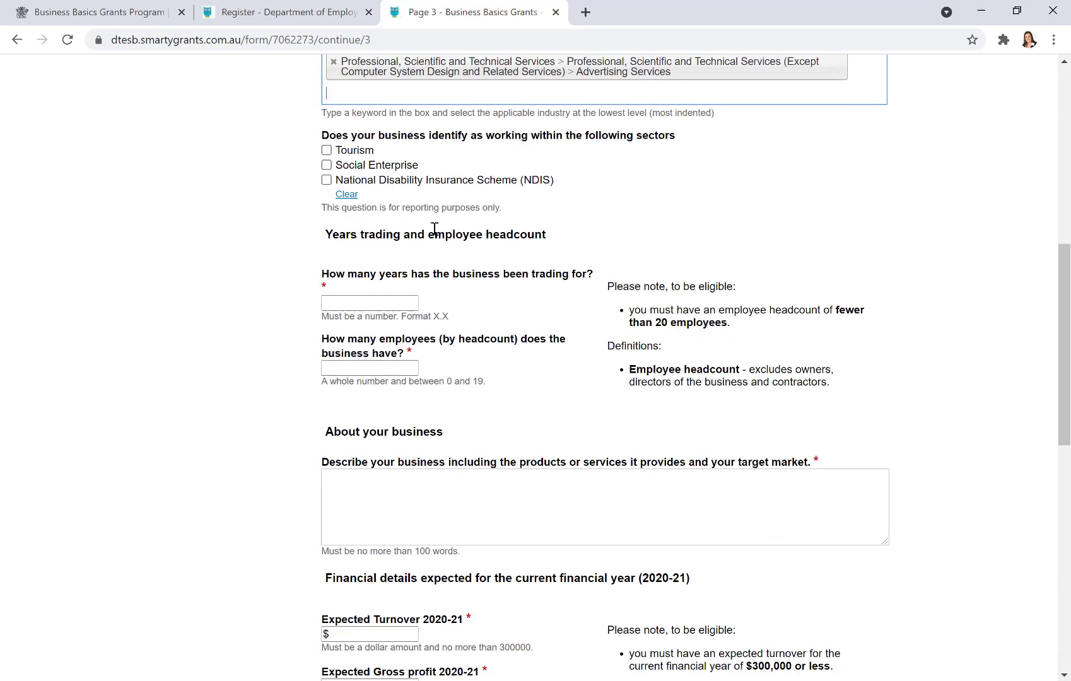
click(356, 303)
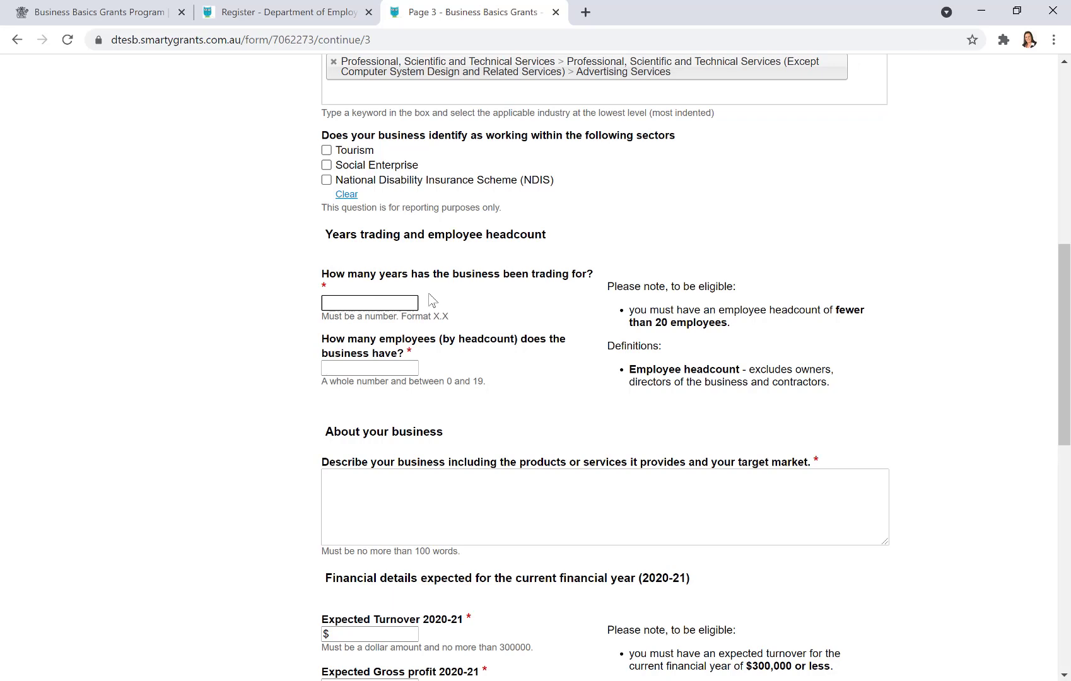
text(6)
scroll(516, 309, down, 1)
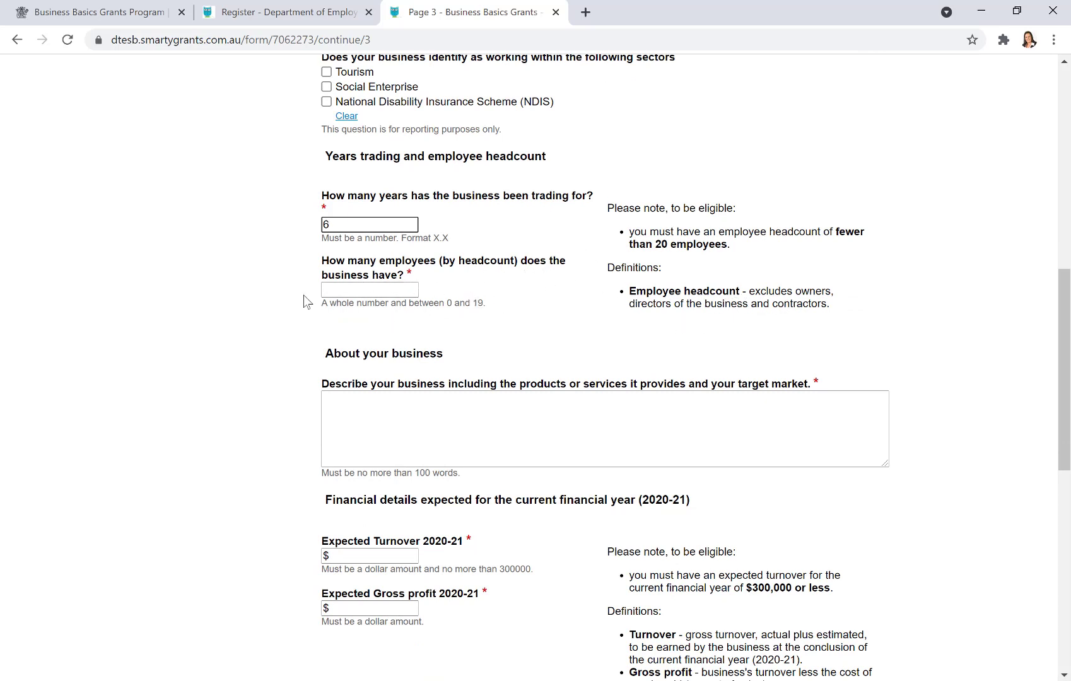
click(370, 290)
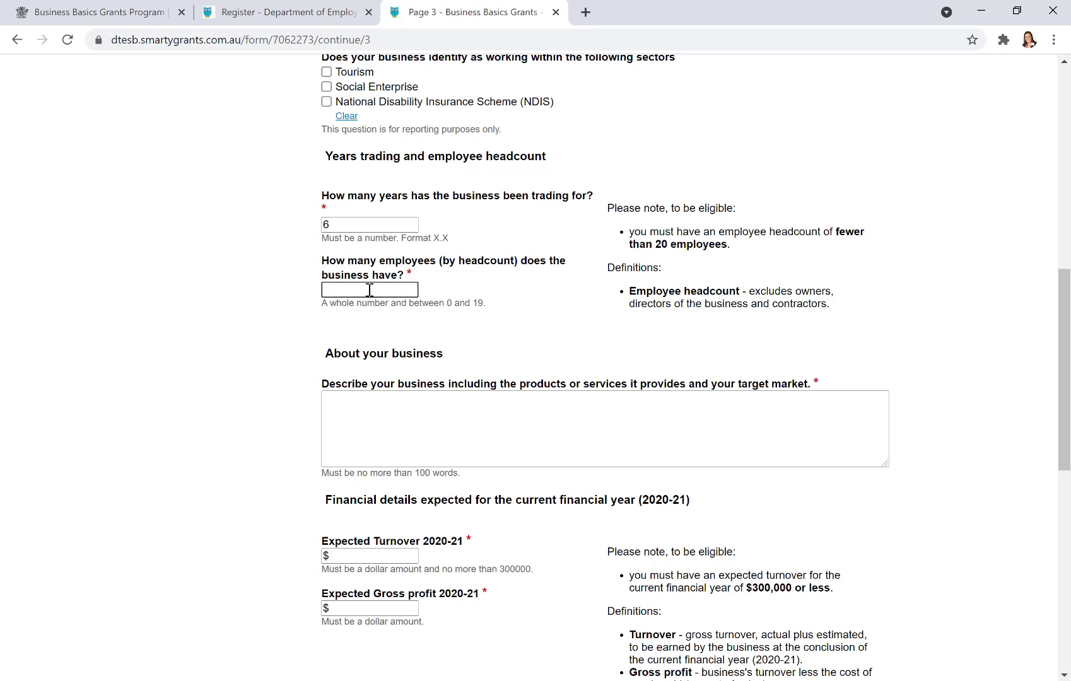
text(7)
scroll(561, 322, down, 2)
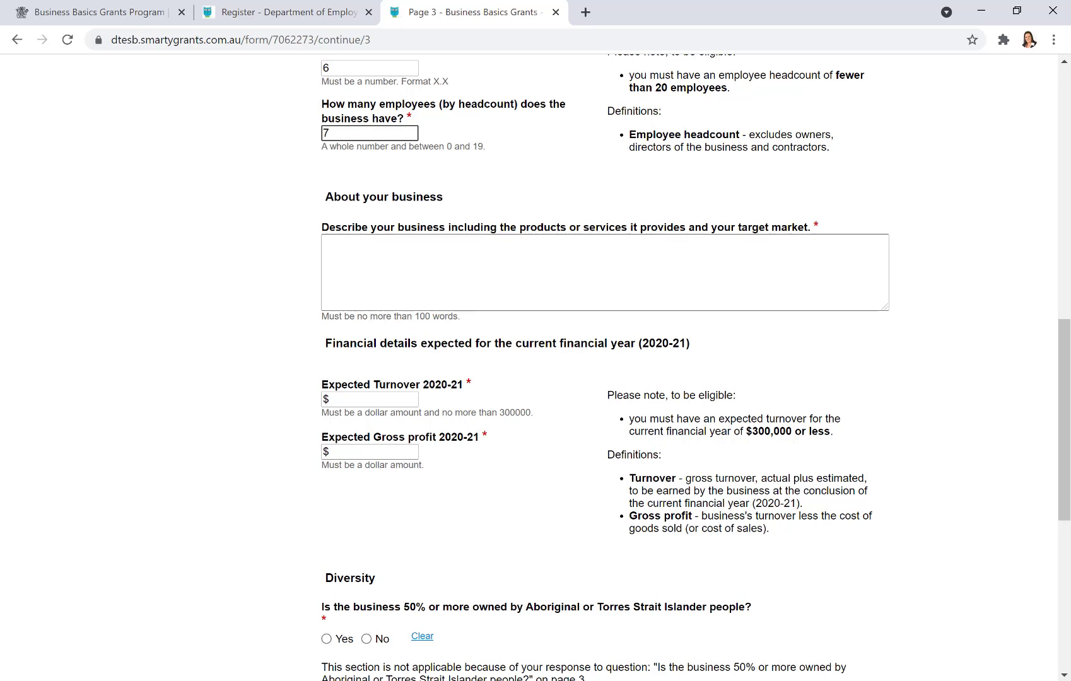
key(alt+Tab)
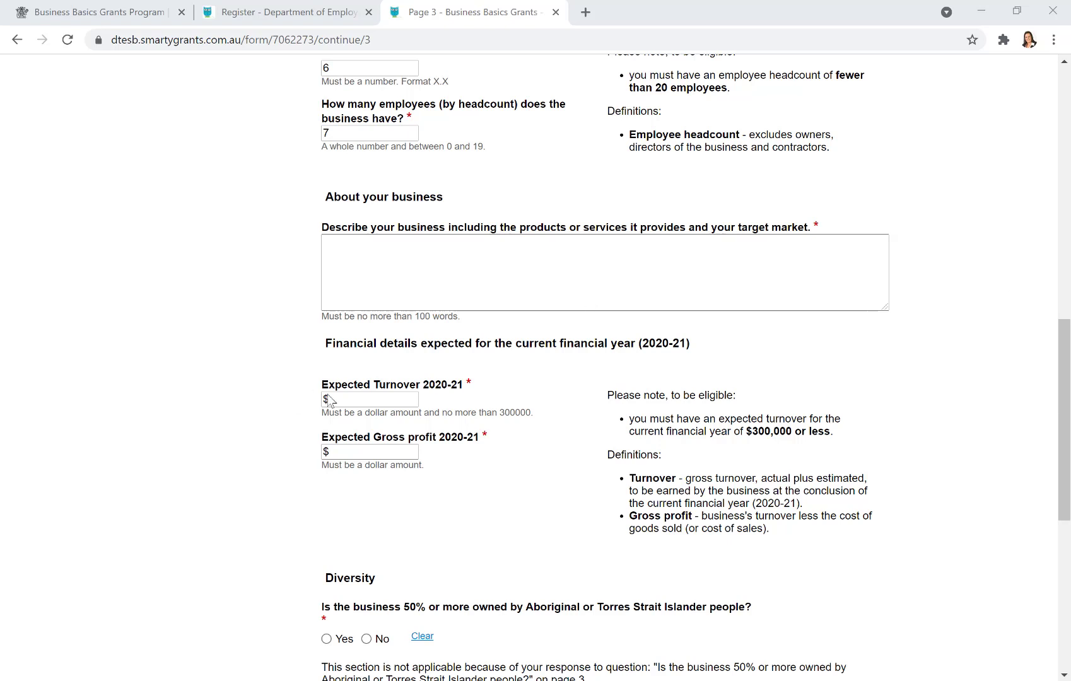
- Paste the prepared paragraph on digital marketing, website development, SEO services and business-owner clients into the business description
click(346, 251)
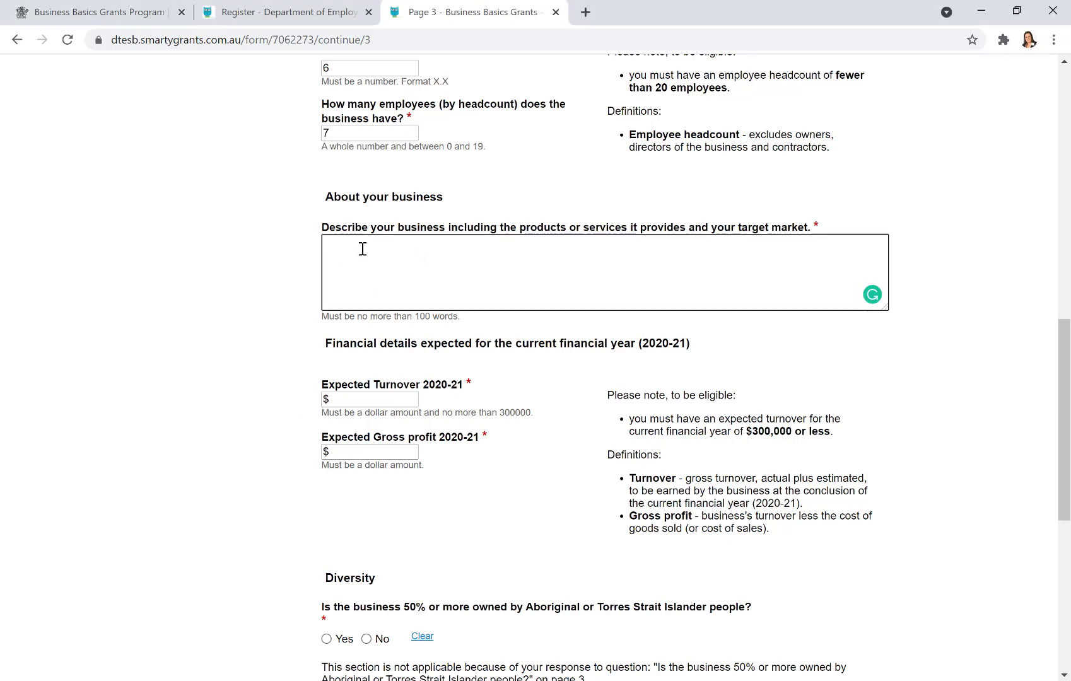
text(Our business provides digital marketing services, which includes the design and development of optimised, functional, modern, user and mobile friendly websites.  We also complete search engine optimisation on both websites and google business listings.  All three services provide quality online lead generation strategies for a business owner.  Our target market is a business owner who needs to start or increase their online presence and require more online qualified leads to sustain and grow their business.)
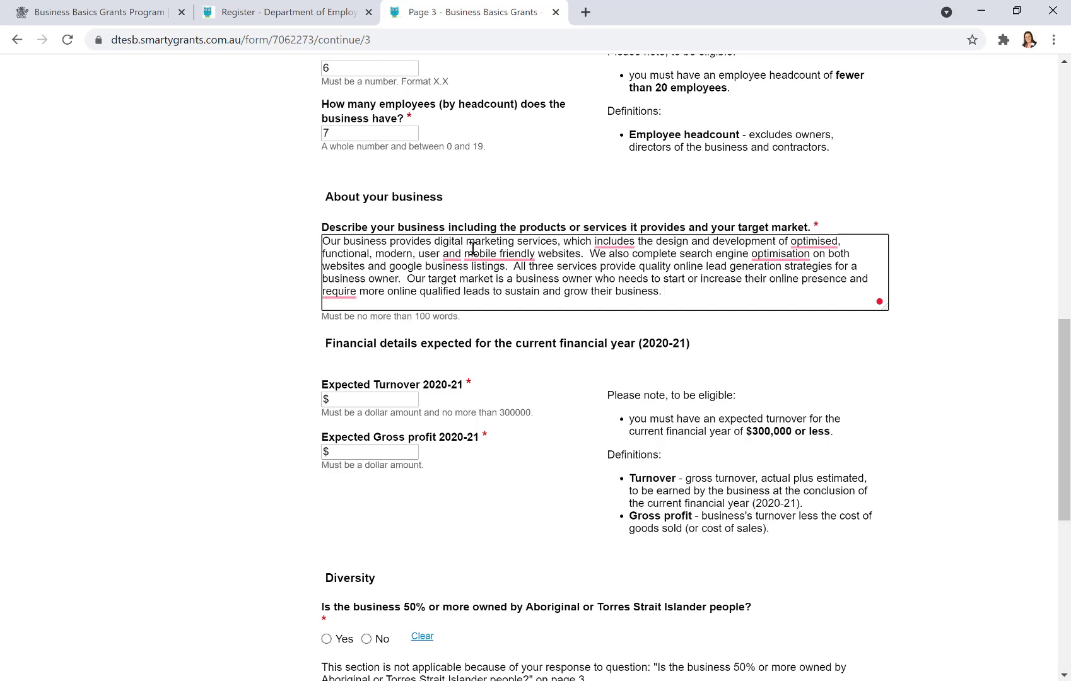
mouse_move(484, 250)
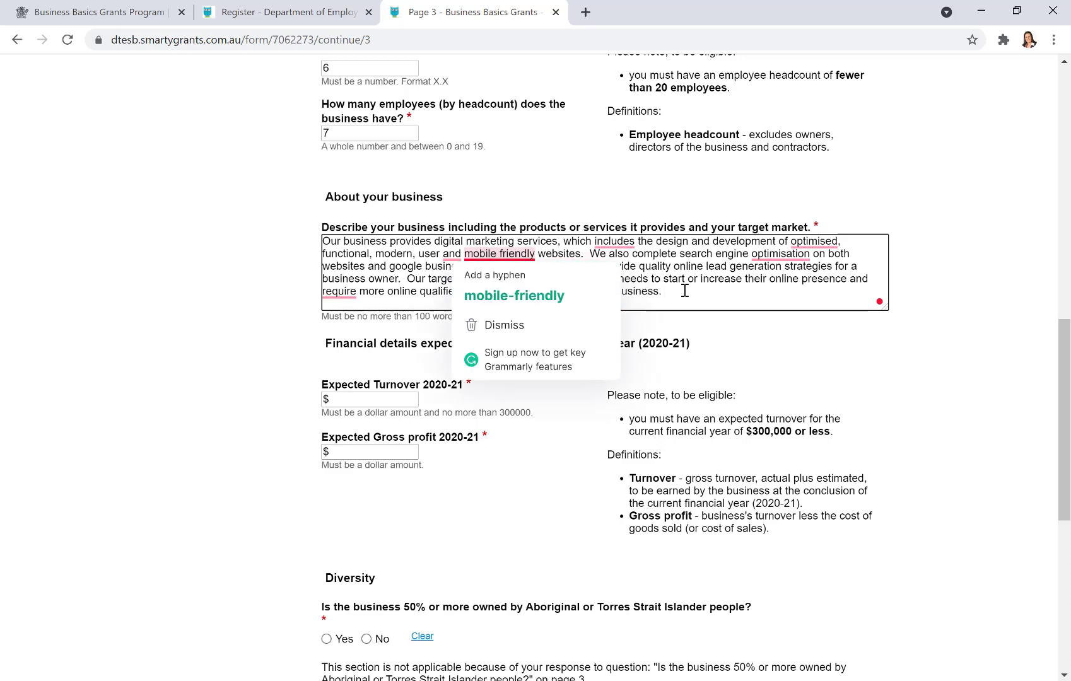
scroll(686, 290, down, 3)
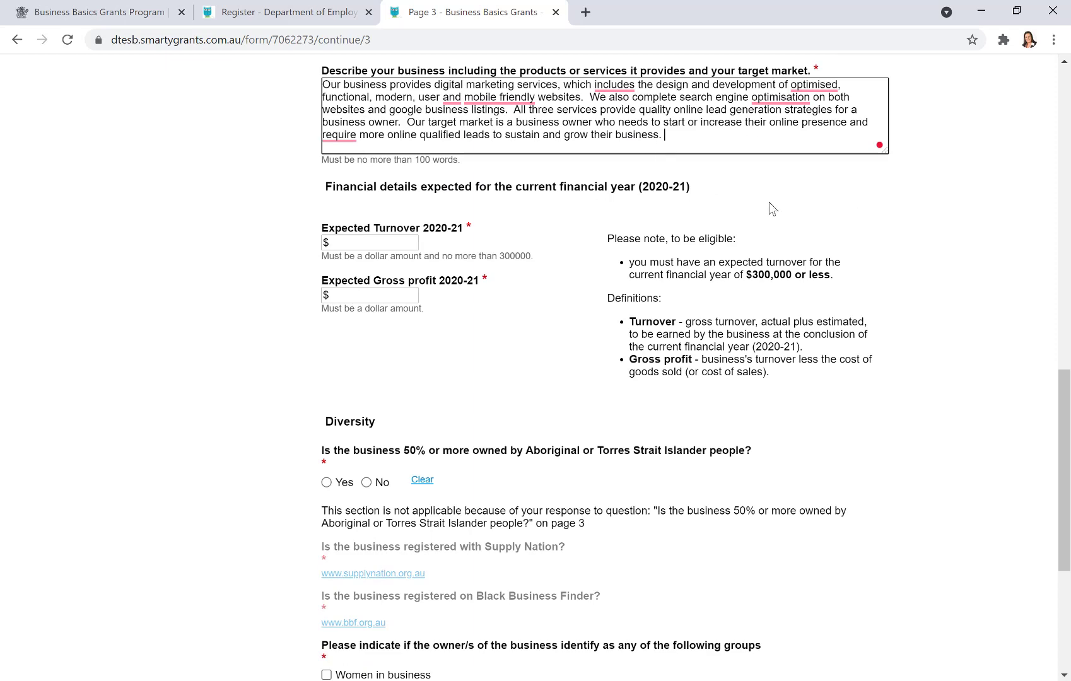
scroll(769, 205, down, 1)
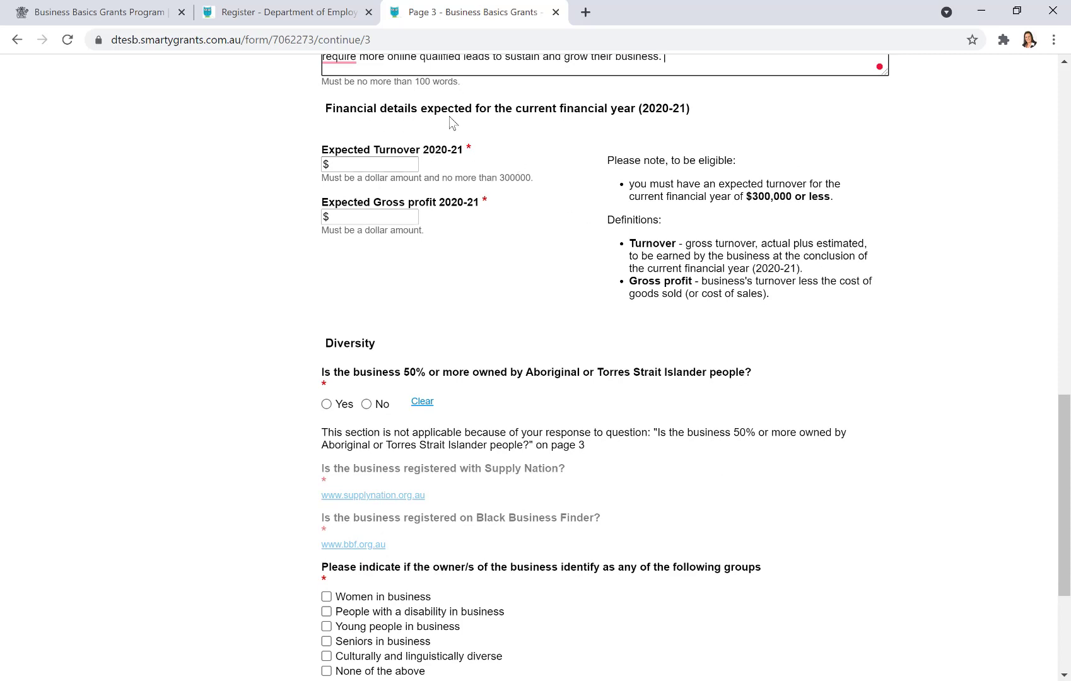
- Enter 275000 as expected 2020-21 turnover and 100000 as expected gross profit
click(363, 165)
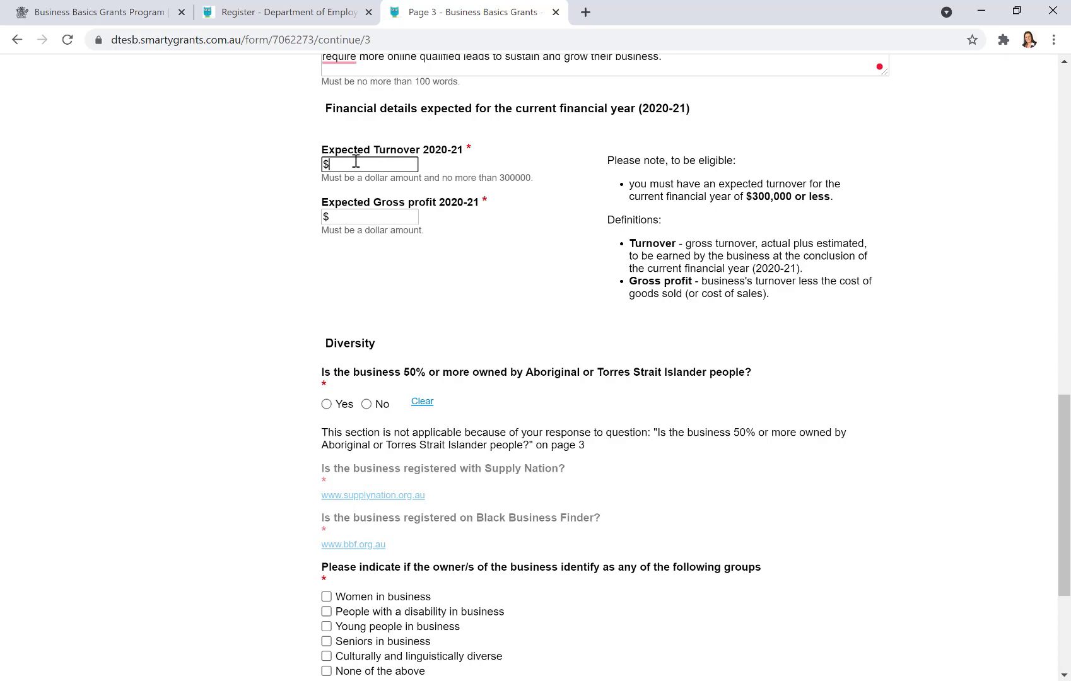
text(275000)
click(367, 220)
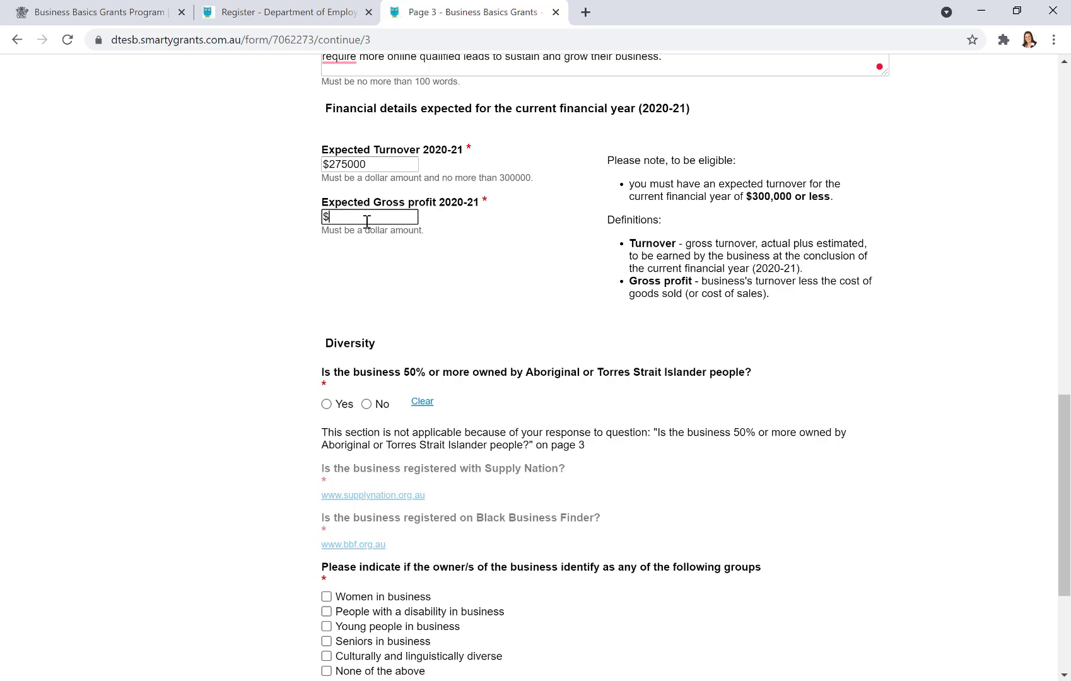
text(100000)
key(Tab)
scroll(514, 284, down, 3)
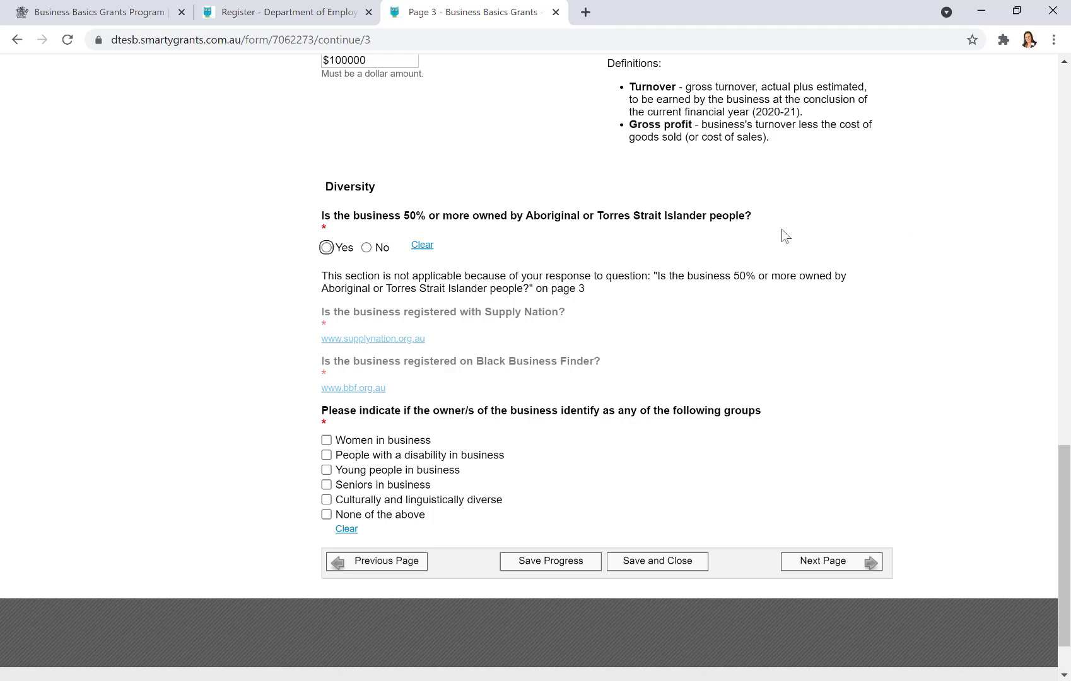
- Answer No to Aboriginal or Torres Strait Islander ownership, tick None of the above, and continue to Page 4
click(366, 248)
scroll(851, 292, down, 2)
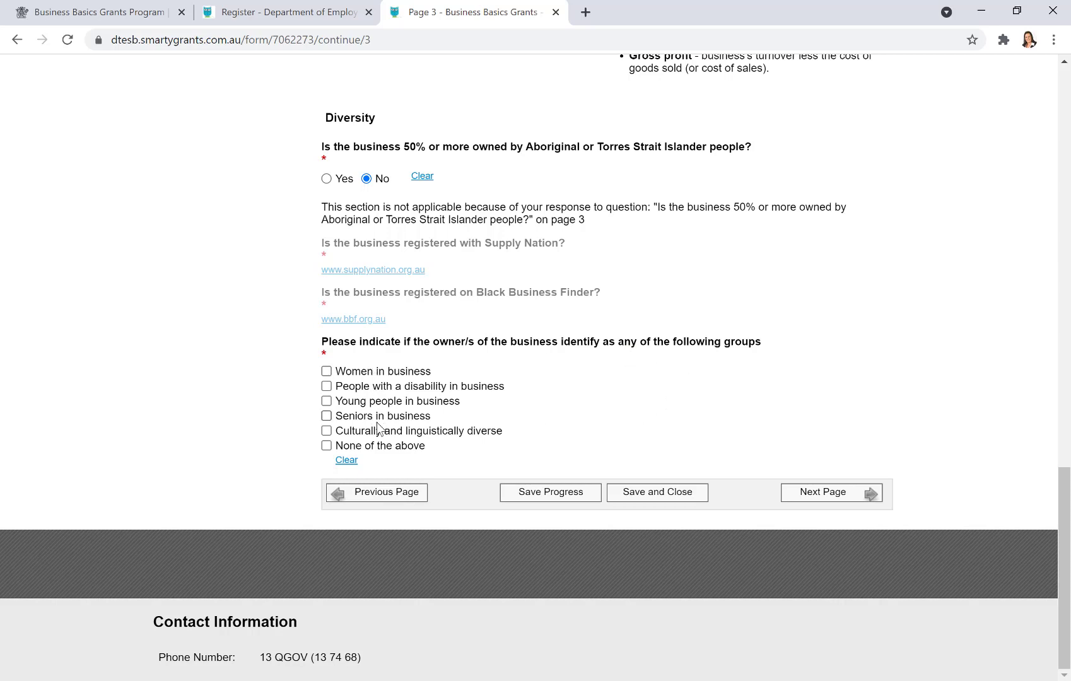
click(326, 445)
click(839, 498)
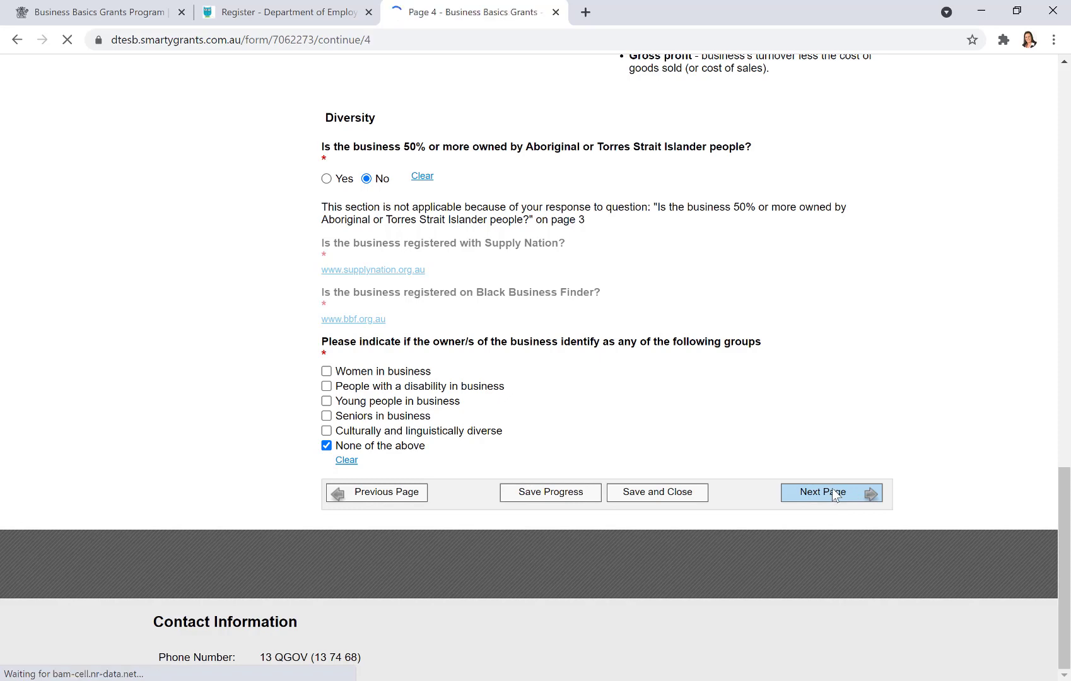
- Enter 'Digital Surfer Website Build Business Basics Grant' as the grant-funded activity title
scroll(820, 394, down, 3)
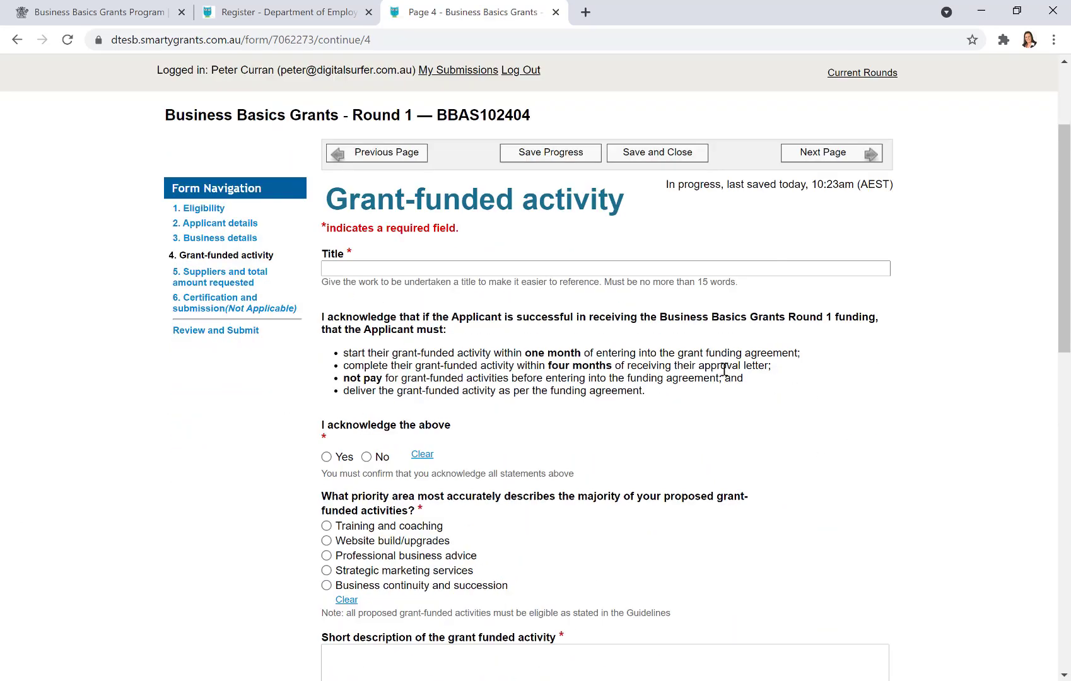
click(451, 267)
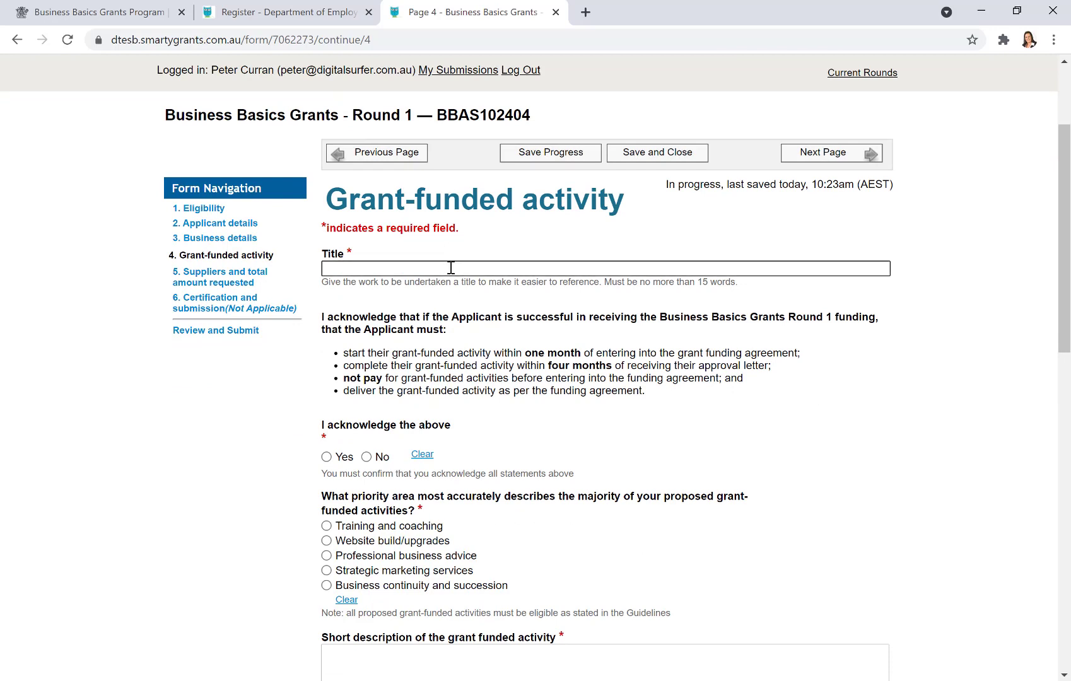
text(dIGITA)
key(BackSpace)
key(BackSpace)
key(BackSpace)
key(BackSpace)
key(BackSpace)
key(BackSpace)
text(gital Surfer Website )
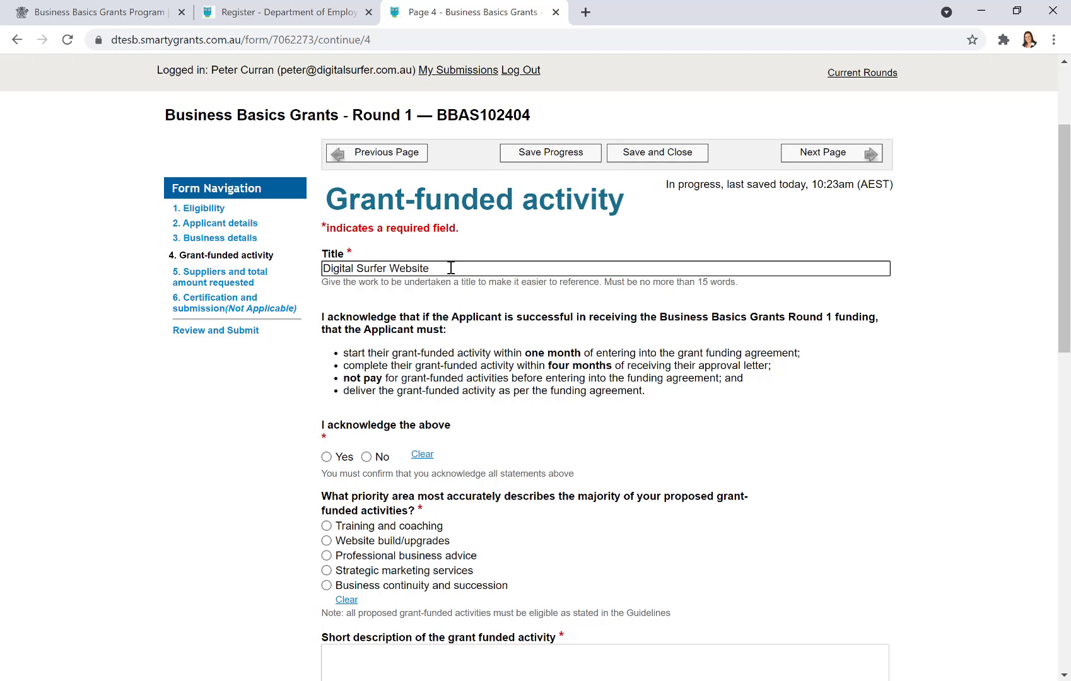
text(Build Business Basics Grant)
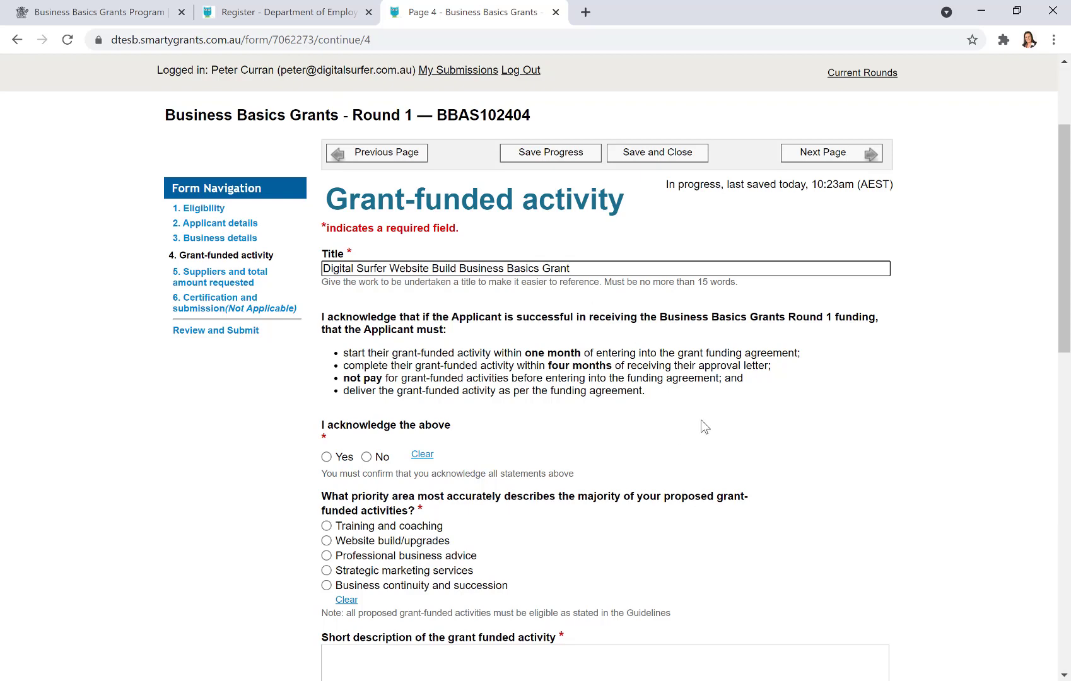
scroll(703, 429, down, 2)
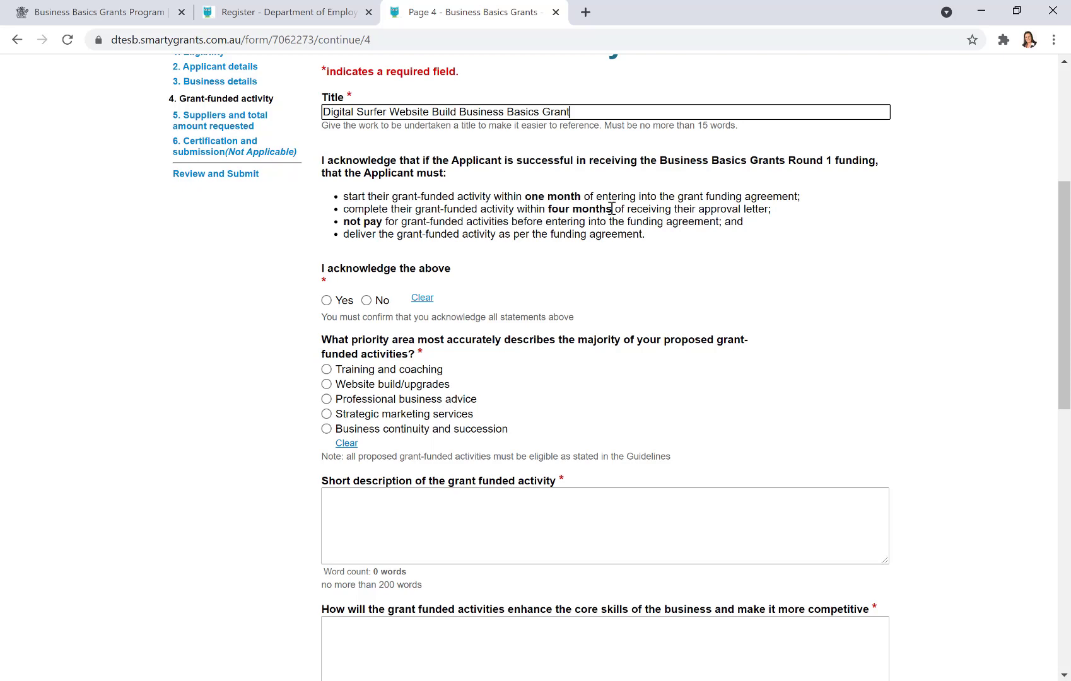
- Acknowledge the funding statements with Yes and pick Website build/upgrades as the priority area
scroll(883, 301, down, 1)
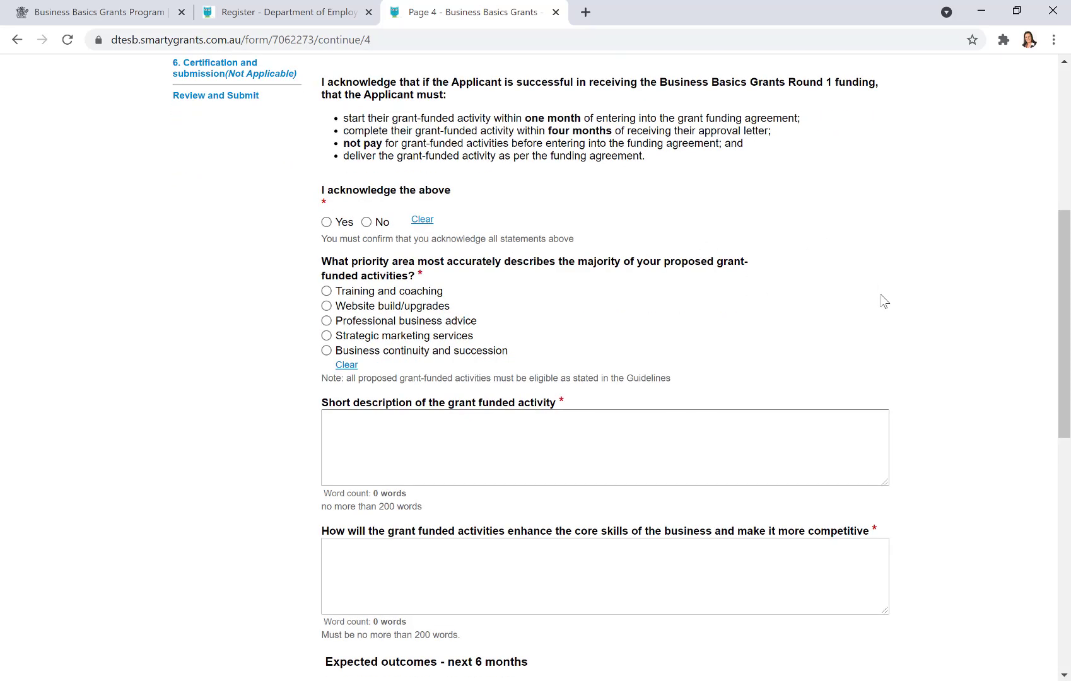
click(326, 222)
scroll(796, 301, down, 1)
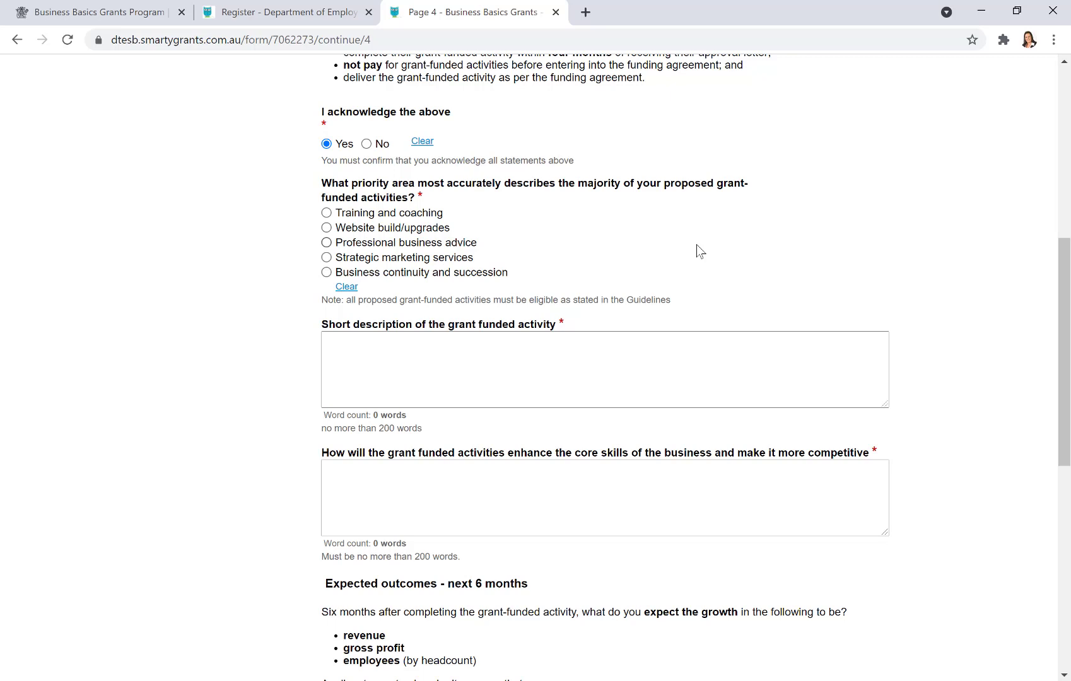
click(326, 228)
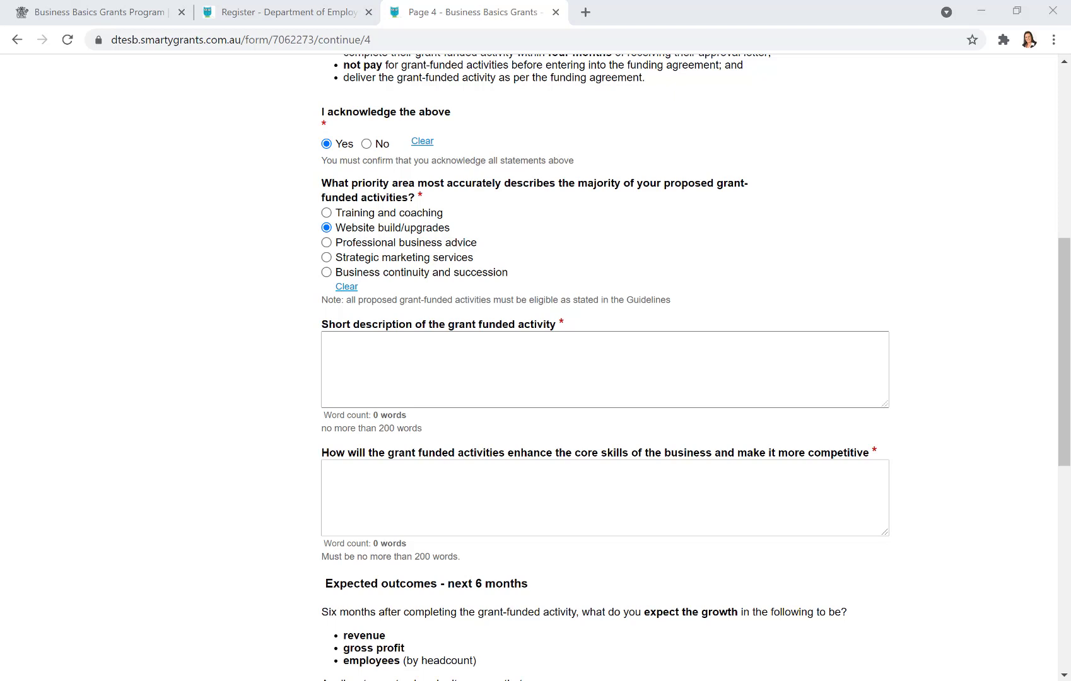
click(413, 353)
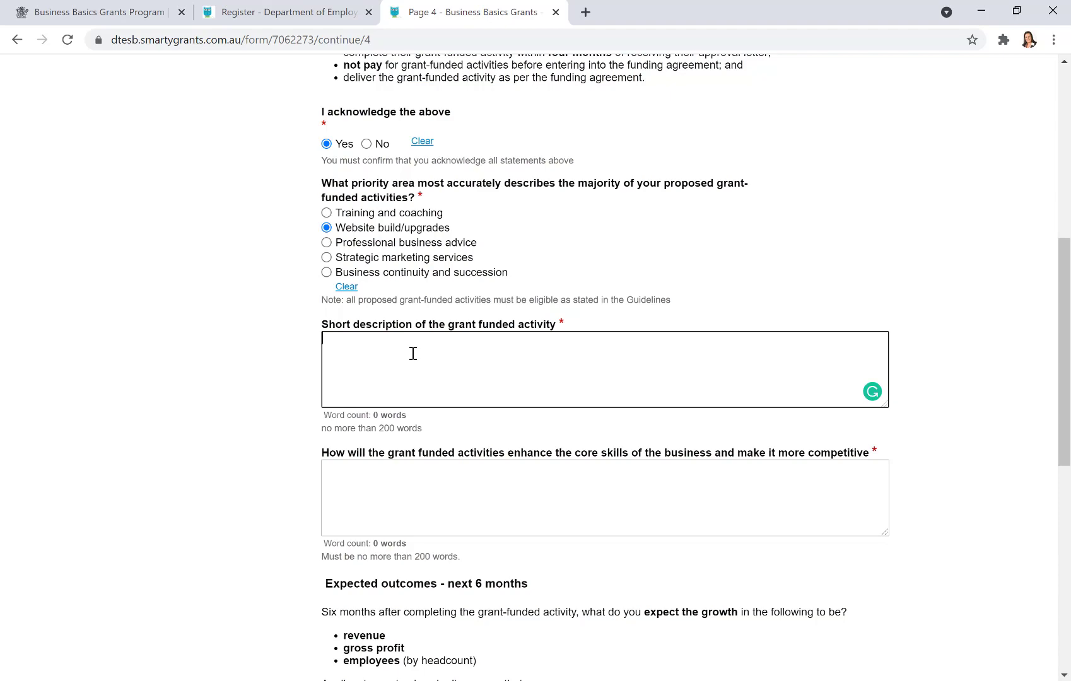
- Paste the 134-word summary of the website rebuild, e-commerce, booking and SEO improvements into the short description
key(ctrl+v)
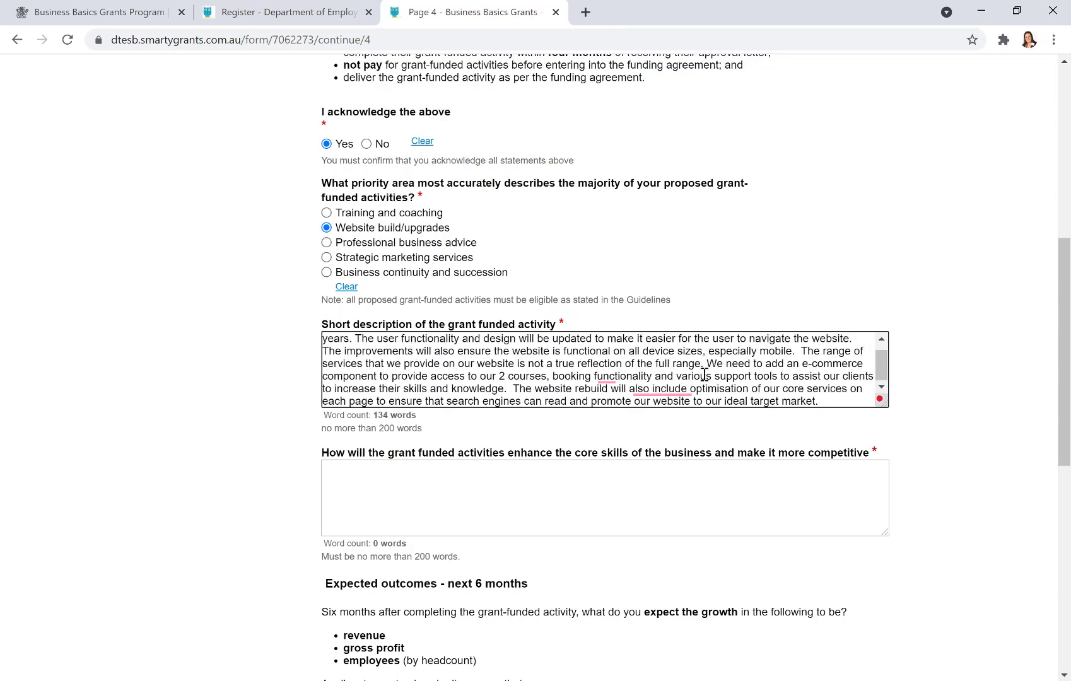
scroll(705, 376, up, 1)
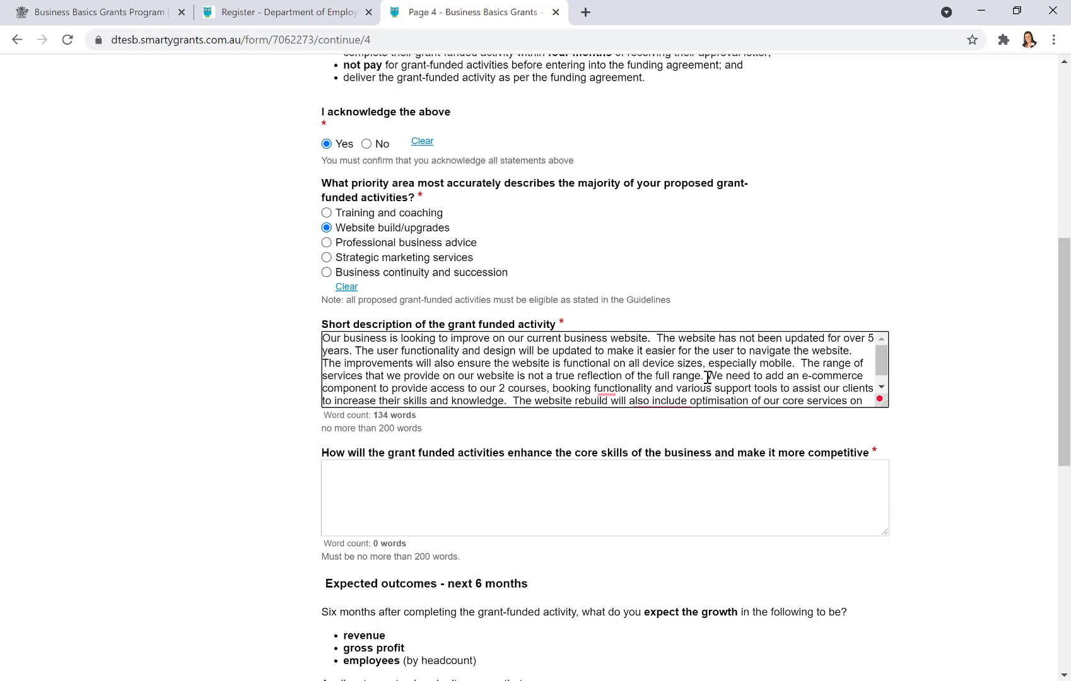
scroll(707, 377, down, 1)
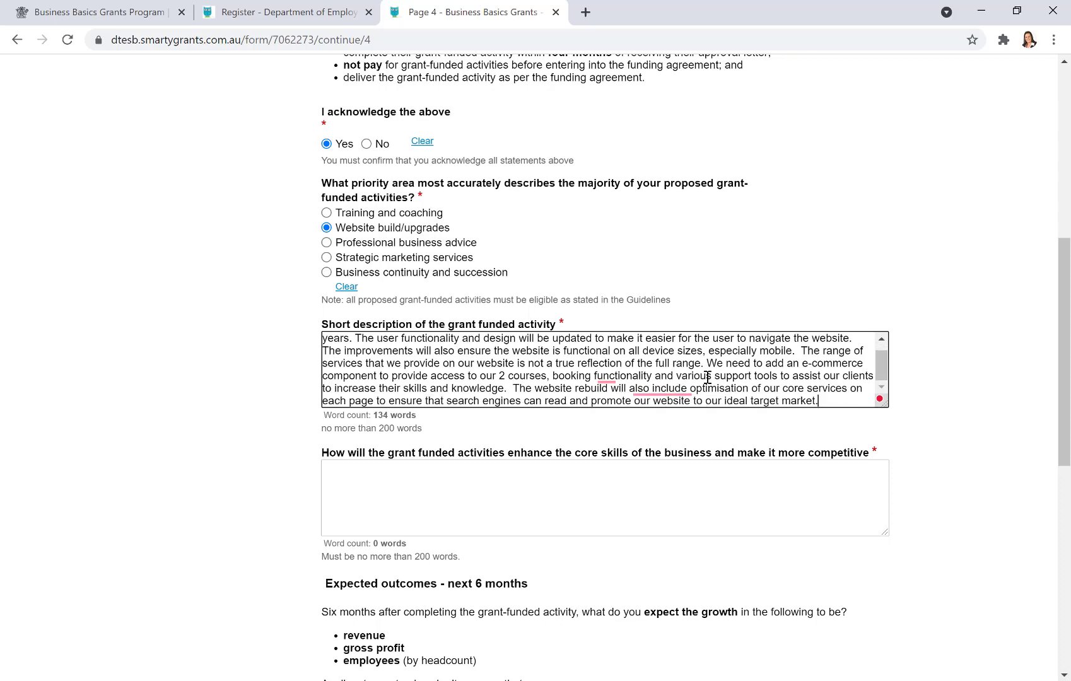
scroll(706, 377, down, 1)
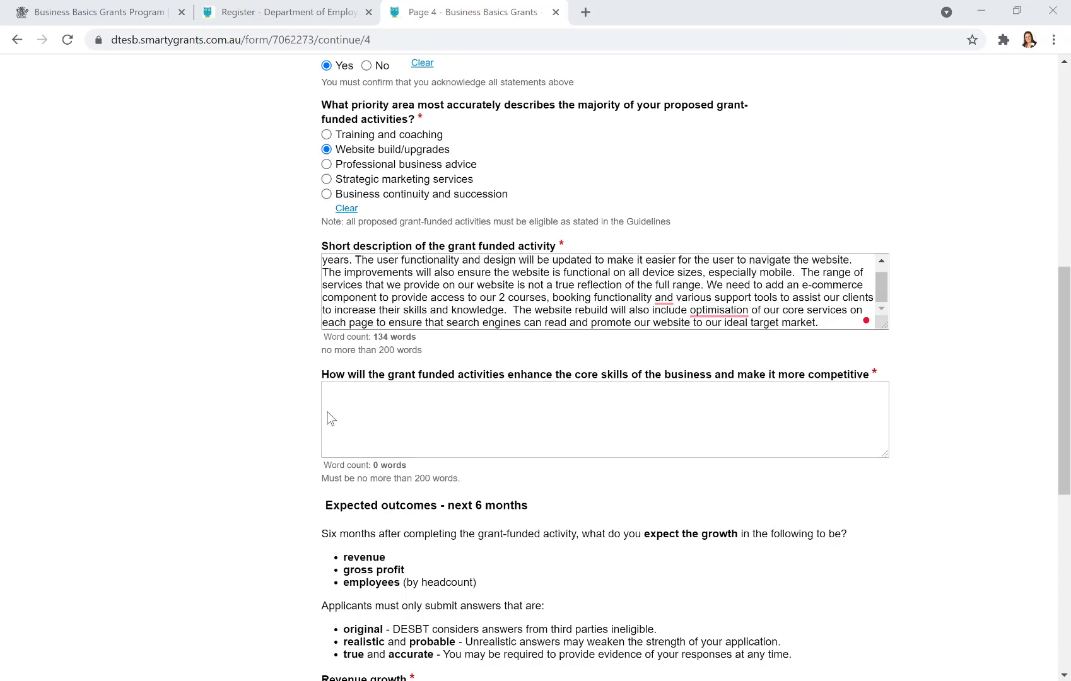
- Paste the 102-word answer on online visibility, e-commerce, booking and search competitiveness into the core-skills question
click(353, 400)
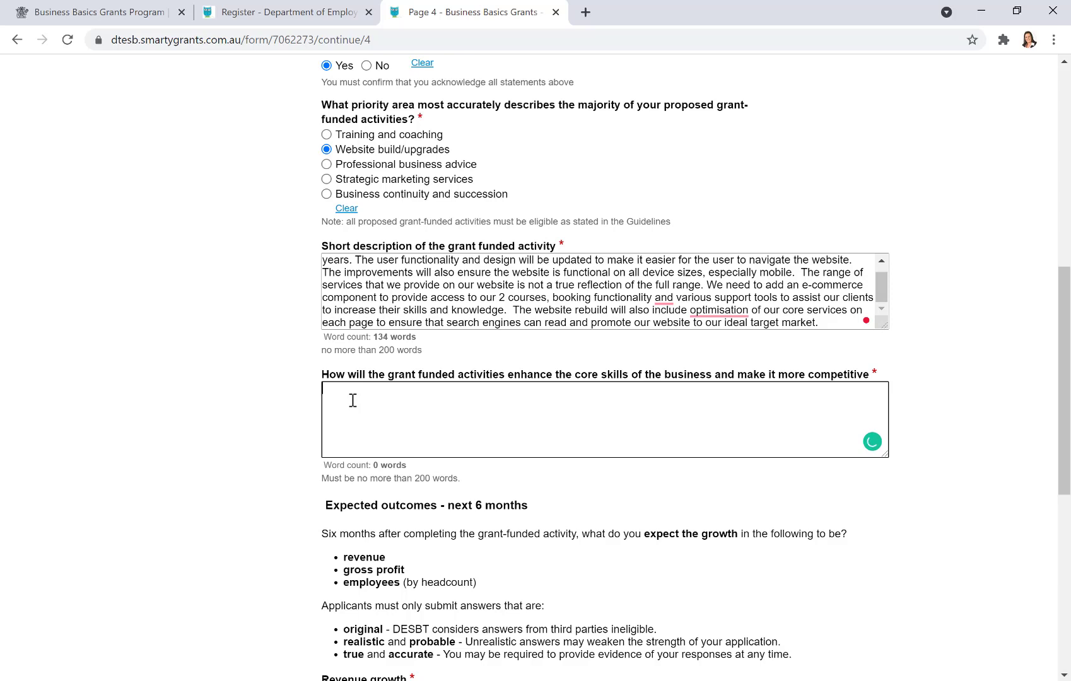
text(The grant will enhance our visibility online, this will allow us to assist more of our target market to access our highly skilled staff and online services we offer.  Having an updated, engaging and optimised website will allow us to be competitive with other providers in the market. The advantage we have is that we offer face to face assistance, virtual assistance and online courses.  Our competitors don’t complete this, so by adding the e-commerce functionality, booking functionality and our website being found on search engines will assist the community in having the full range of services available for them to choose.)
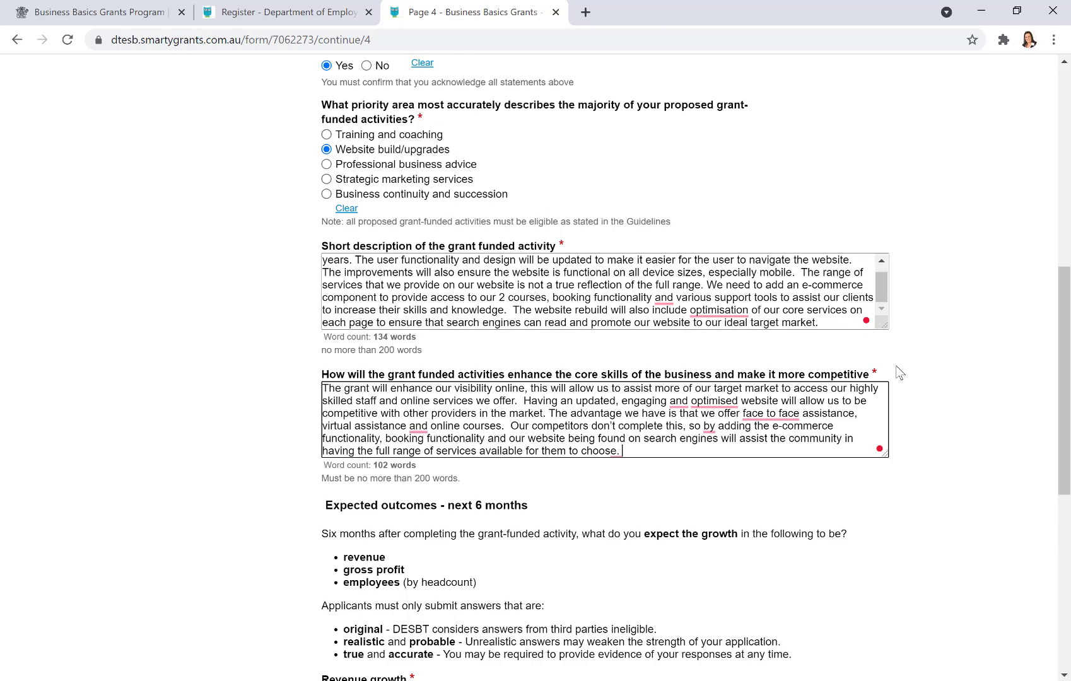
scroll(935, 382, down, 1)
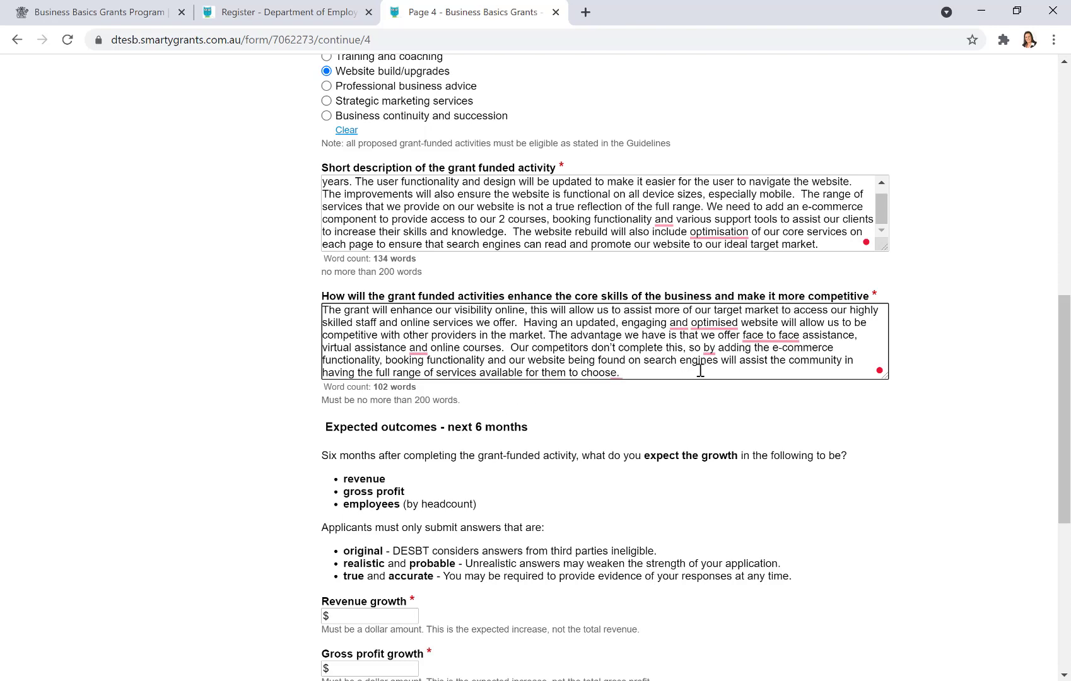
scroll(699, 371, down, 3)
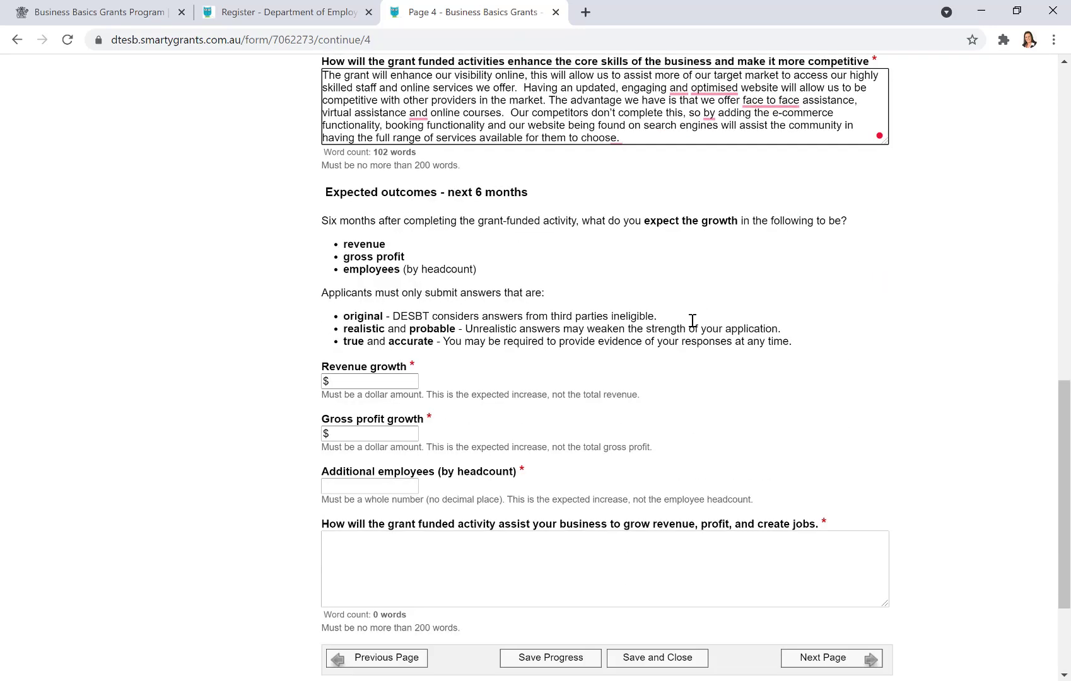
scroll(691, 310, down, 2)
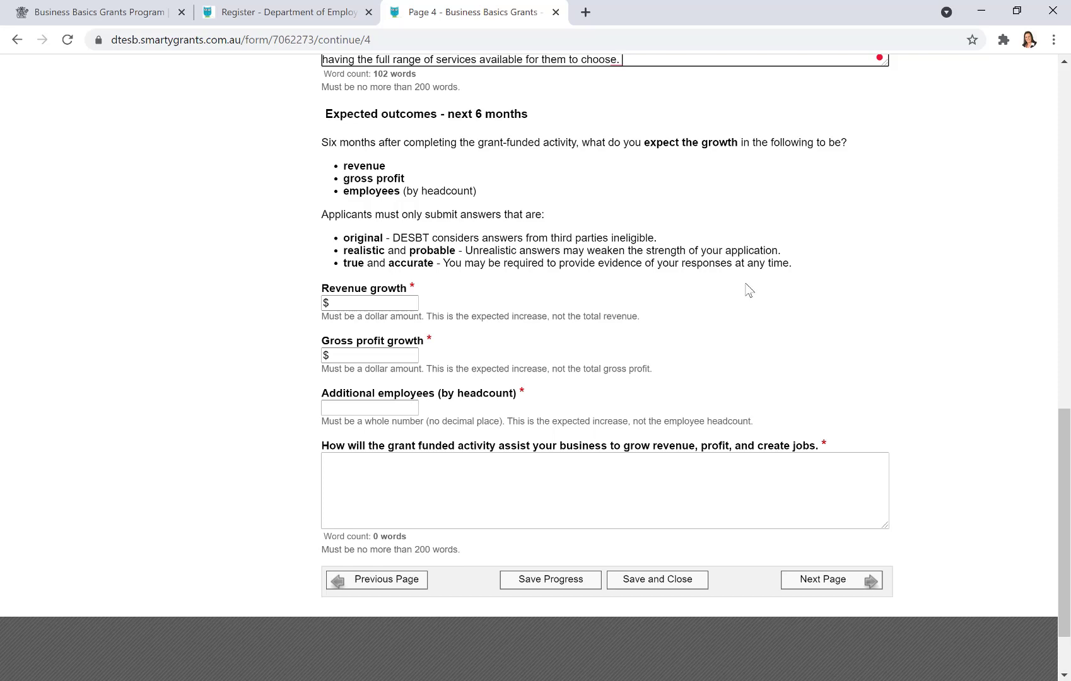
scroll(748, 290, down, 3)
- Enter revenue growth 45000 (replacing a mistaken 320000), gross profit growth 15000 and 1 additional employee
click(351, 226)
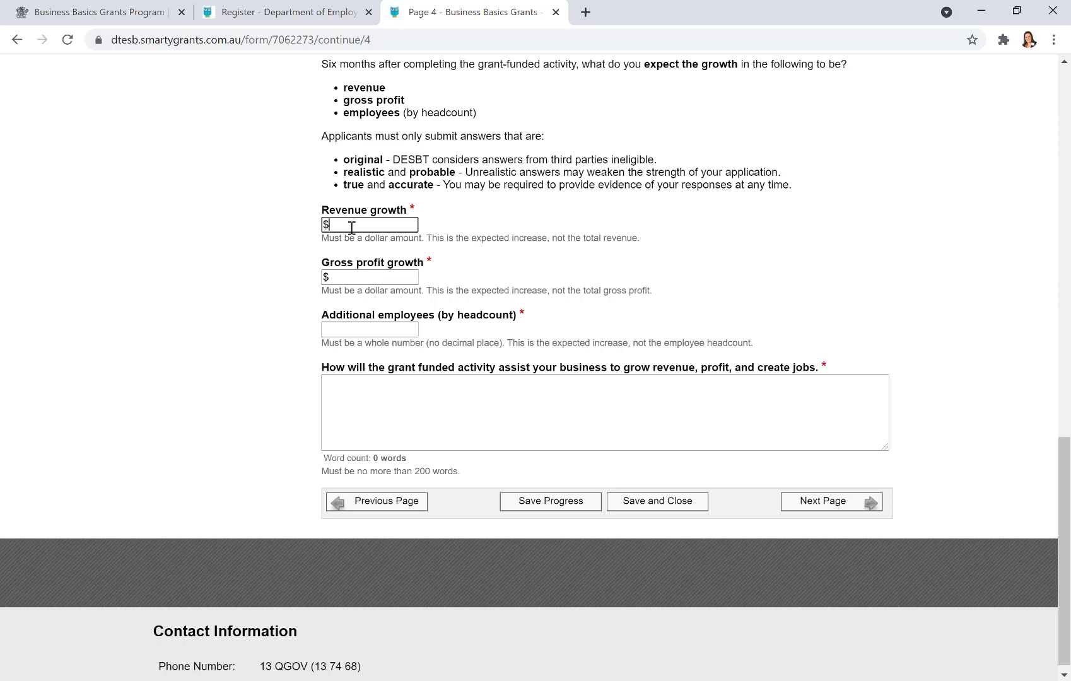
text(320000)
key(Tab)
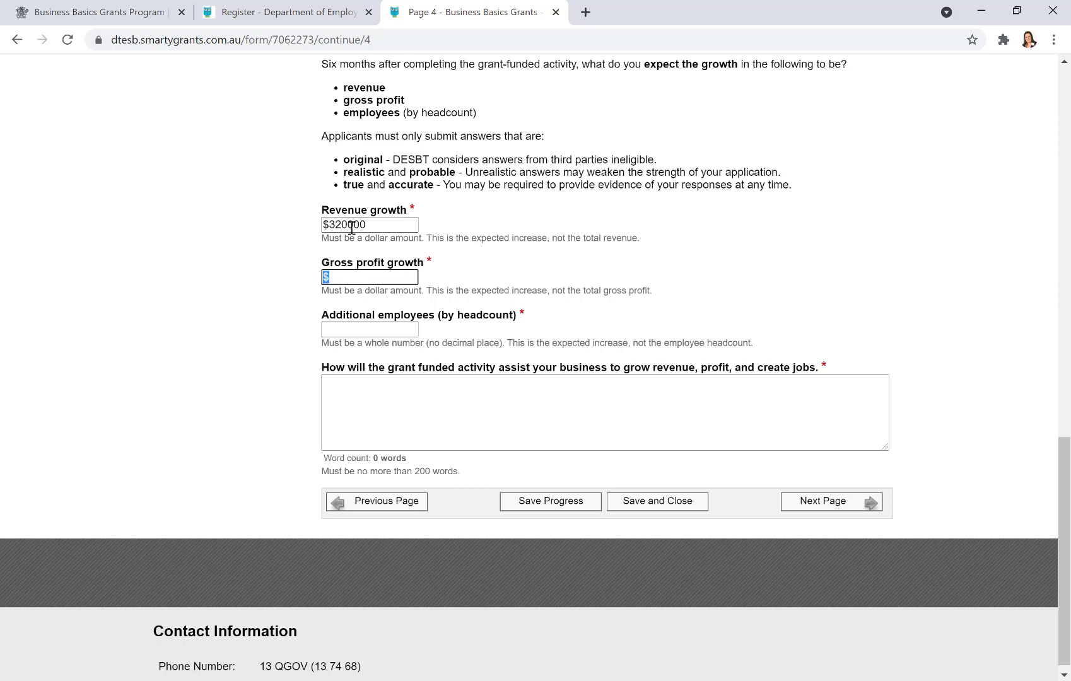
key(shift+Tab)
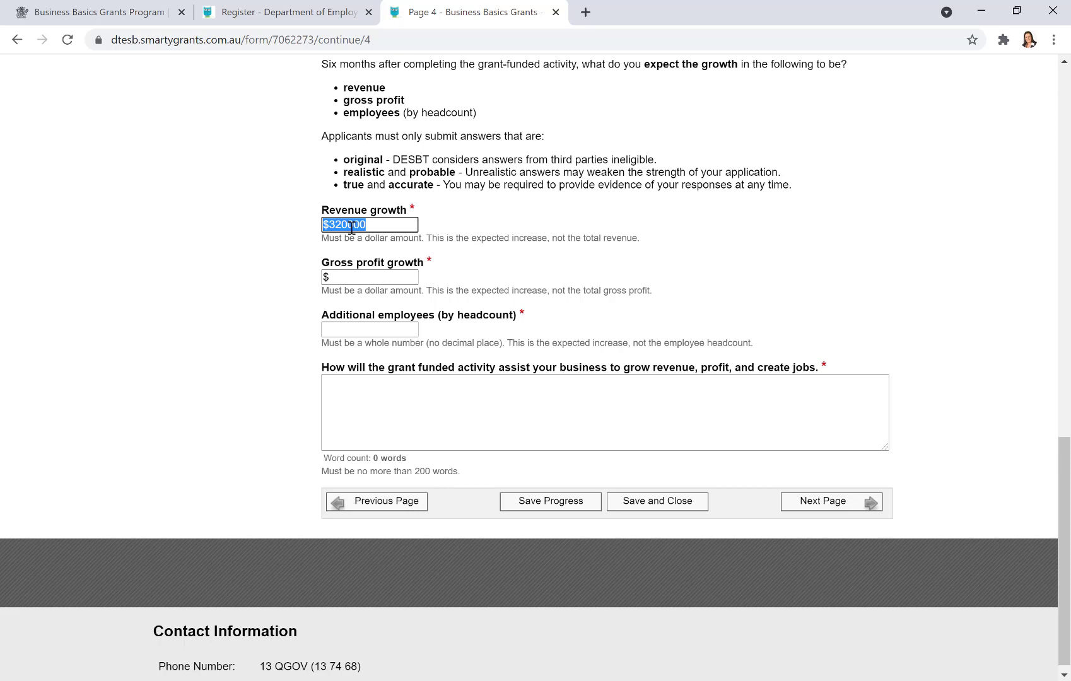
text(45000)
key(Tab)
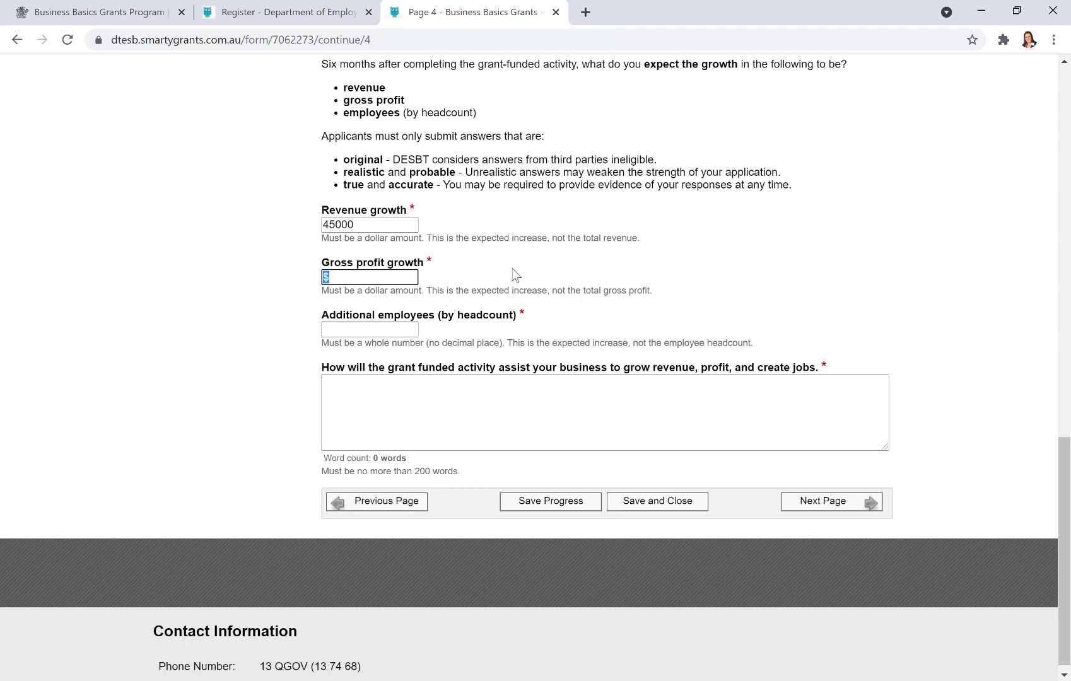
text(15000)
key(Tab)
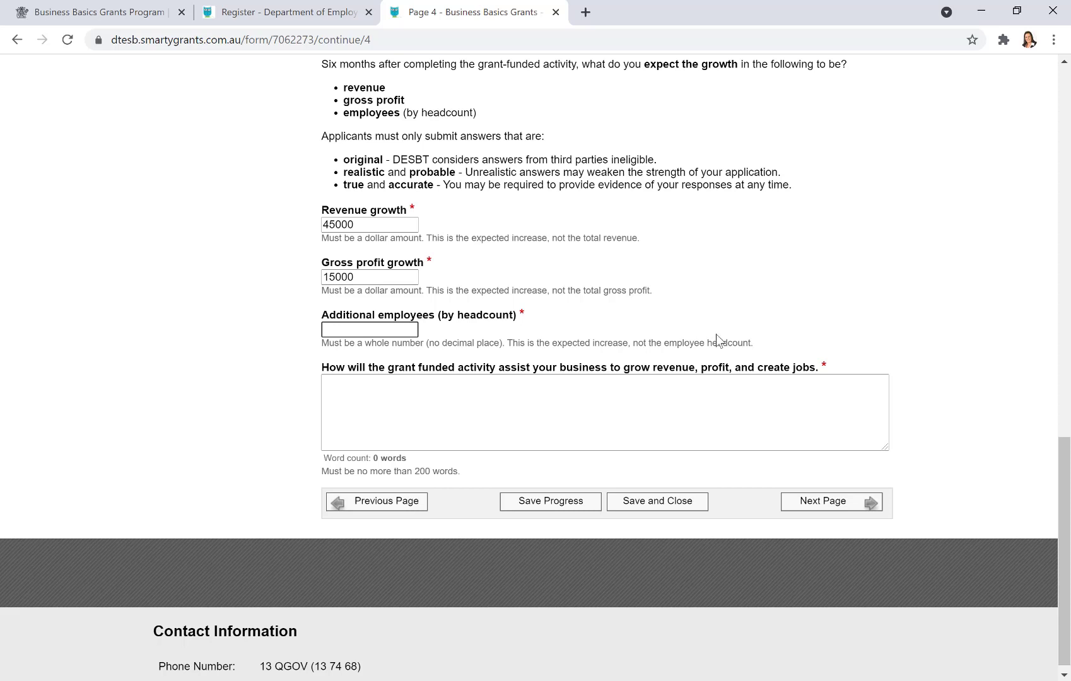
text(1)
scroll(728, 337, down, 1)
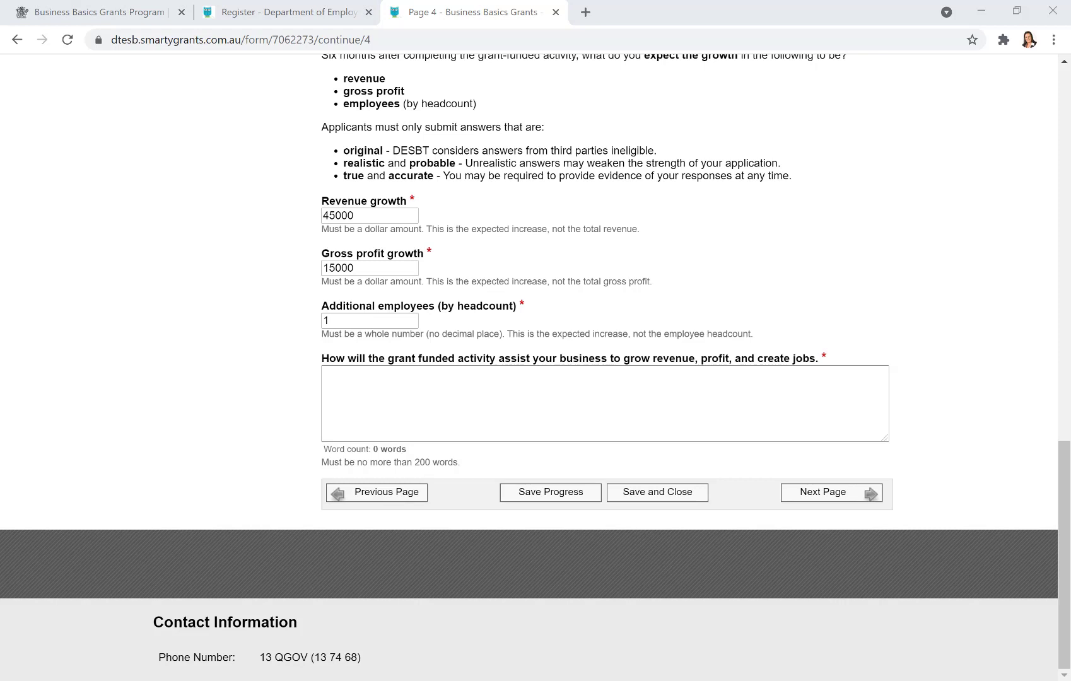
- Paste the 191-word answer on revenue, profit and one new employee, then go to Page 5
click(389, 404)
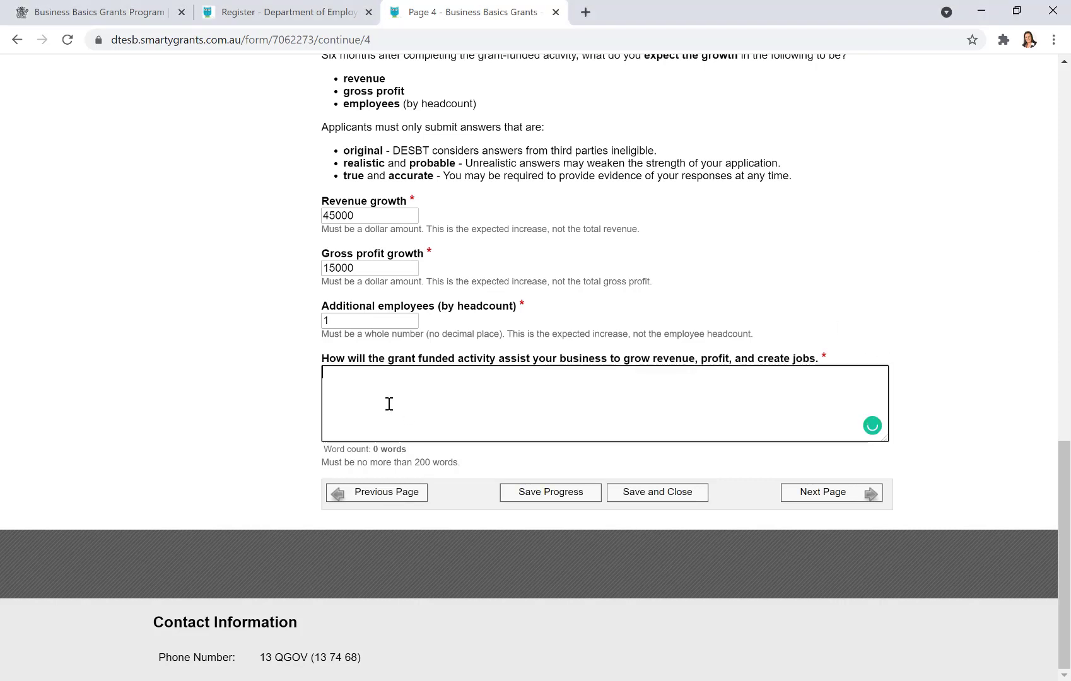
key(ctrl+v)
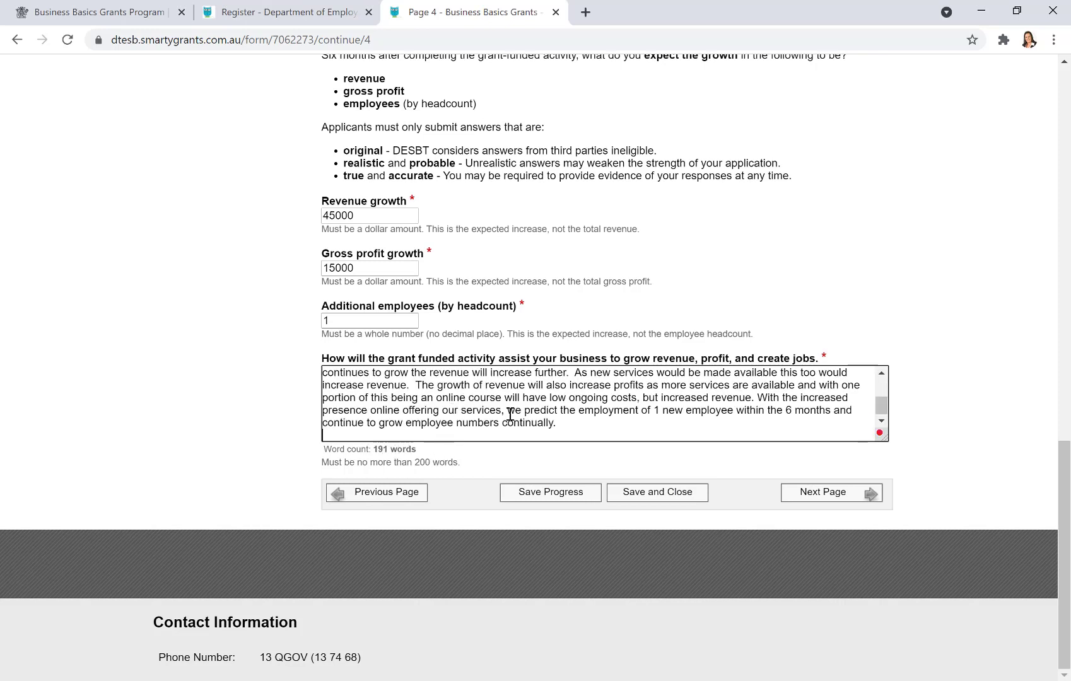
click(830, 489)
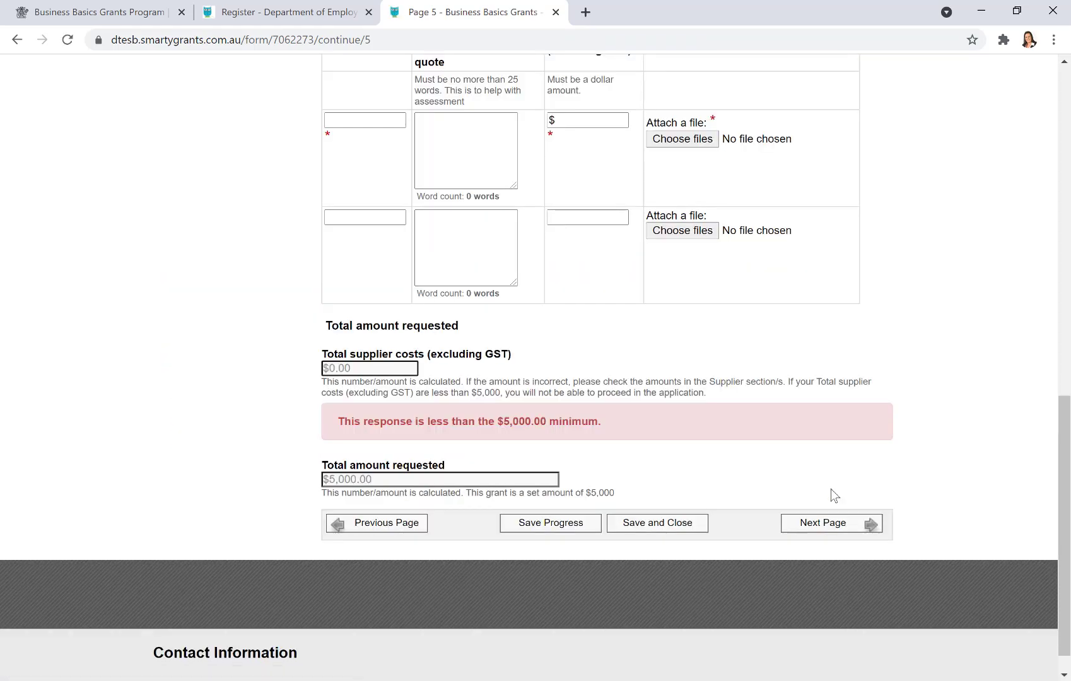
scroll(935, 310, up, 2)
scroll(934, 310, up, 5)
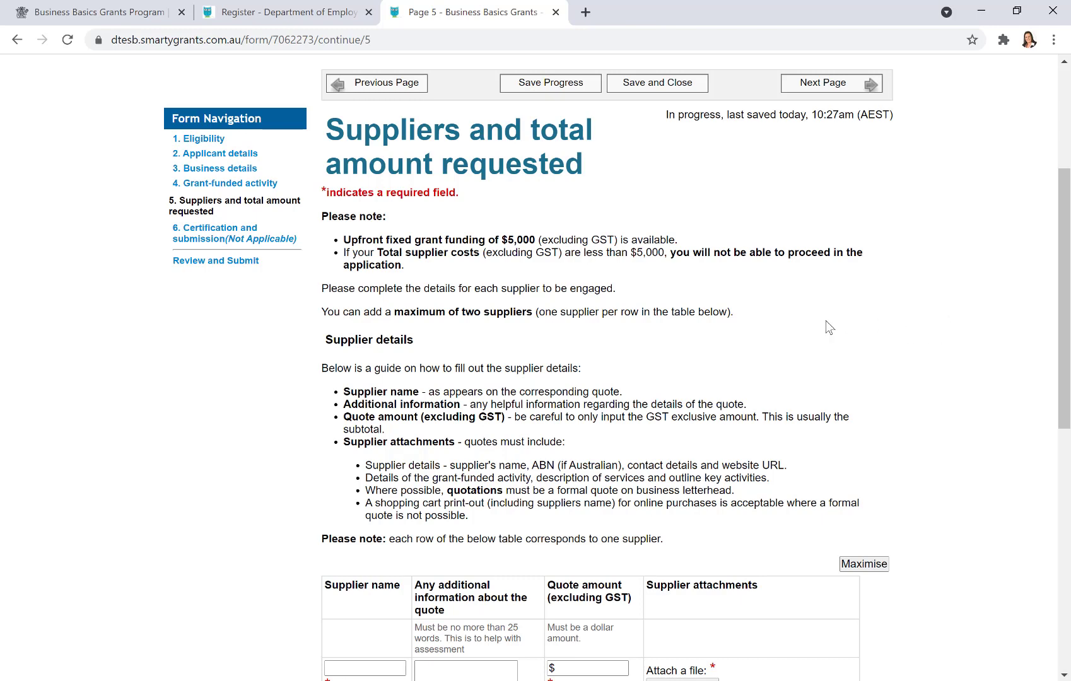
scroll(868, 337, down, 1)
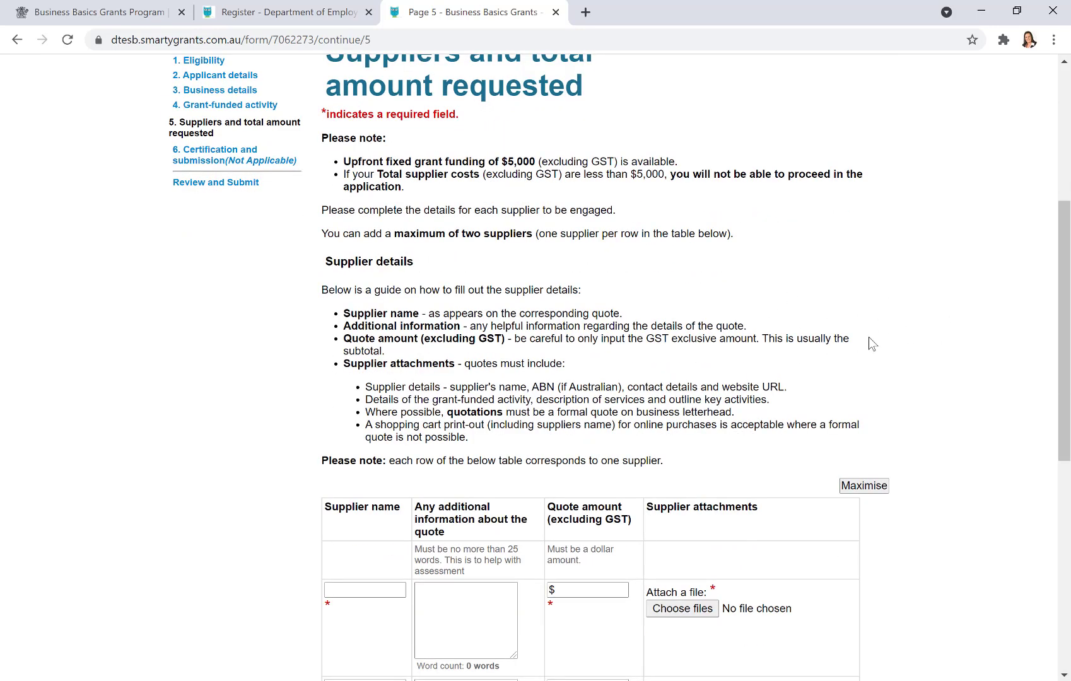
scroll(869, 338, down, 1)
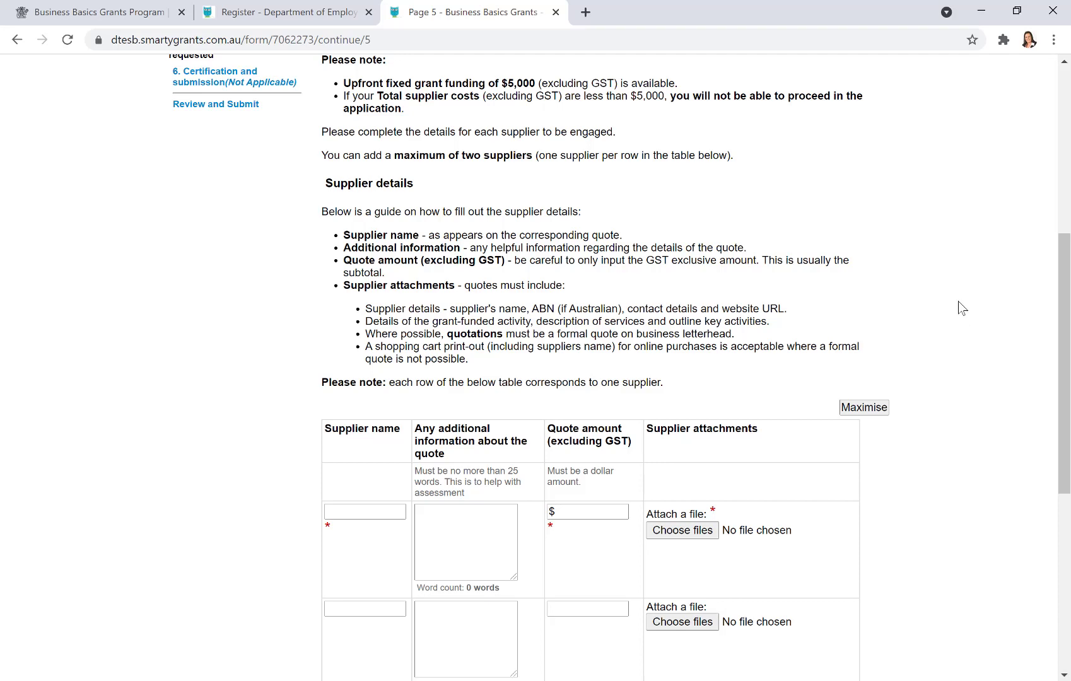
scroll(960, 307, down, 1)
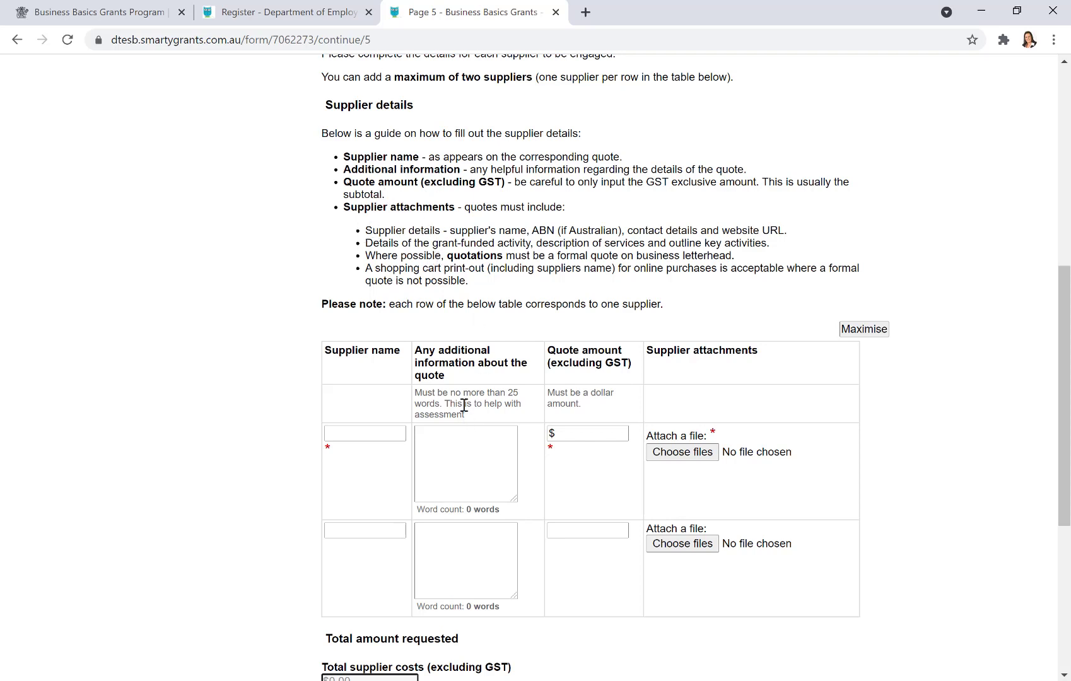
- Add Digital Surfer as the first supplier, described as 'Website Rebuild to enhance e-commerce and booking functionality'
click(364, 432)
text(Digital )
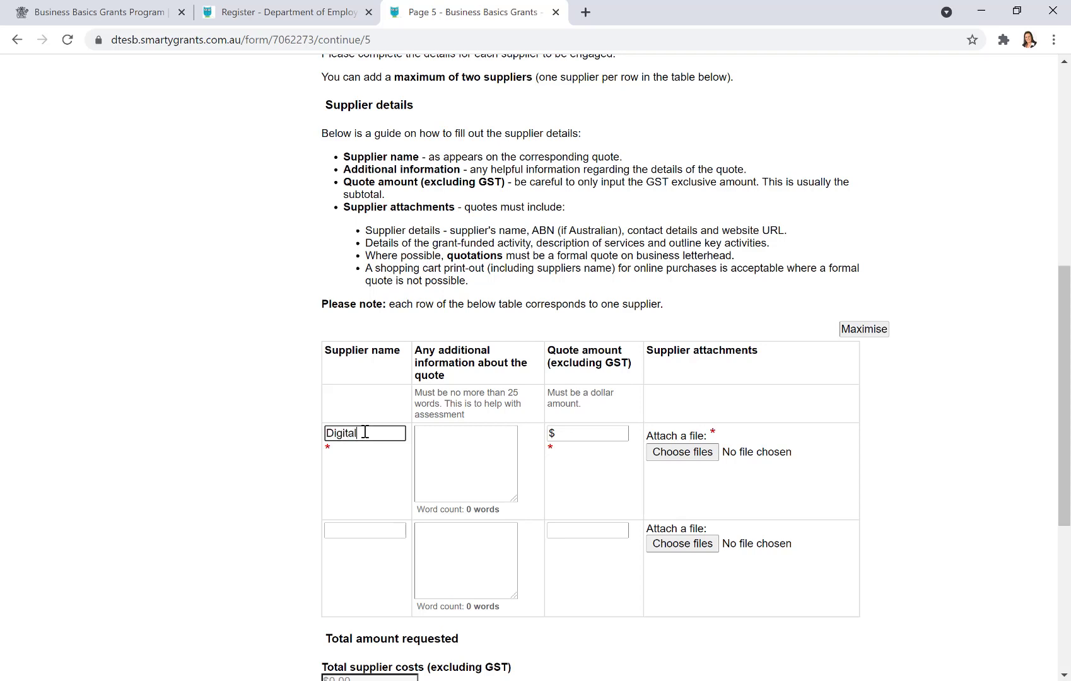
text(Surfer)
key(Tab)
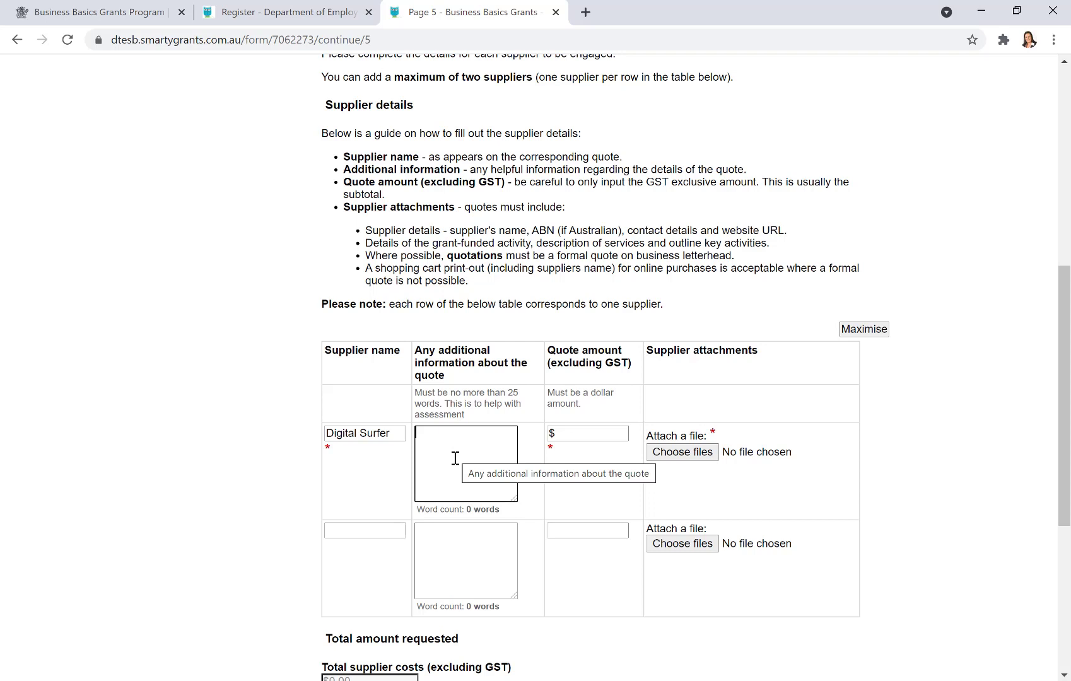
text(Website )
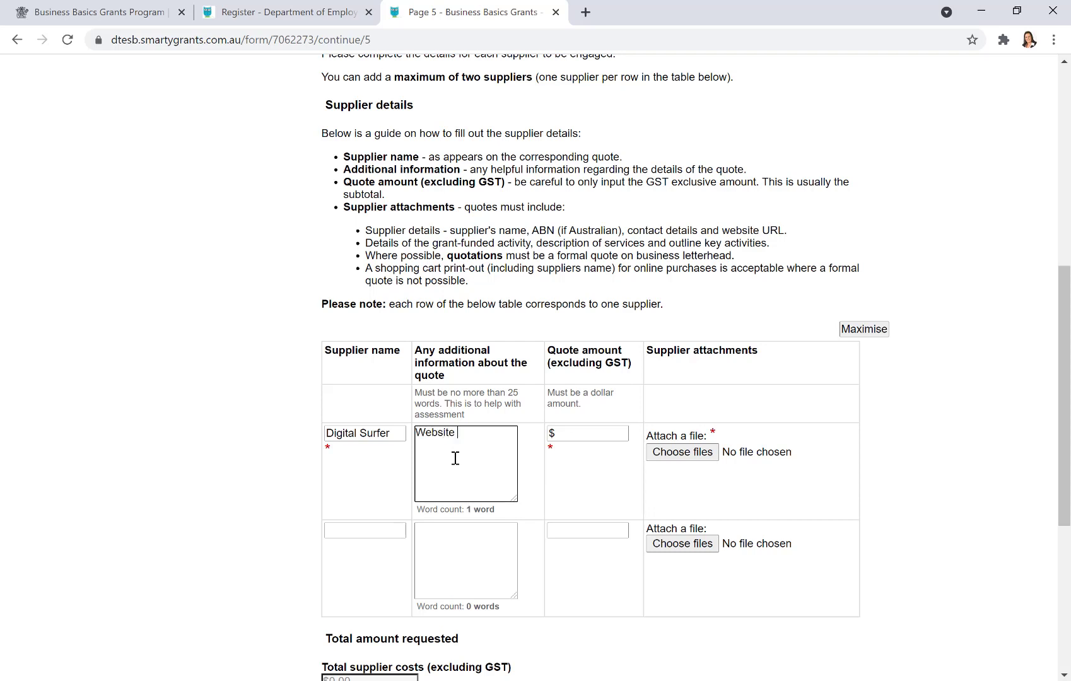
text(Rebuild to enhance e-commer)
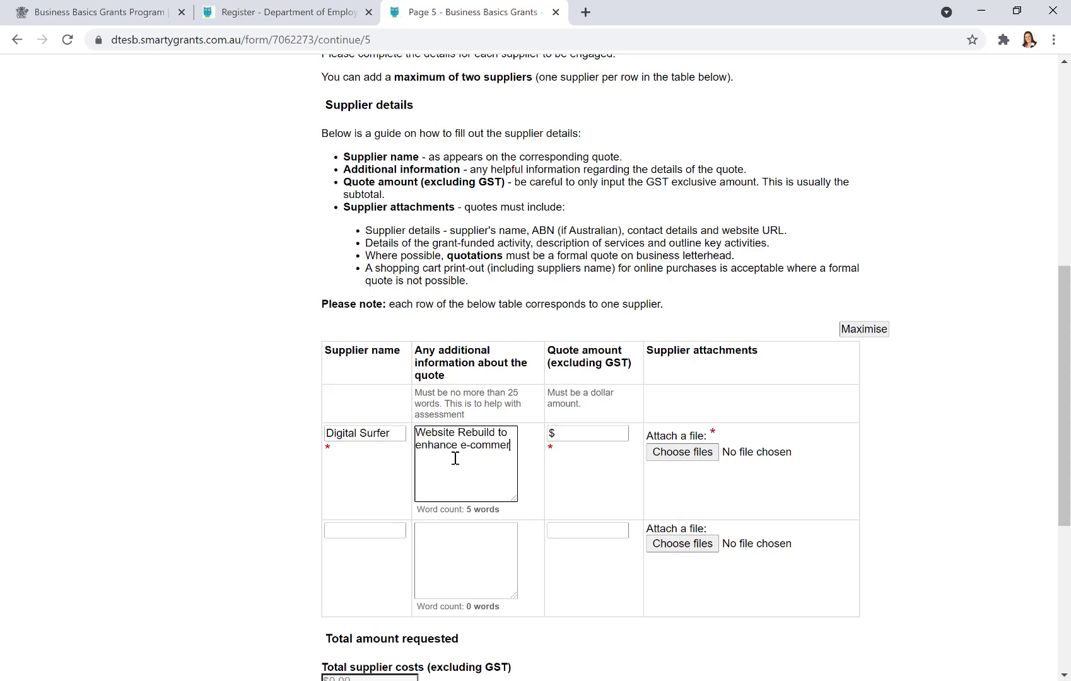
text(ce and booking functionality)
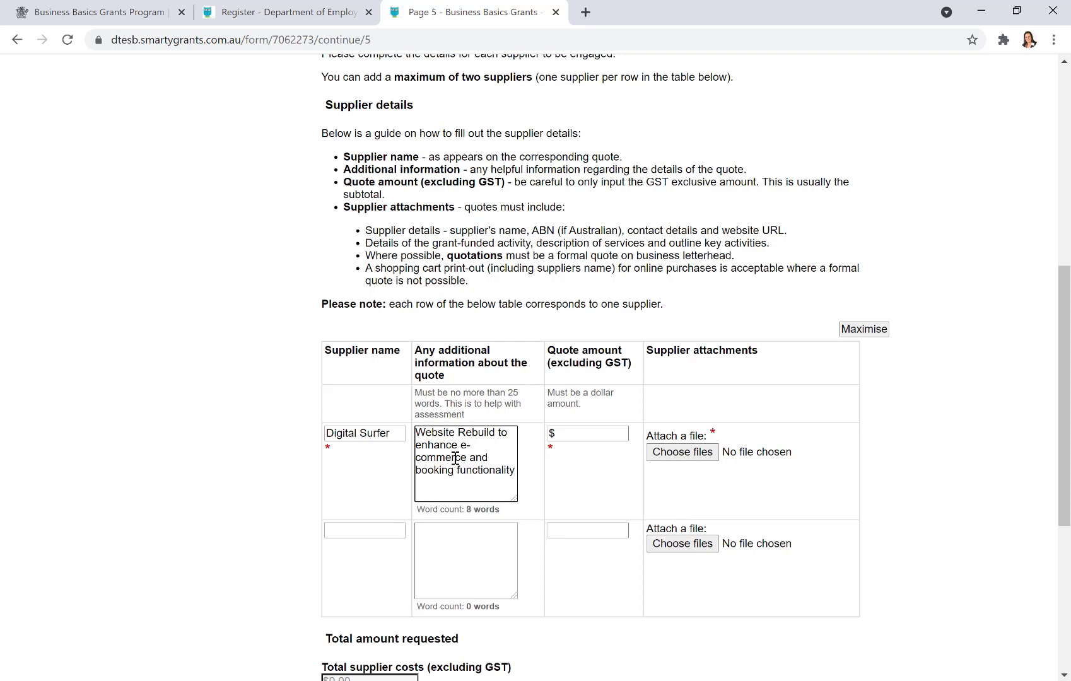
- Set the supplier's quote amount to $5000, bringing total supplier costs to $5,000.00
click(576, 435)
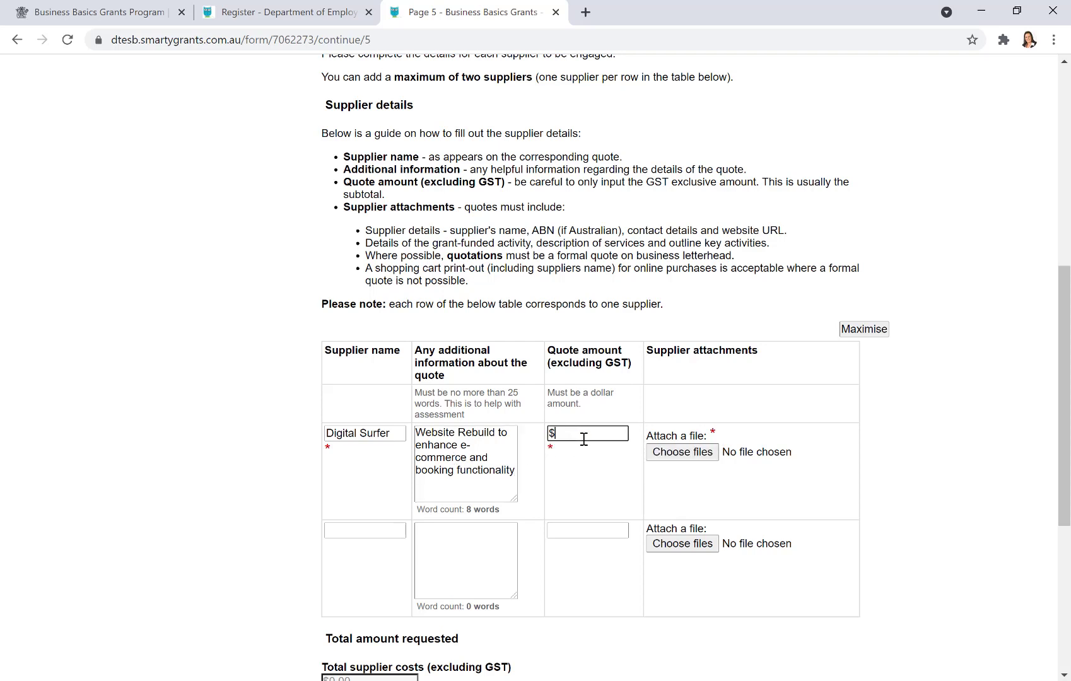
text(5000)
key(Tab)
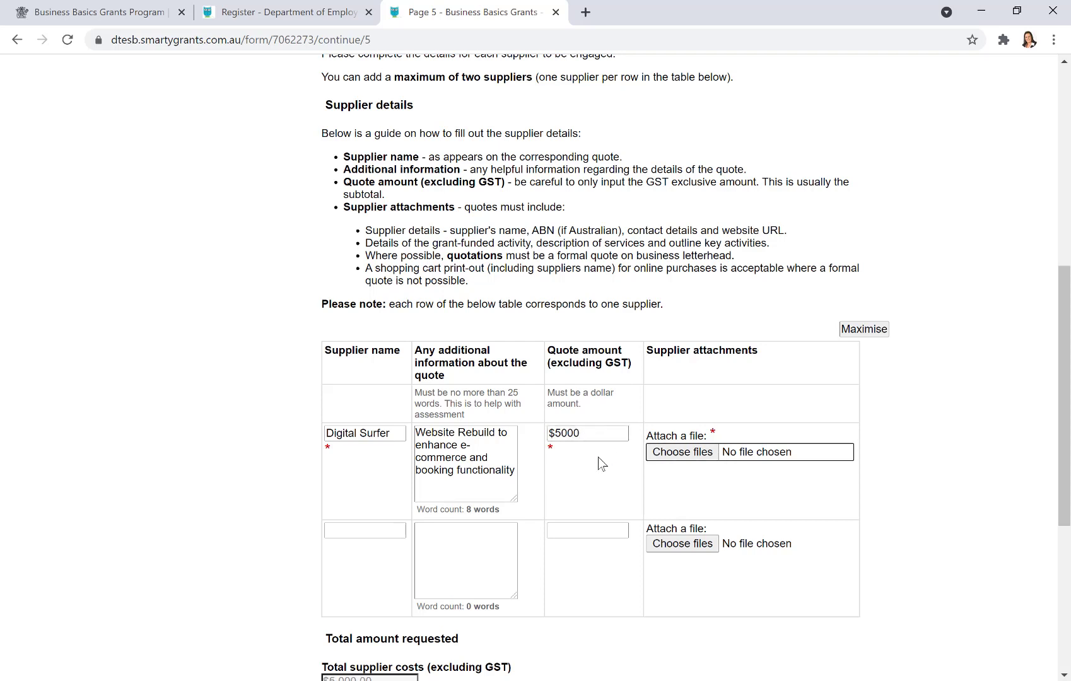
- Upload Quote # QU0083.pdf as the Digital Surfer supplier quote attachment
click(688, 453)
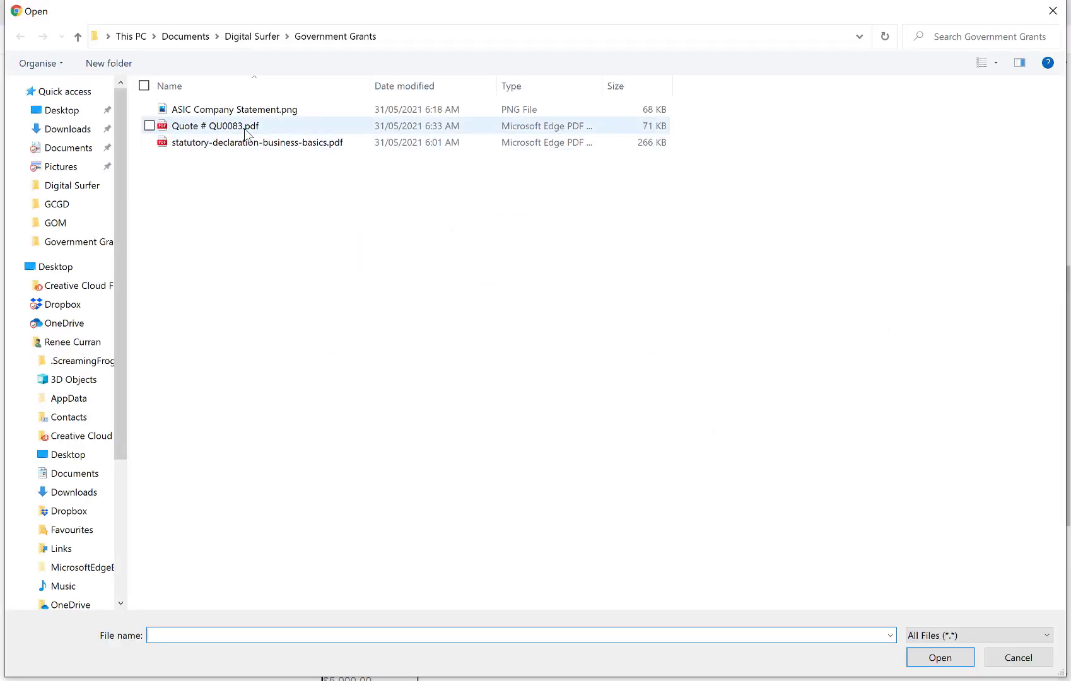
click(242, 126)
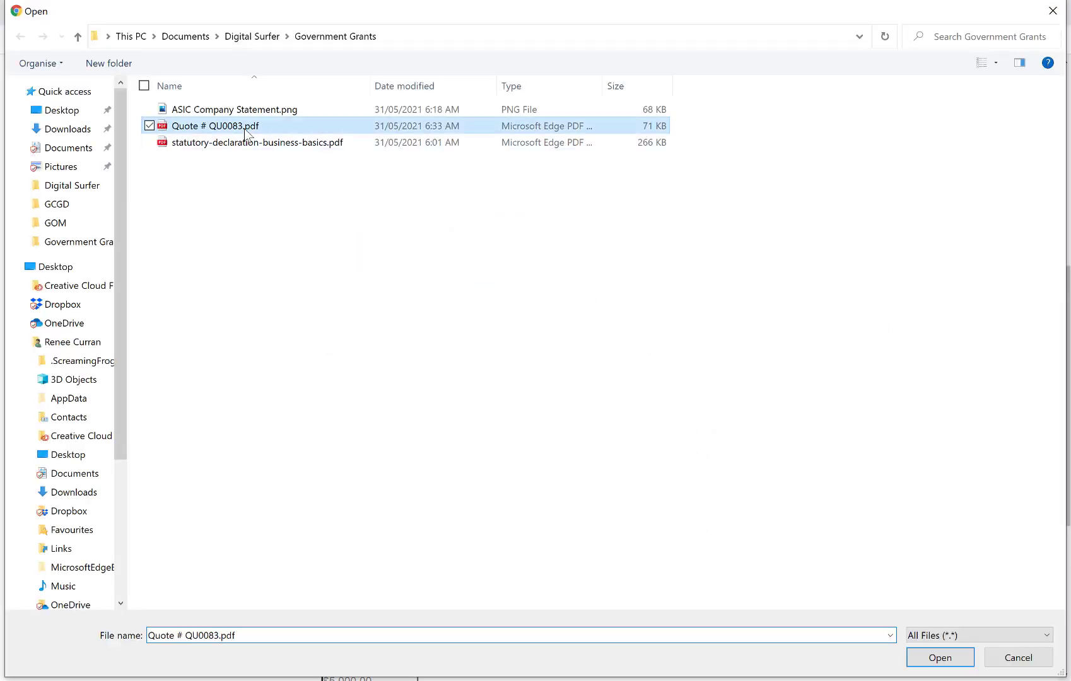
click(939, 659)
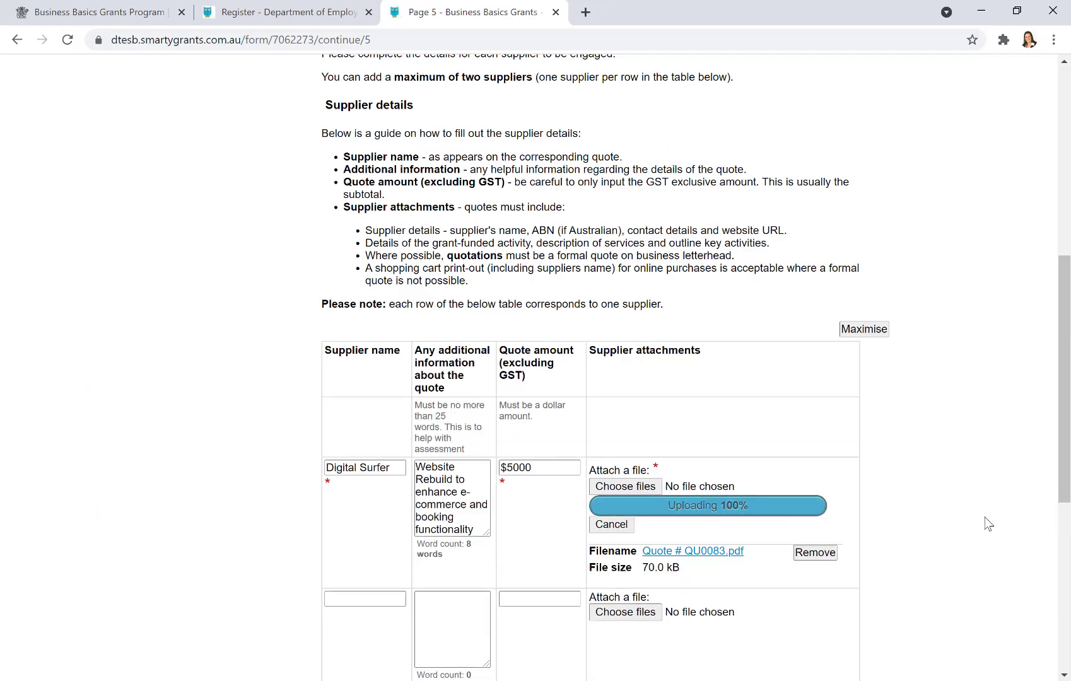
- Correct the Digital Surfer quote amount to $5,000.00 so the supplier total recalculates without the warning
scroll(959, 510, down, 5)
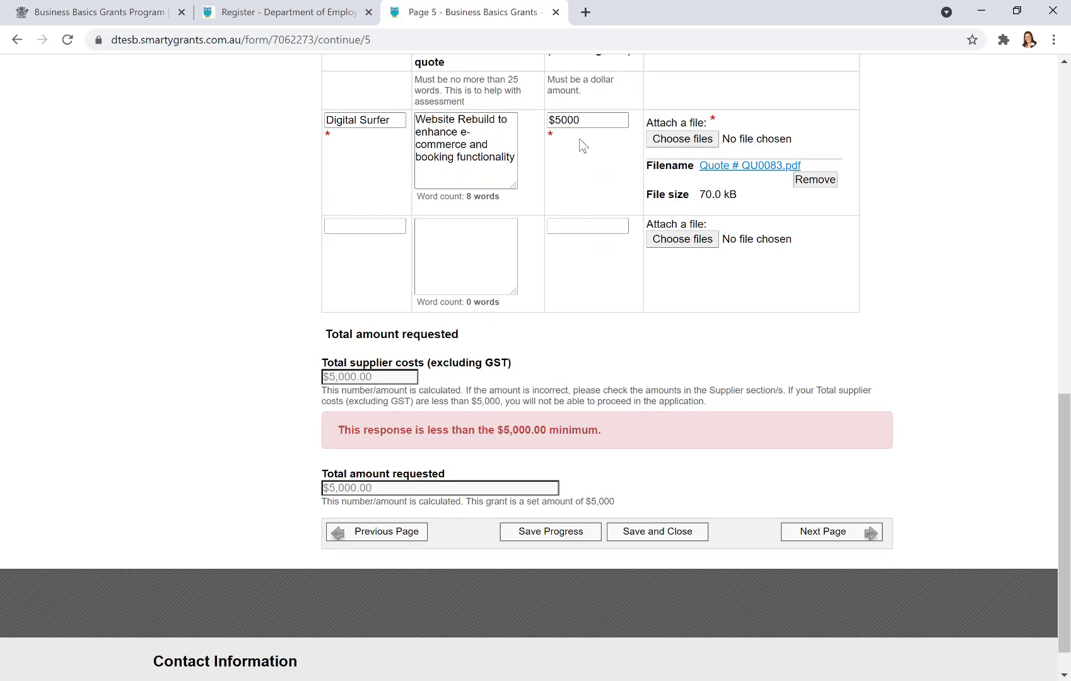
click(586, 120)
text(.00)
key(Tab)
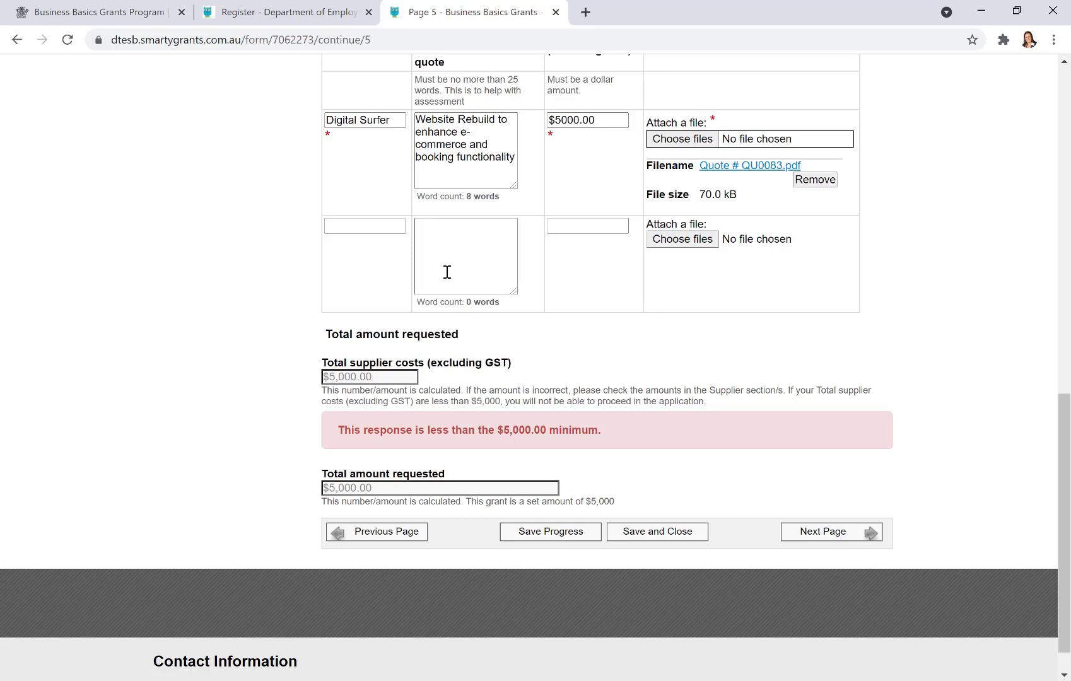
click(595, 120)
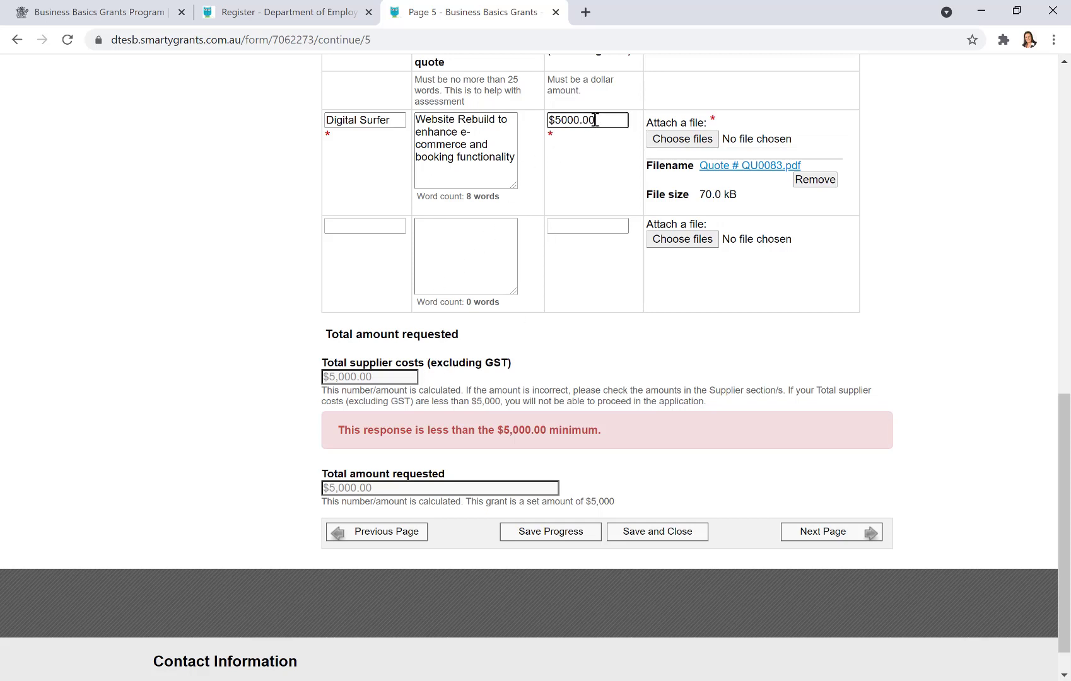
key(BackSpace)
key(BackSpace)
key(BackSpace)
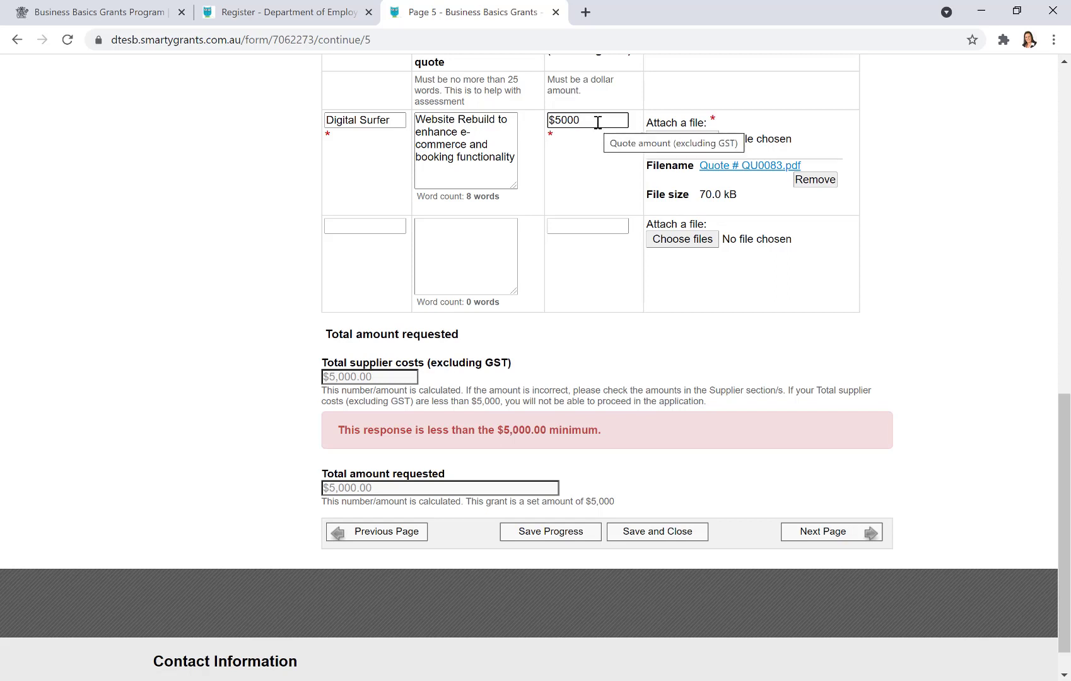
key(BackSpace)
key(BackSpace)
key(BackSpace)
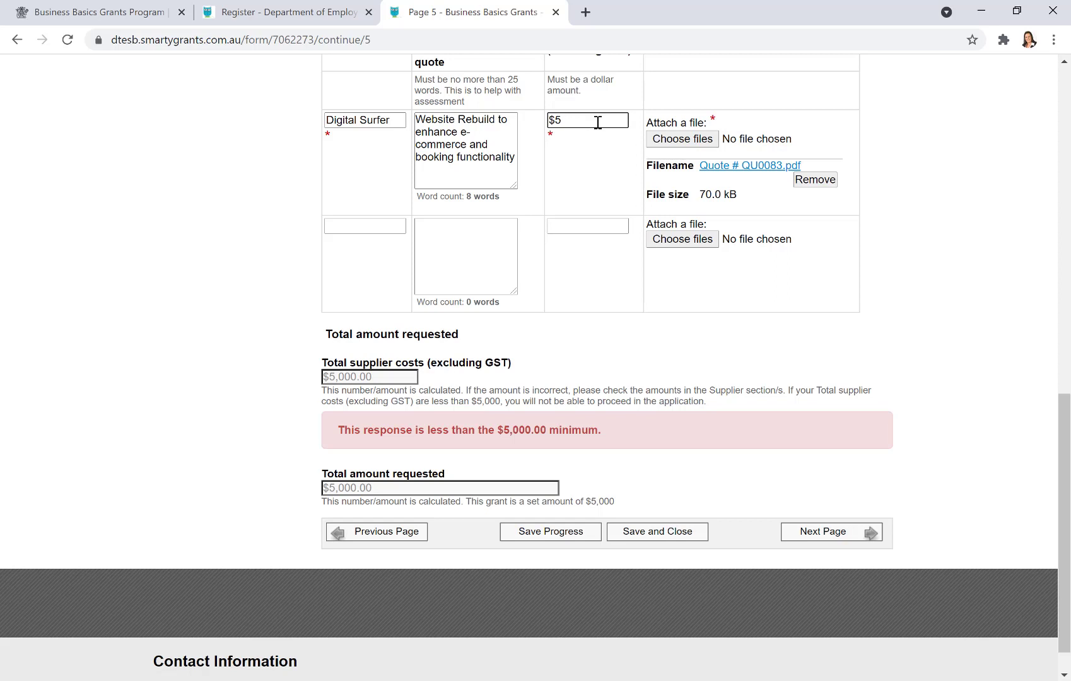
text(500)
key(Tab)
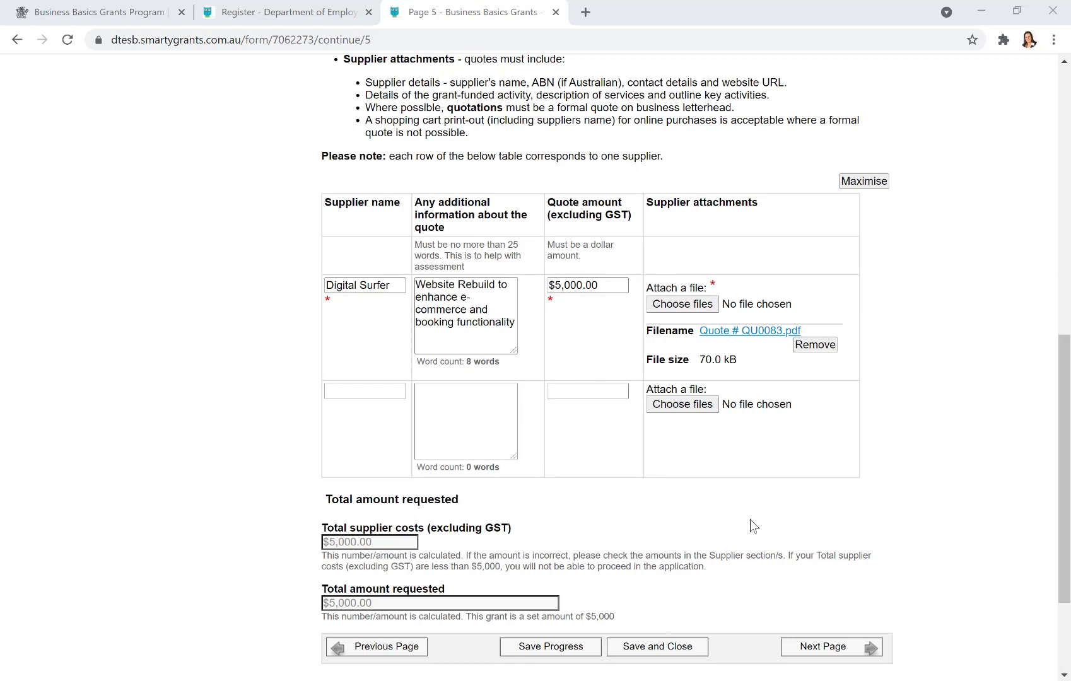
- Advance to Page 6, Certification and submission, and answer Yes to agreeing with the certifications
click(831, 655)
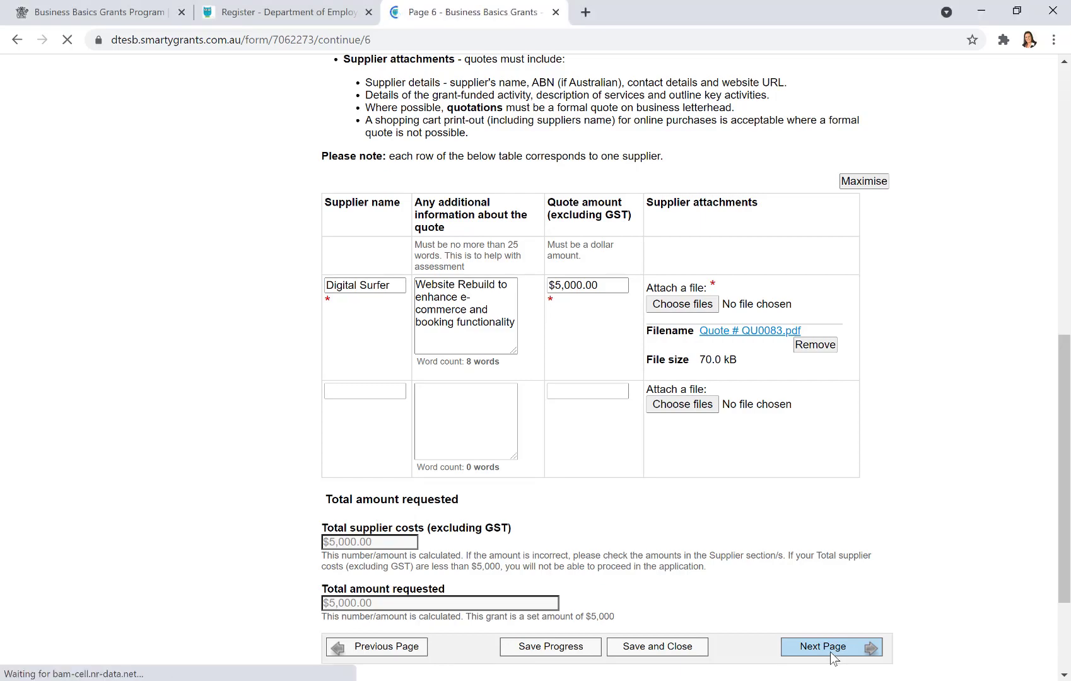
scroll(902, 531, down, 3)
scroll(901, 516, down, 1)
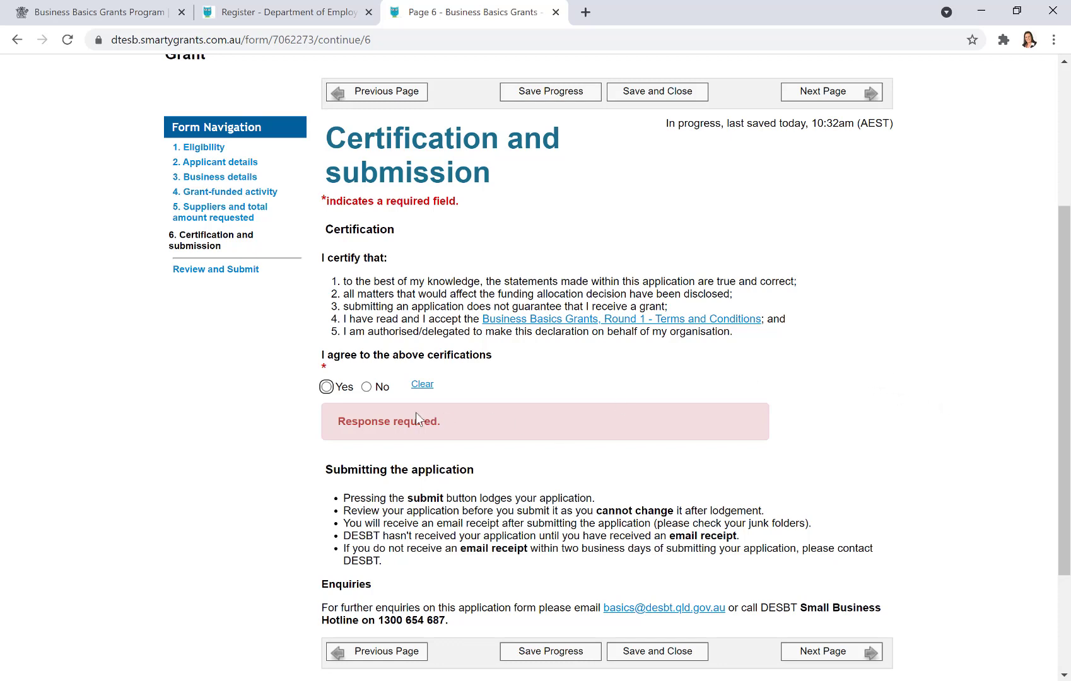
click(326, 387)
scroll(908, 428, down, 3)
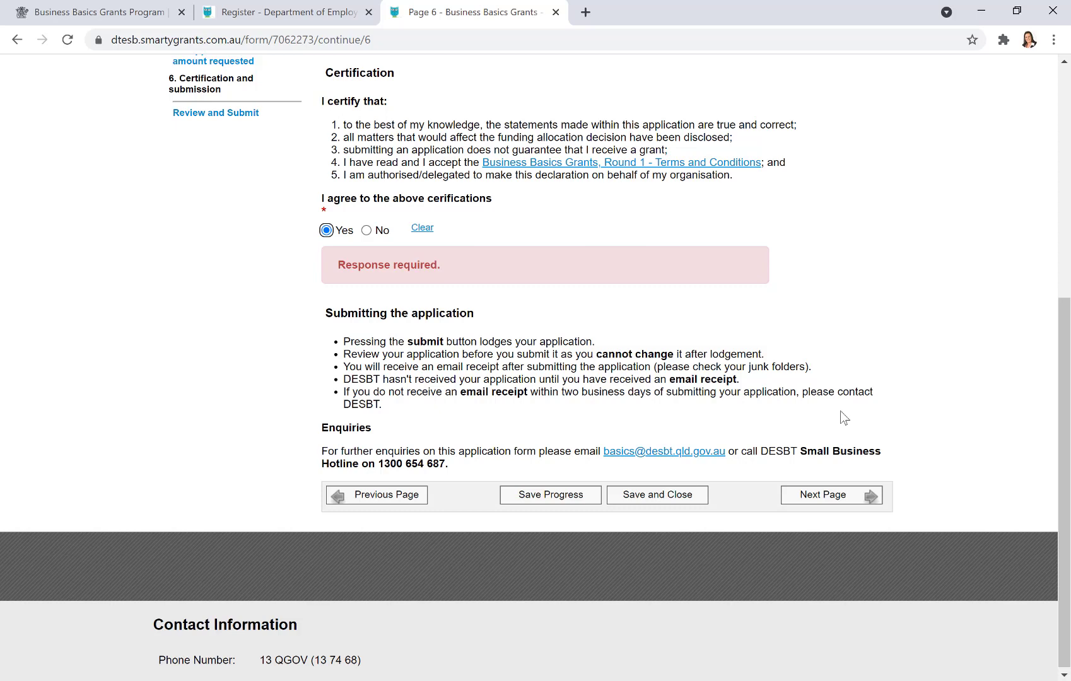
- Open the Review Form and scroll from eligibility confirmations down to the Submit button
click(822, 495)
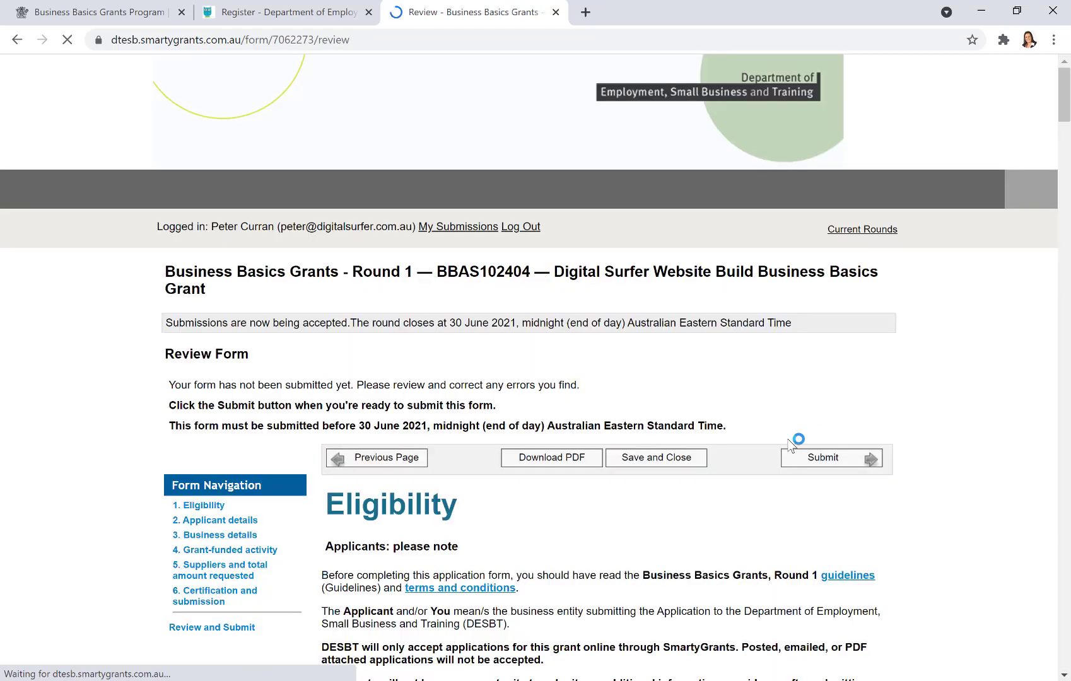
scroll(782, 441, down, 6)
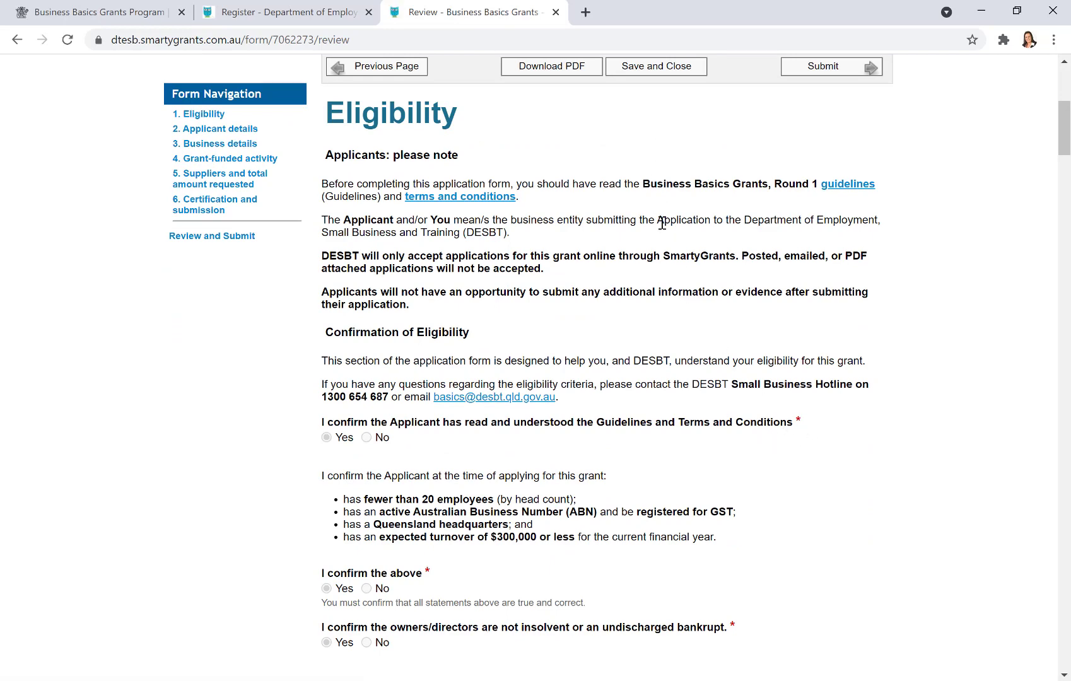
scroll(723, 255, down, 1)
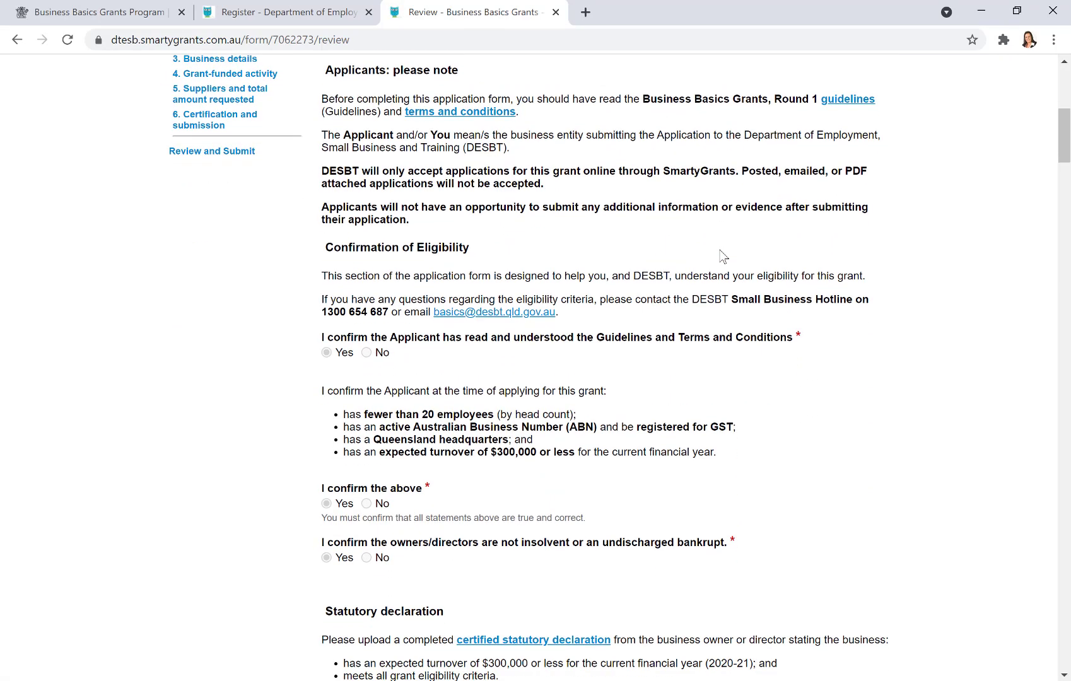
scroll(723, 255, down, 1)
scroll(725, 326, down, 1)
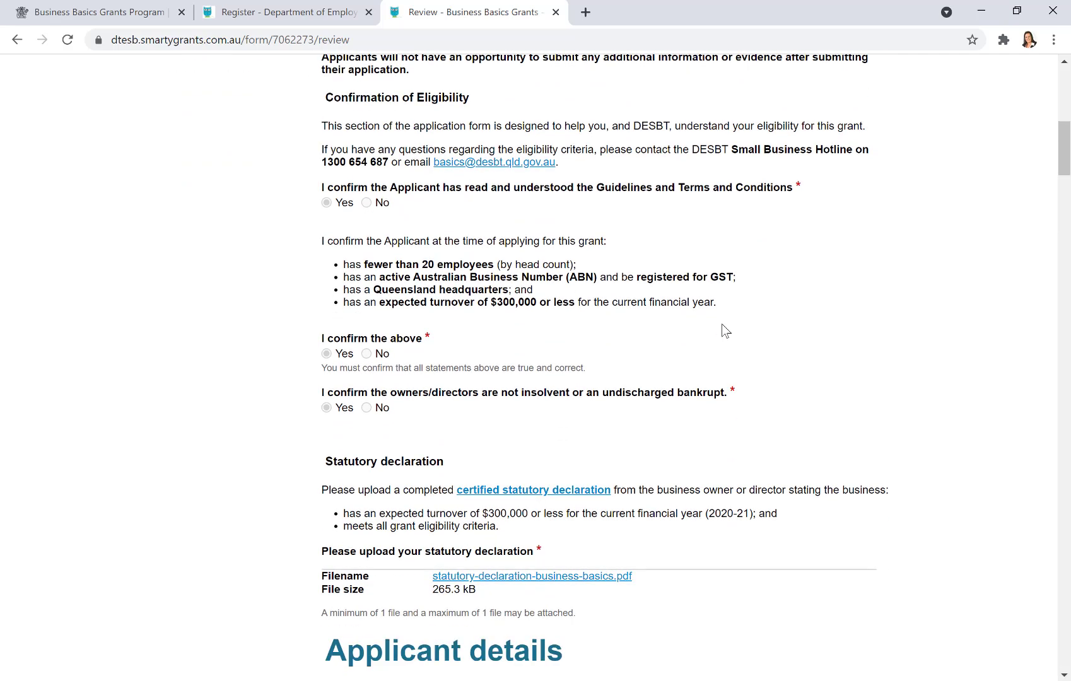
scroll(725, 331, down, 8)
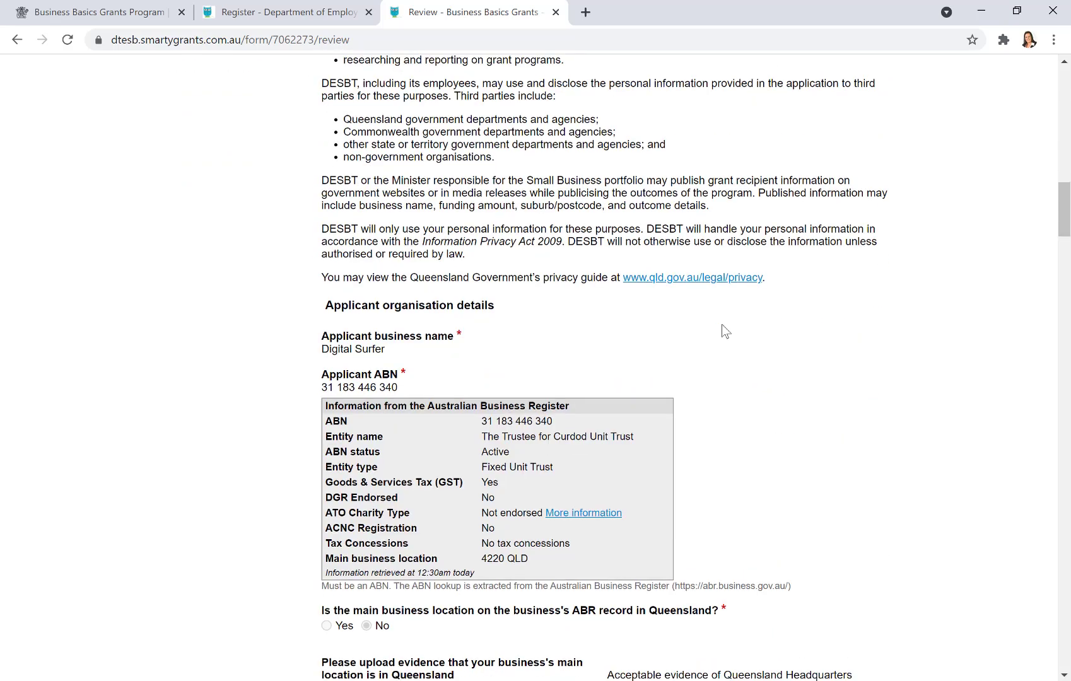
scroll(723, 329, down, 15)
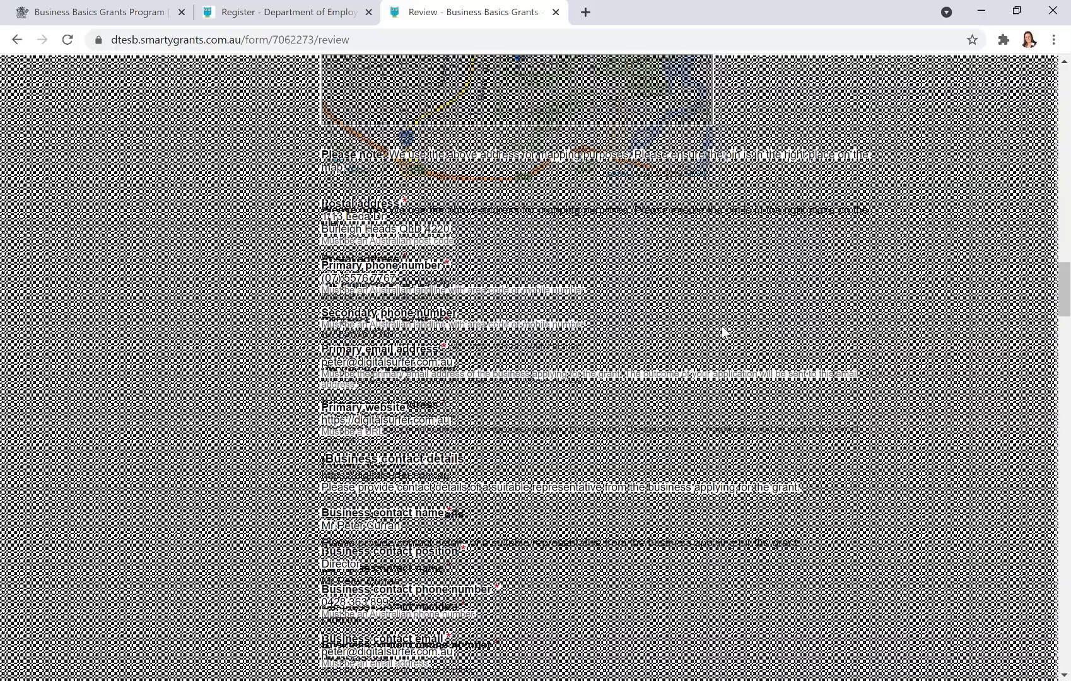
scroll(723, 331, down, 10)
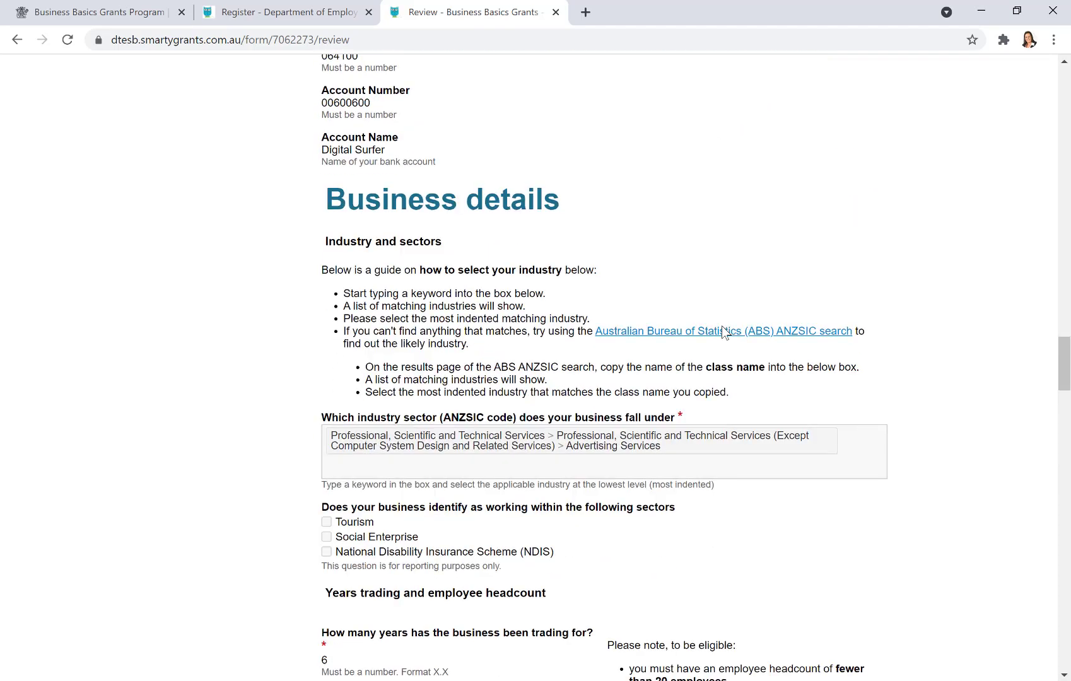
scroll(731, 359, down, 6)
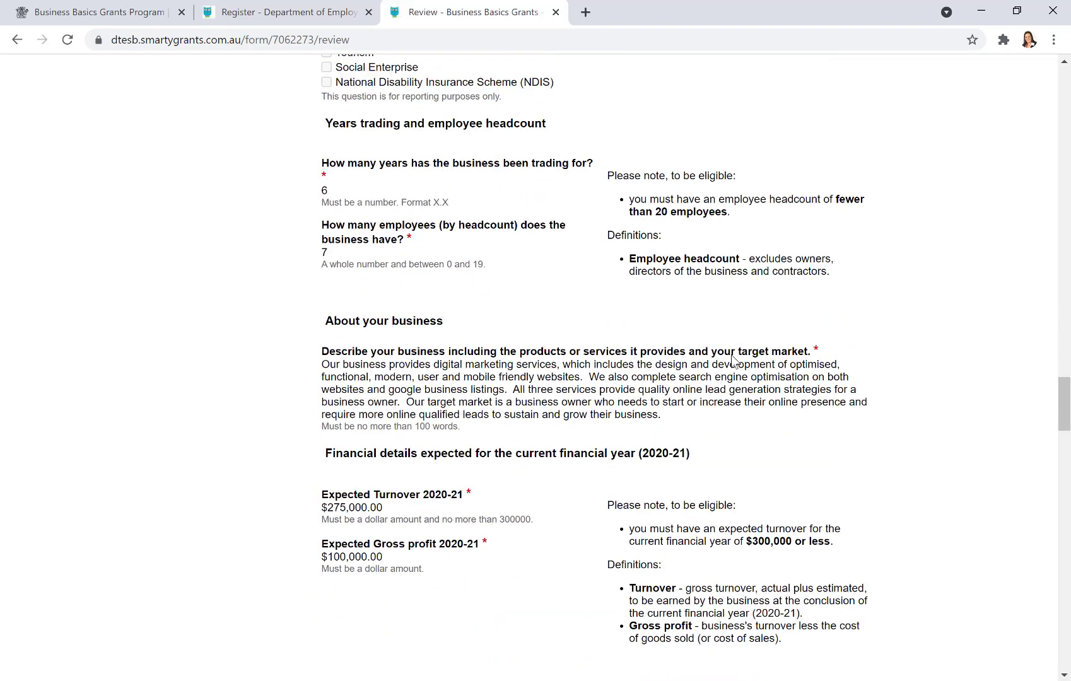
scroll(732, 361, down, 13)
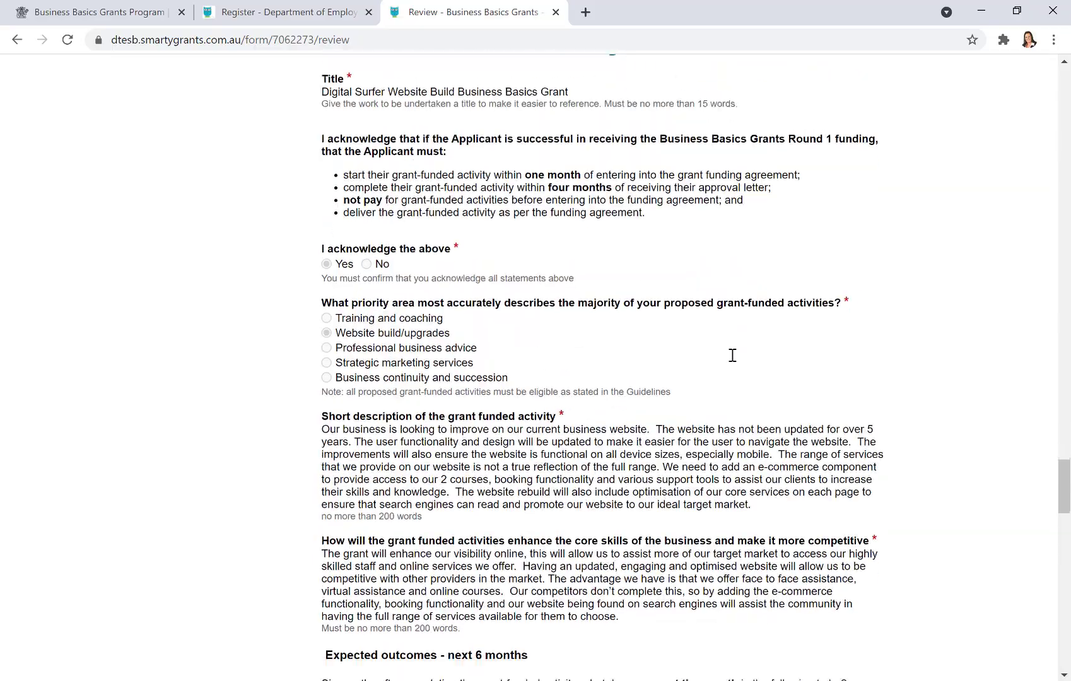
scroll(732, 355, down, 20)
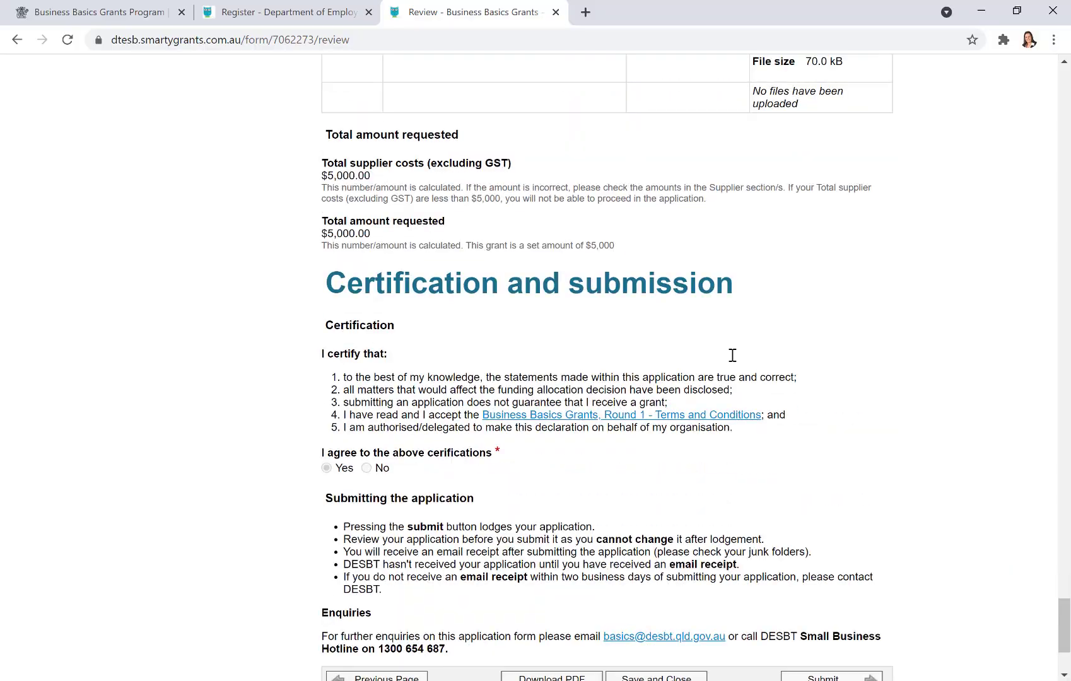
scroll(732, 355, down, 3)
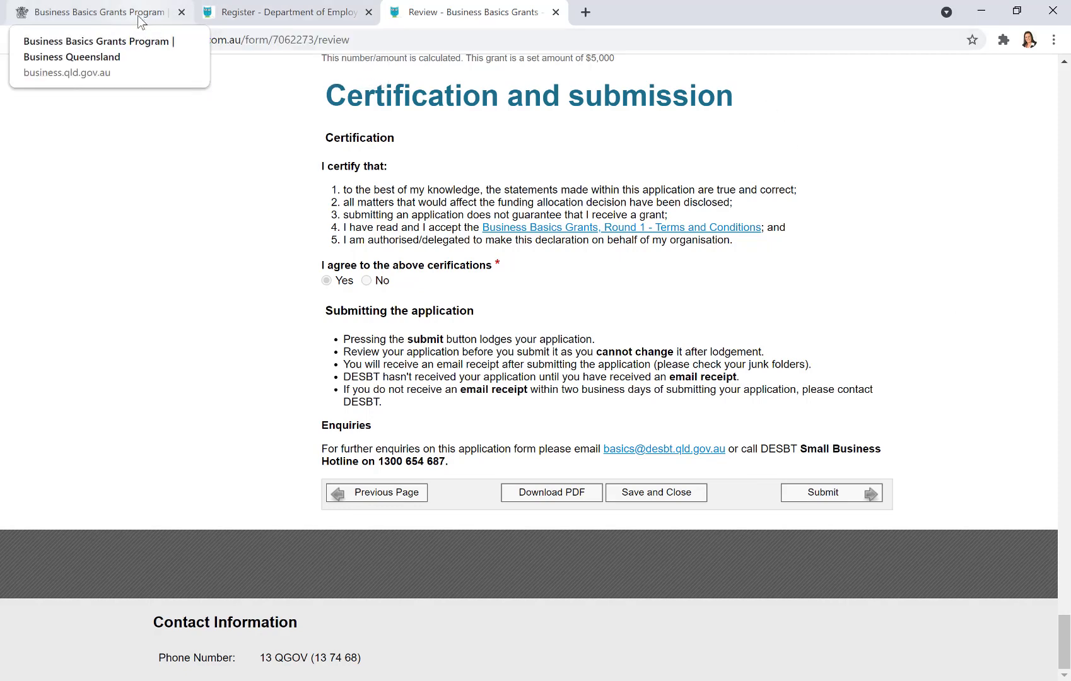
- Switch to the Business Basics Grants Program tab and scroll to its Program key details table
click(74, 12)
scroll(891, 498, up, 15)
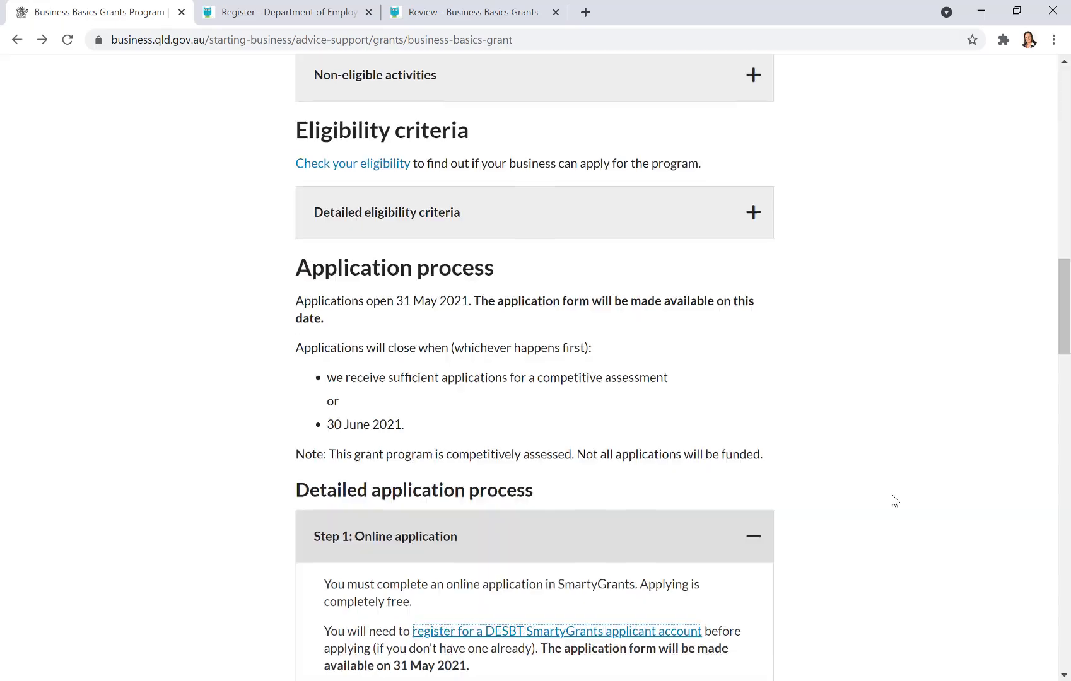
scroll(891, 498, up, 10)
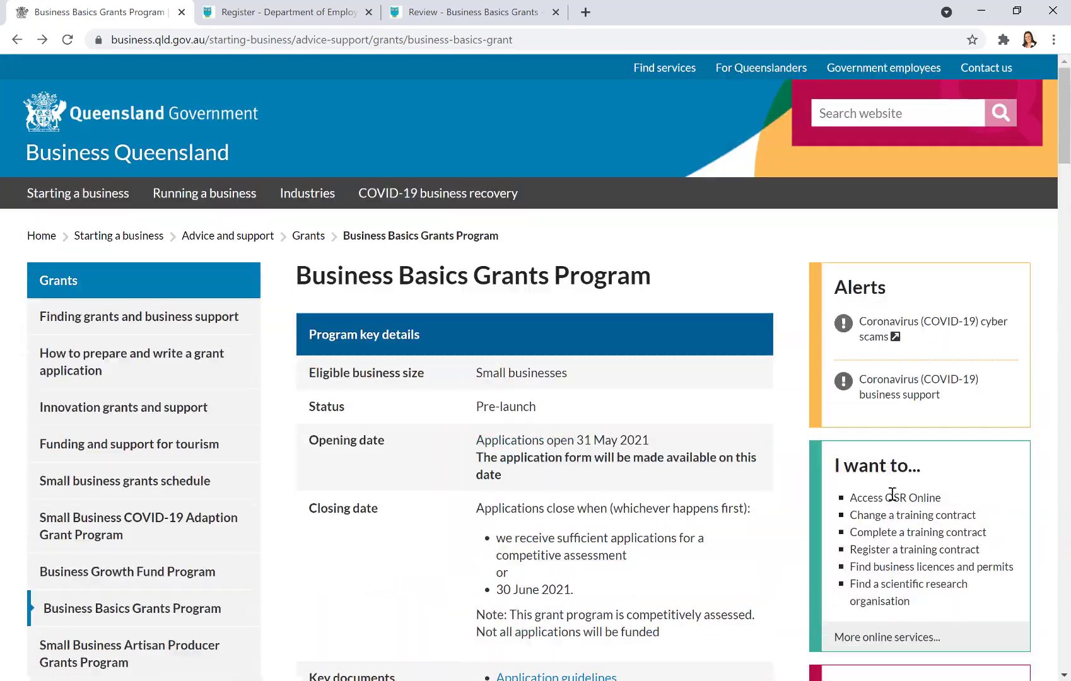
scroll(889, 495, down, 2)
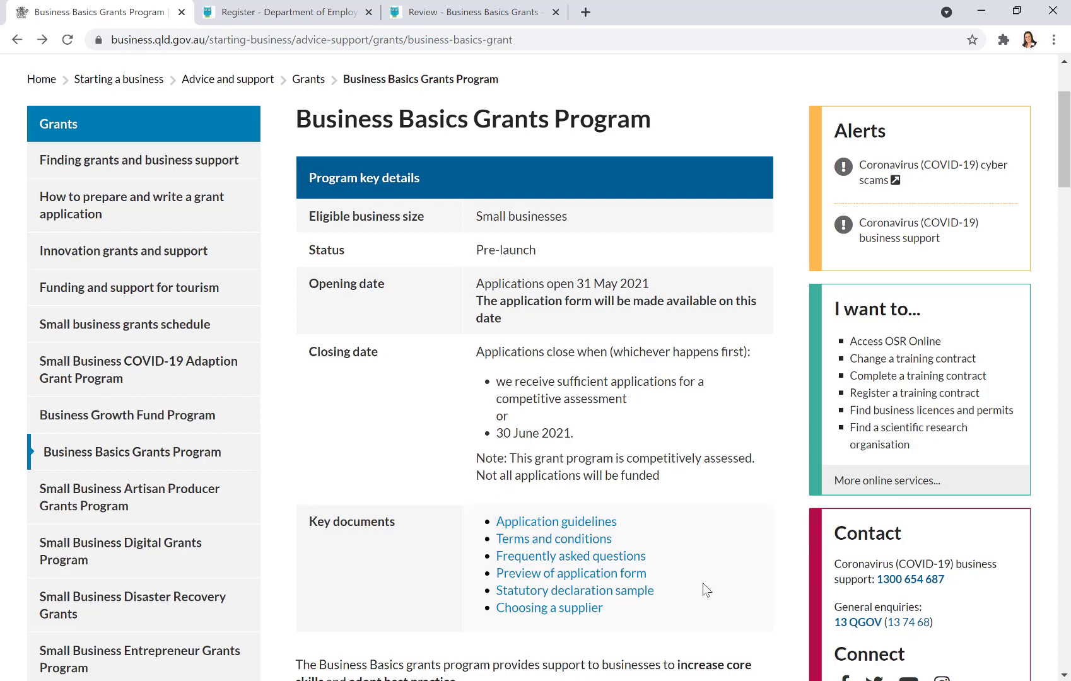
scroll(701, 583, down, 3)
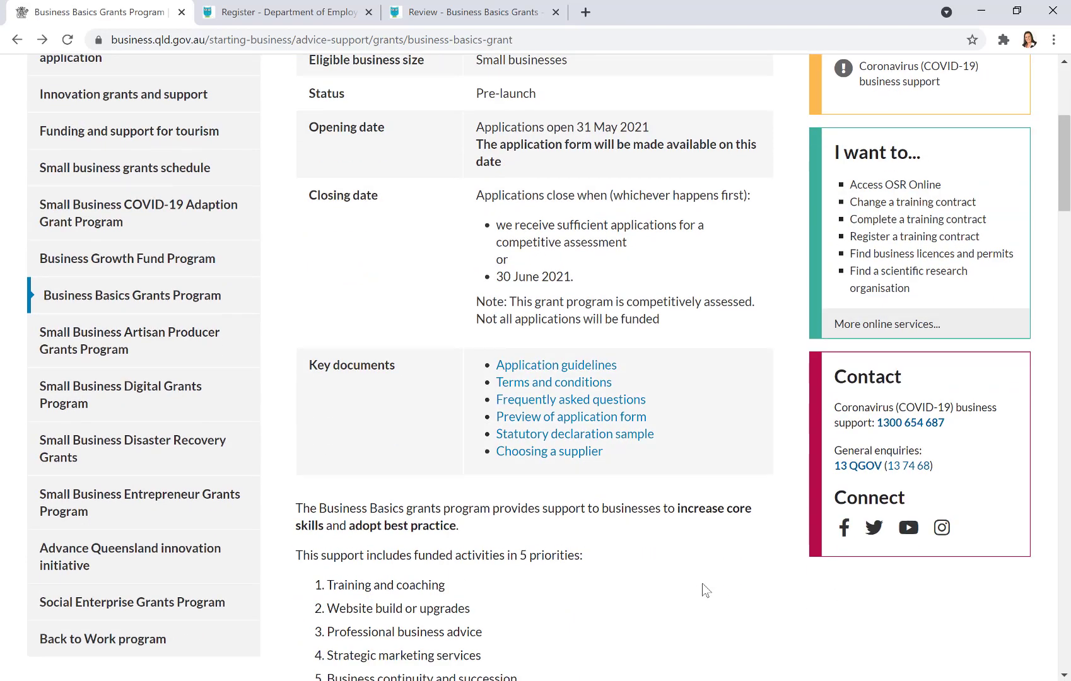